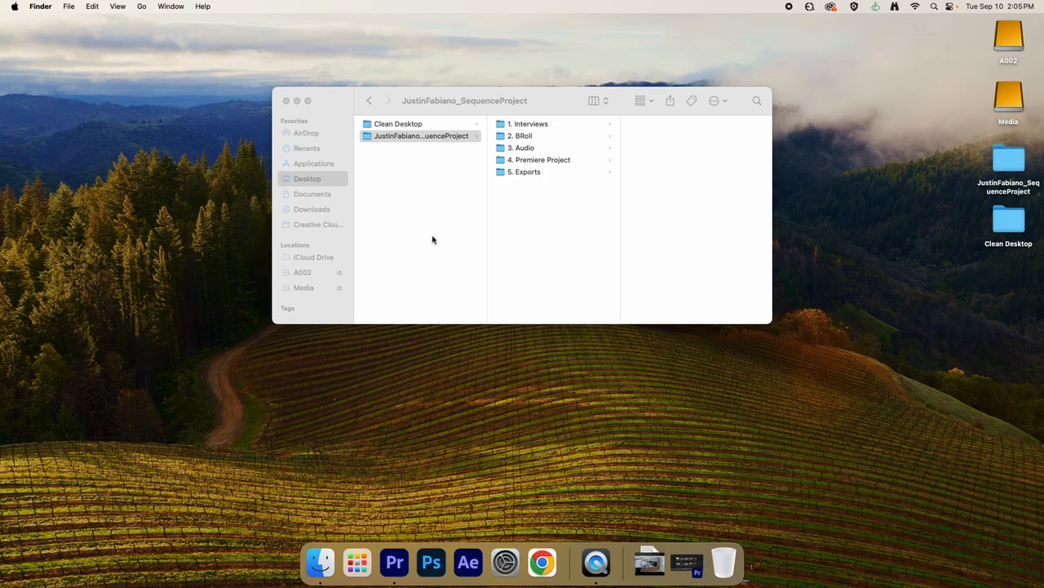
Open the sequence project folder from the desktop and check that it is set to column view.
left_click(286, 100)
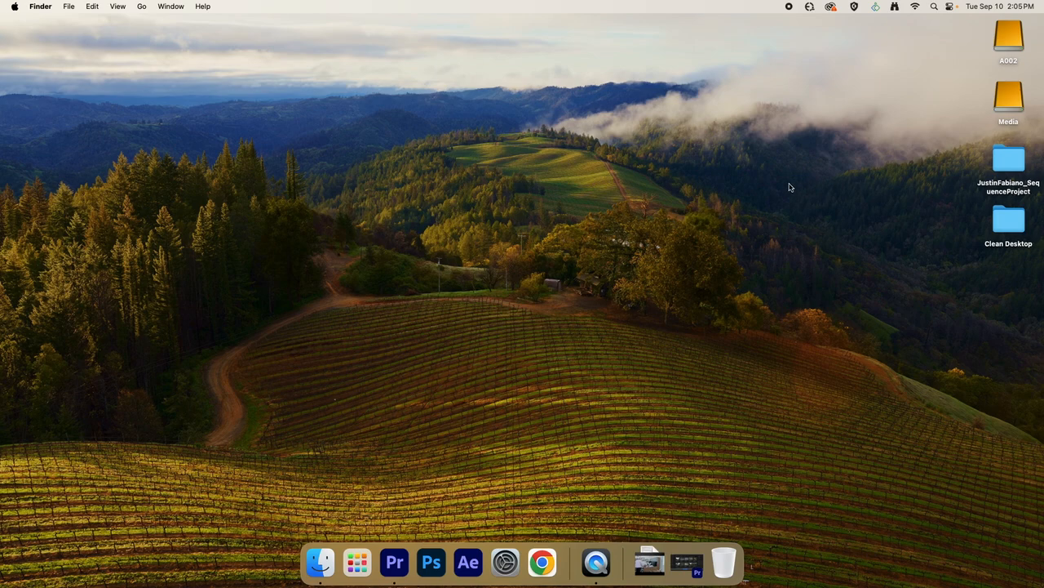
double_click(1006, 167)
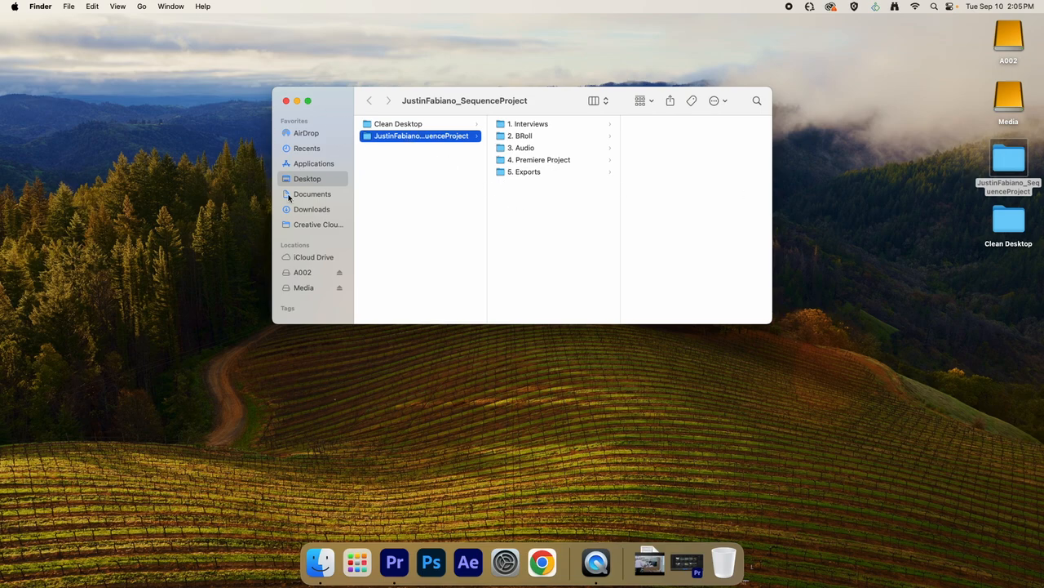
left_click(119, 6)
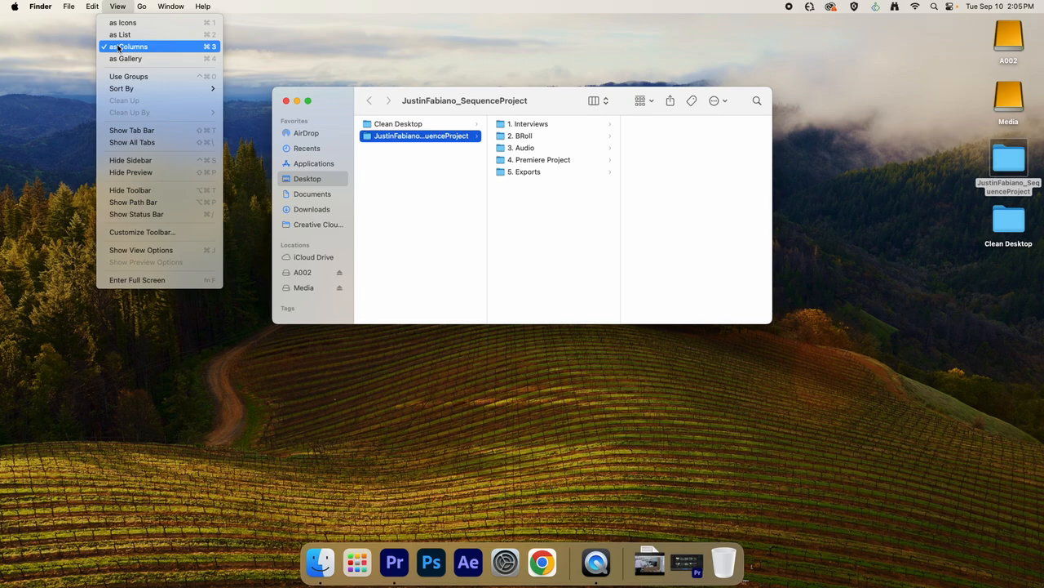
left_click(388, 224)
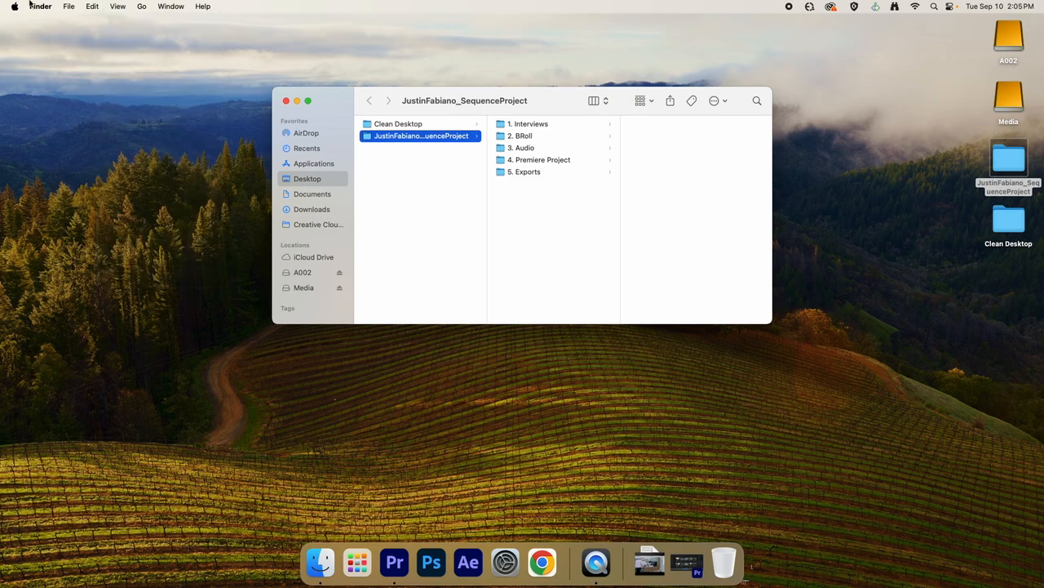
left_click(124, 8)
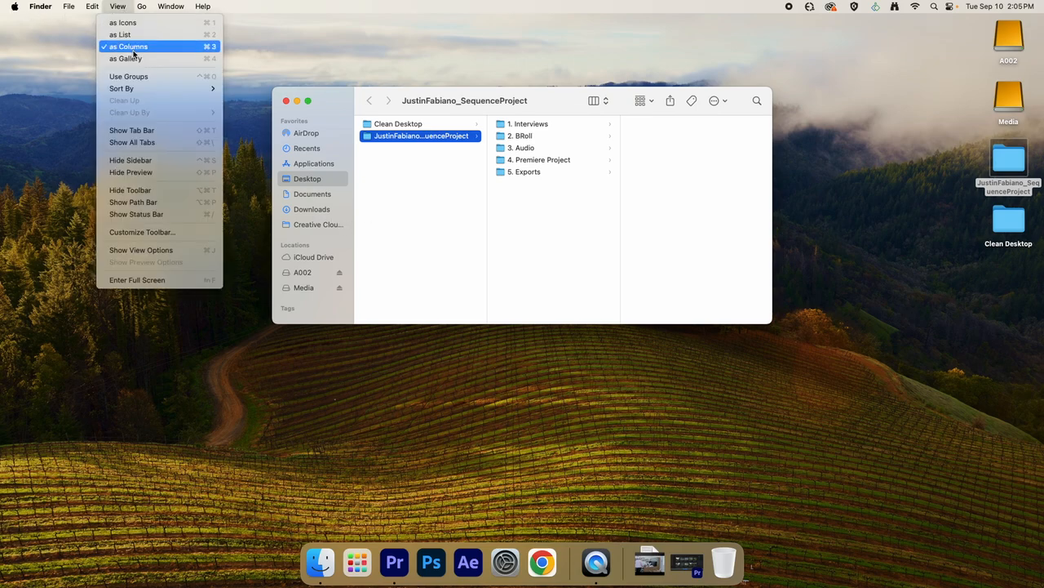
left_click(385, 194)
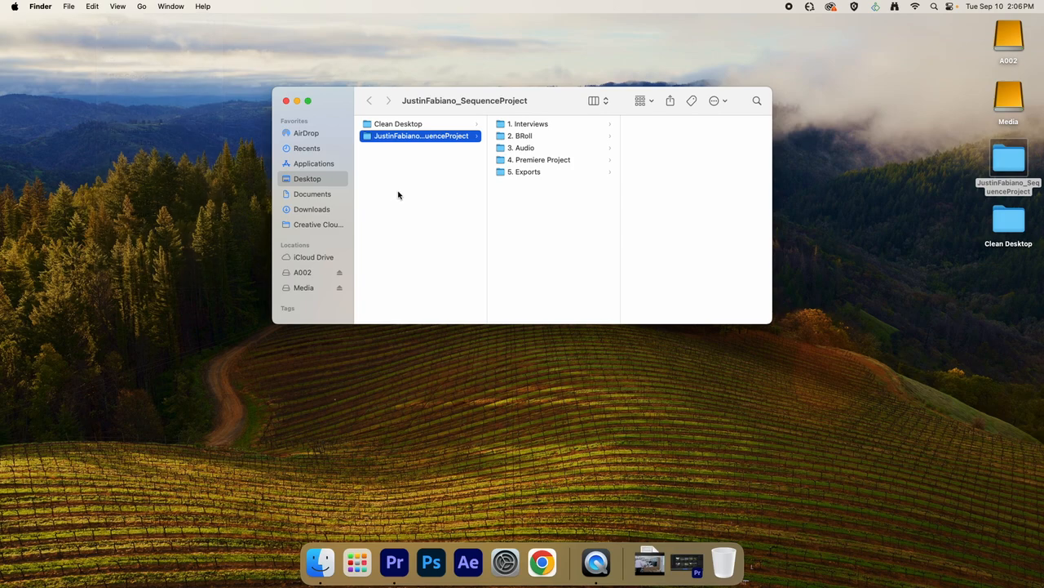
left_click(595, 101)
left_click(597, 101)
Move the folder window aside and look through its Interviews, BRoll, Audio, Premiere Project and Exports subfolders.
left_click_drag(443, 103, 205, 50)
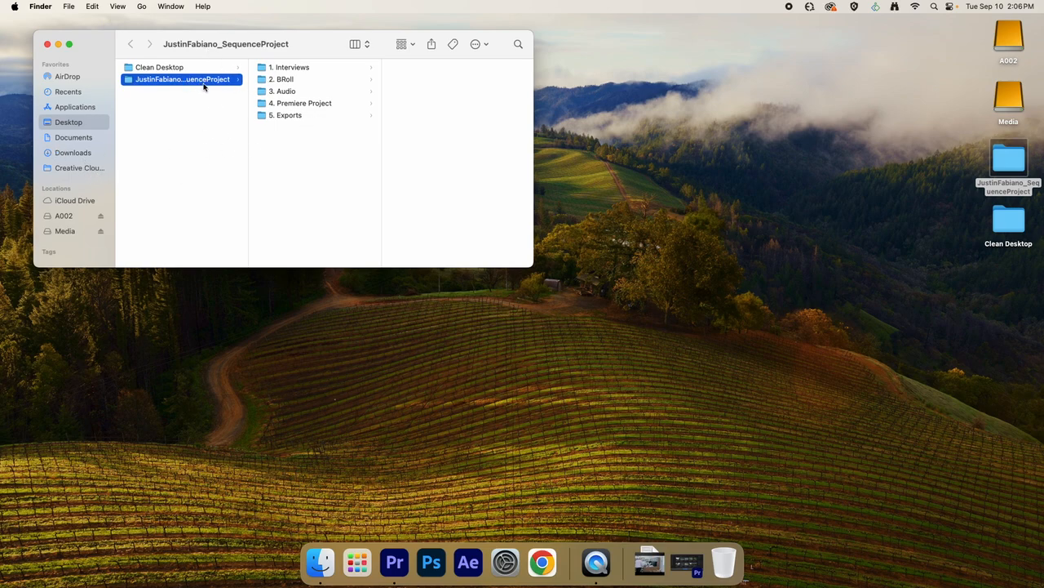
left_click(293, 70)
left_click(292, 81)
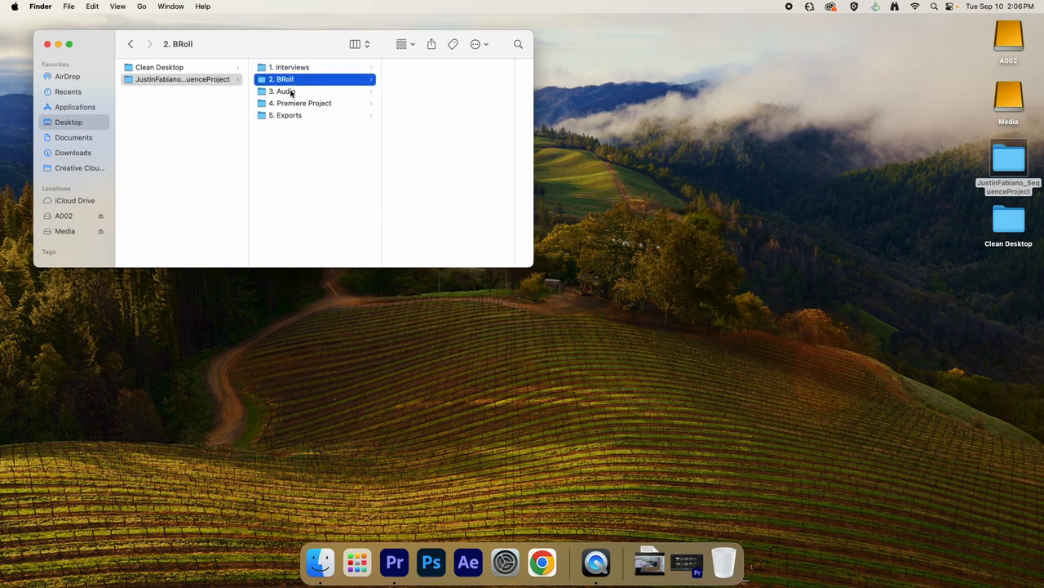
left_click(291, 92)
left_click(296, 104)
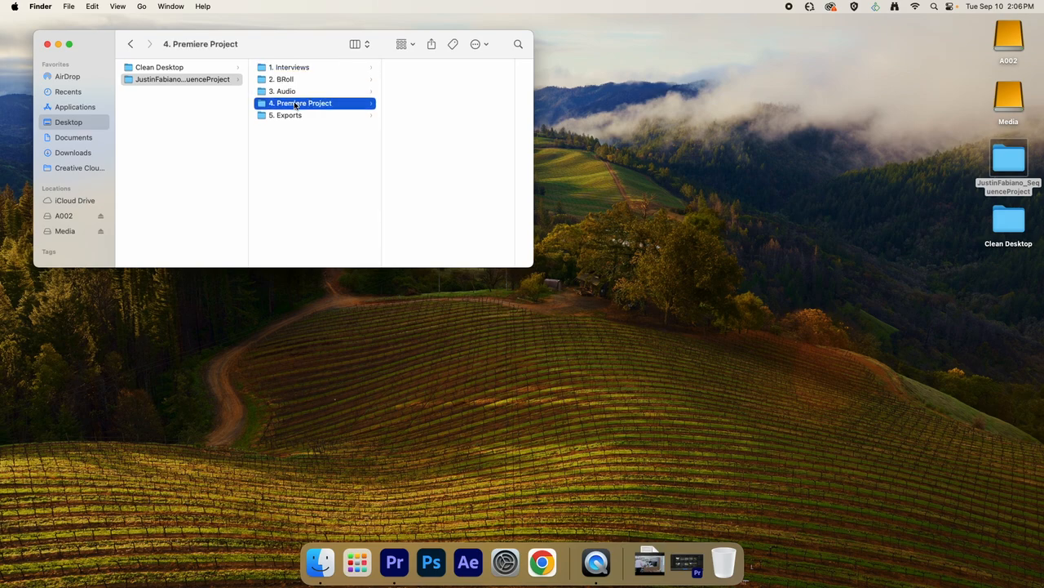
left_click(296, 116)
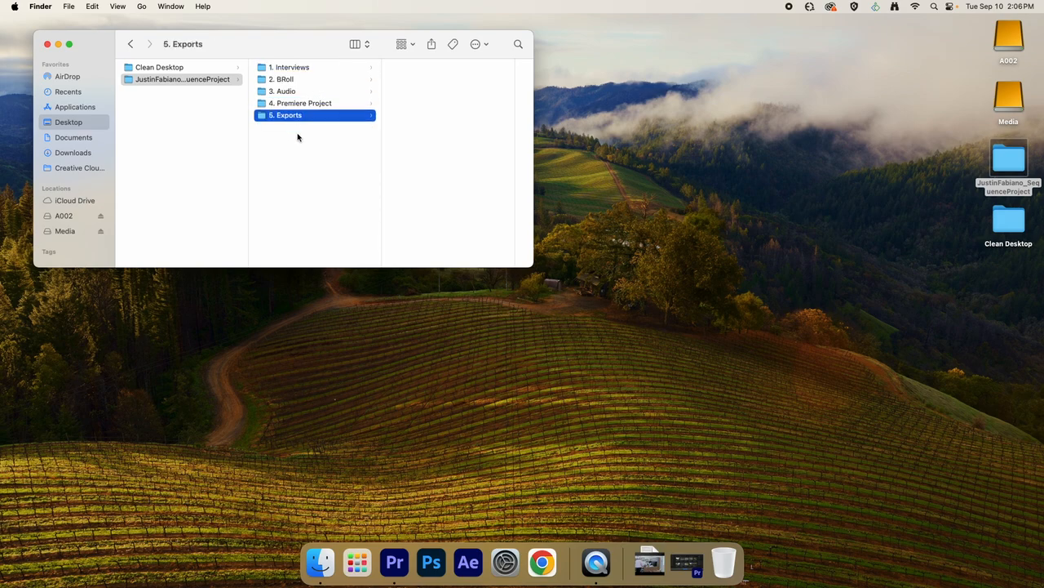
left_click(318, 213)
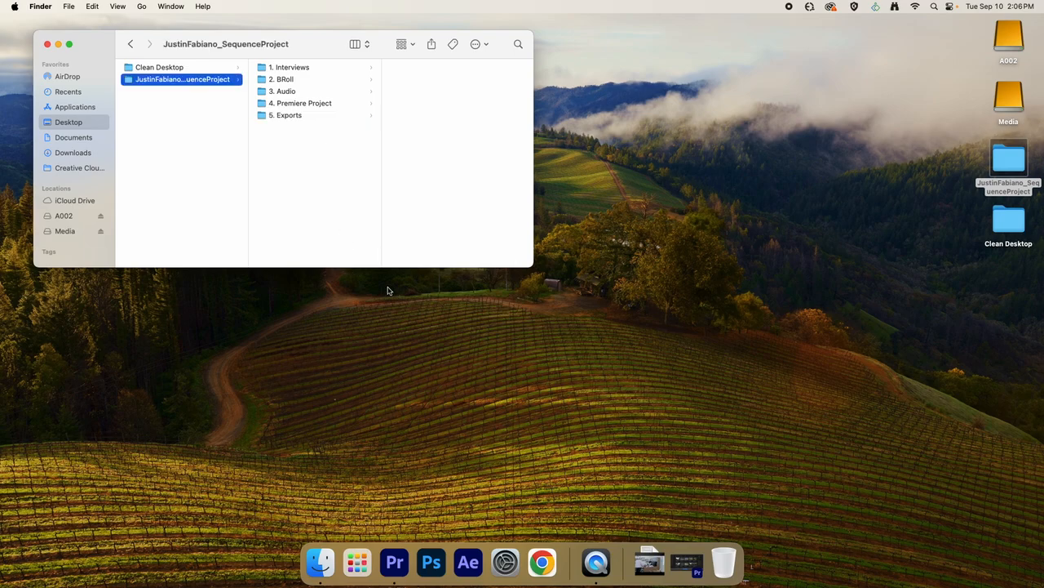
Switch to Premiere Pro and name the new project with the editor's full name followed by "_SequenceProject".
left_click(686, 561)
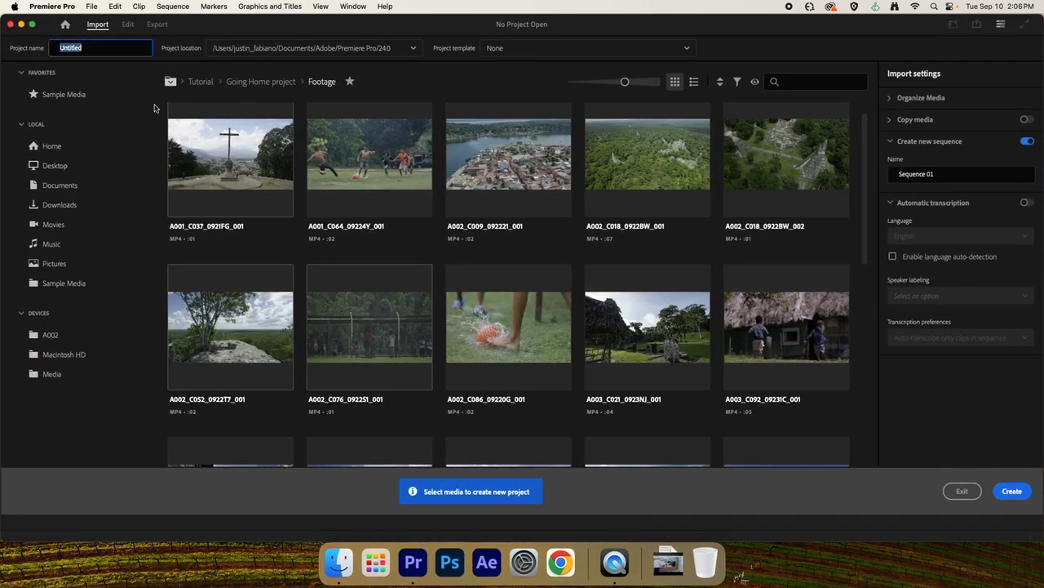
Set the project location to the "4. Premiere Project" folder inside the desktop sequence project folder and create the project.
left_click(238, 48)
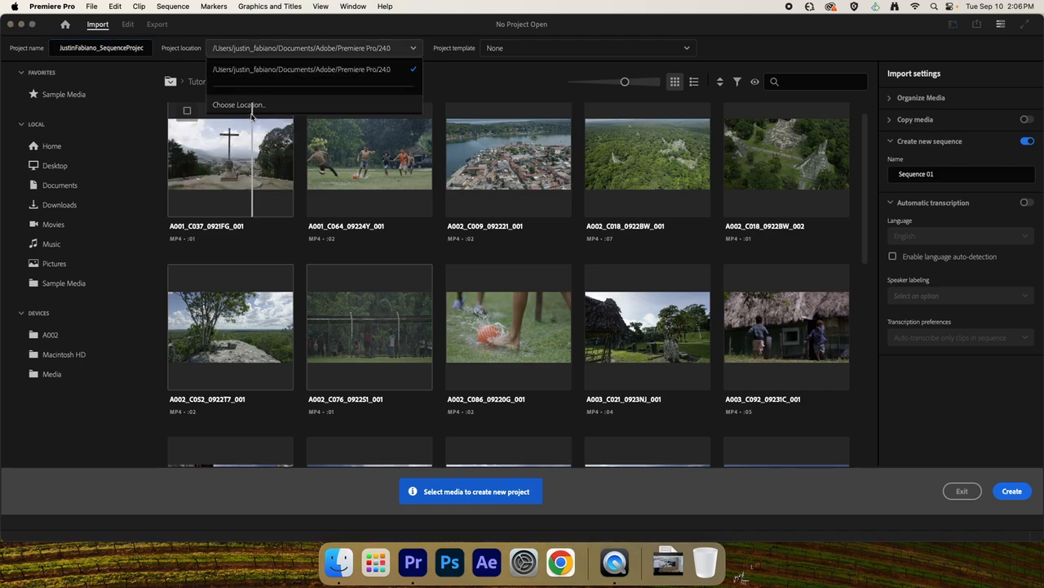
left_click(245, 105)
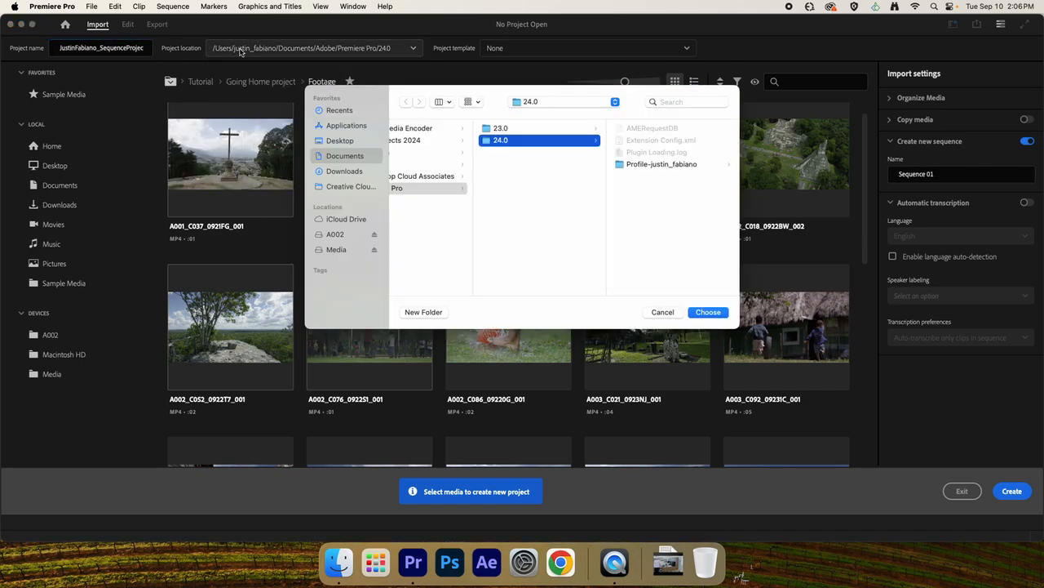
left_click(345, 143)
left_click(413, 142)
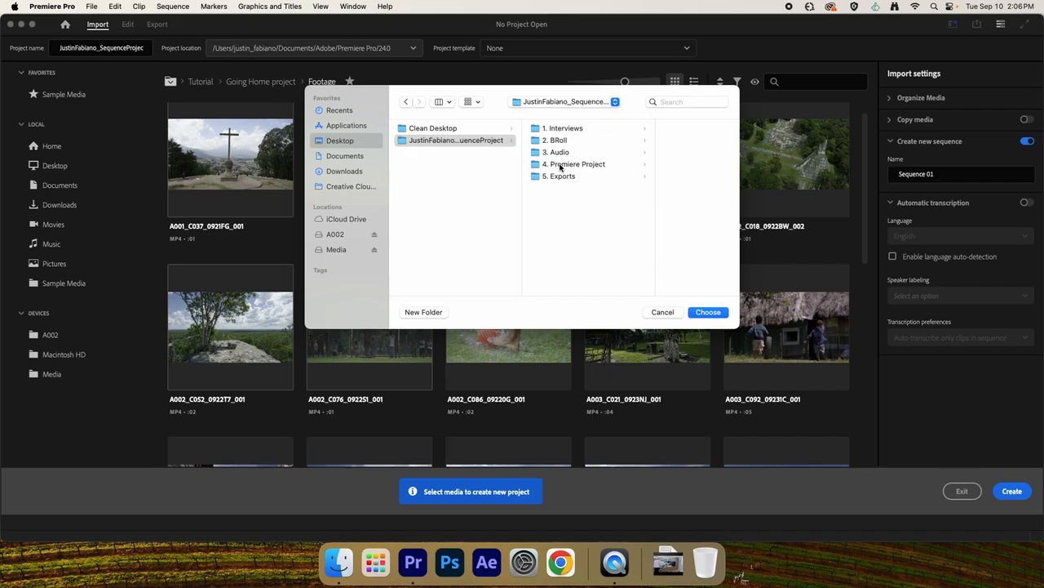
left_click(560, 166)
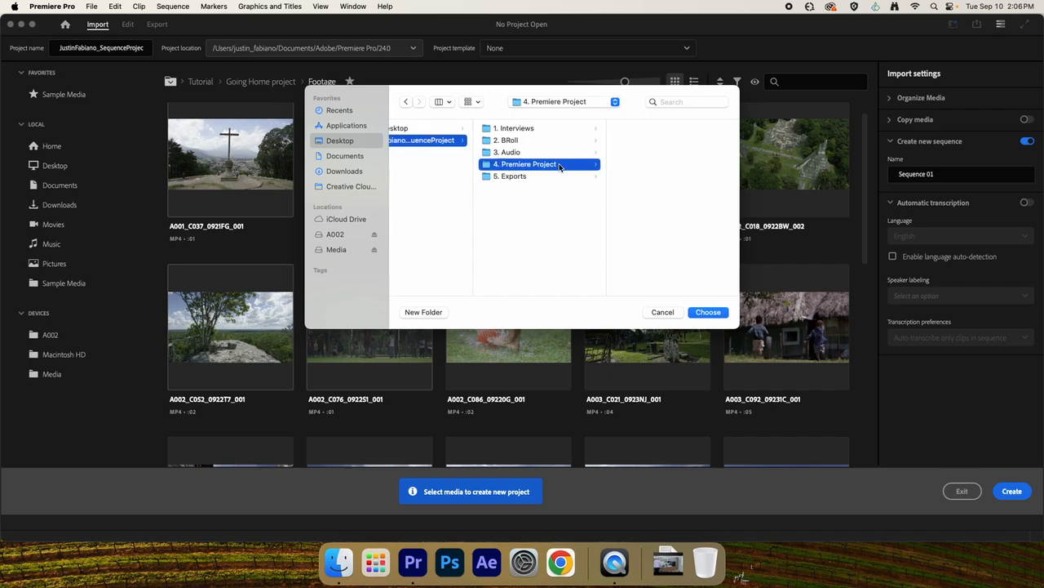
left_click(706, 312)
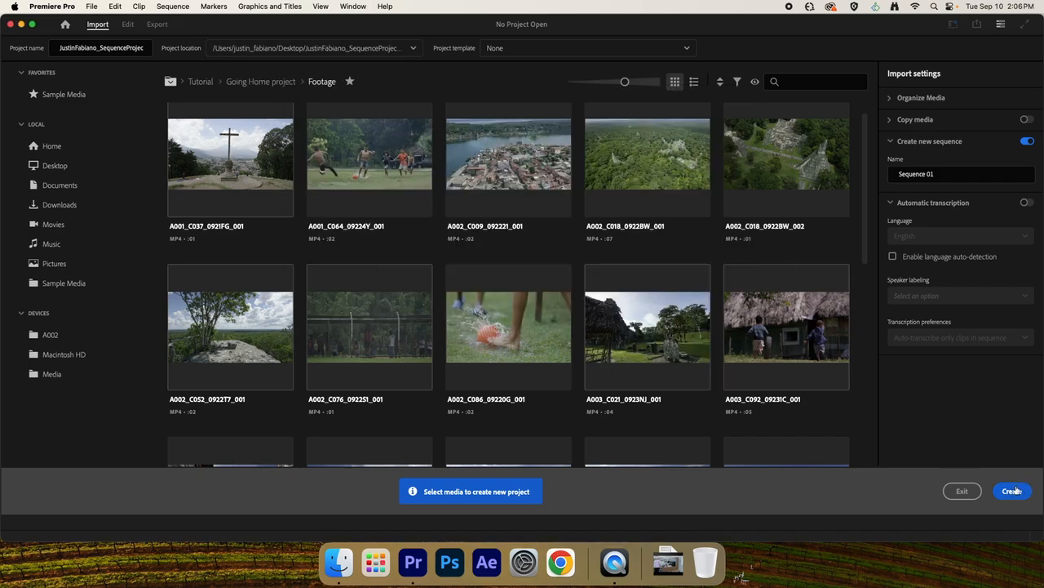
left_click(1016, 491)
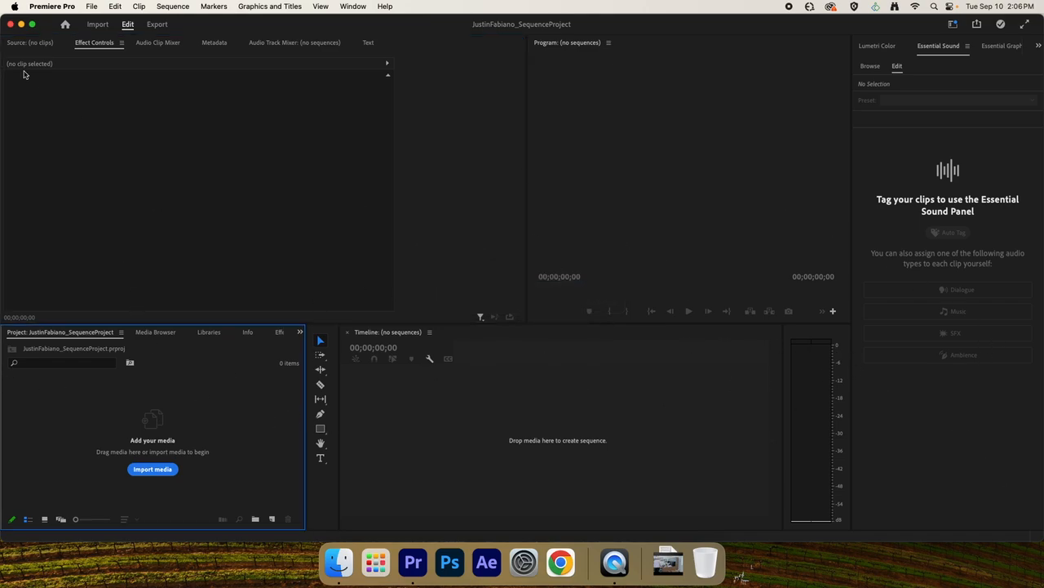
Minimize Premiere Pro and check the "4. Premiere Project" folder in Finder for the saved project file.
left_click(22, 25)
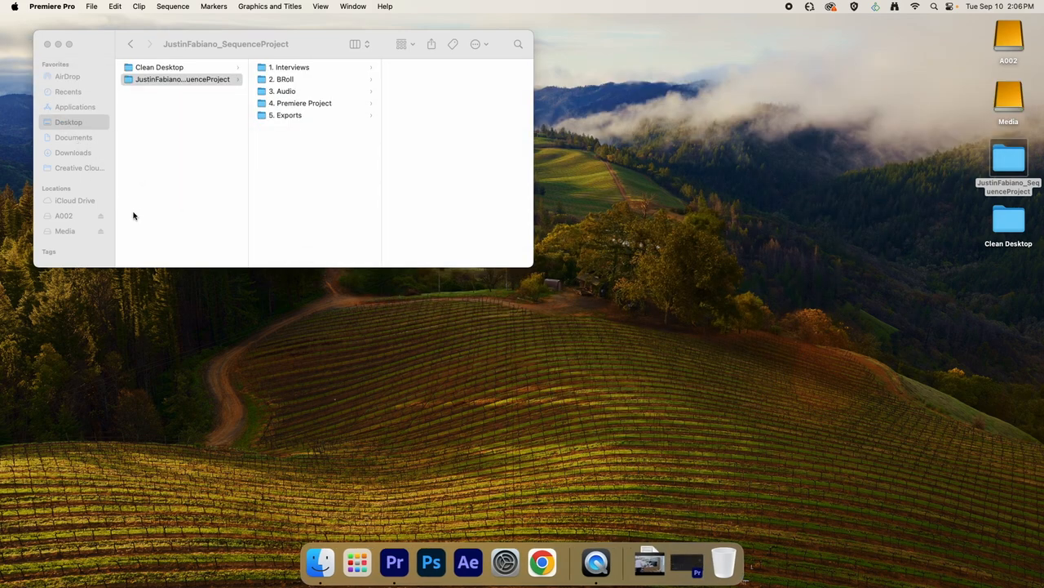
left_click(291, 201)
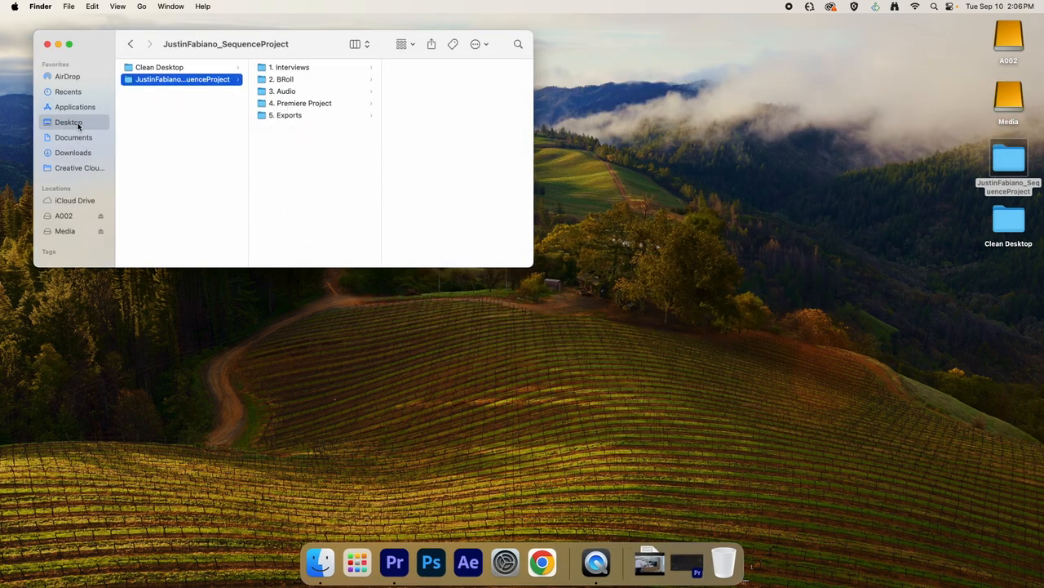
left_click(316, 104)
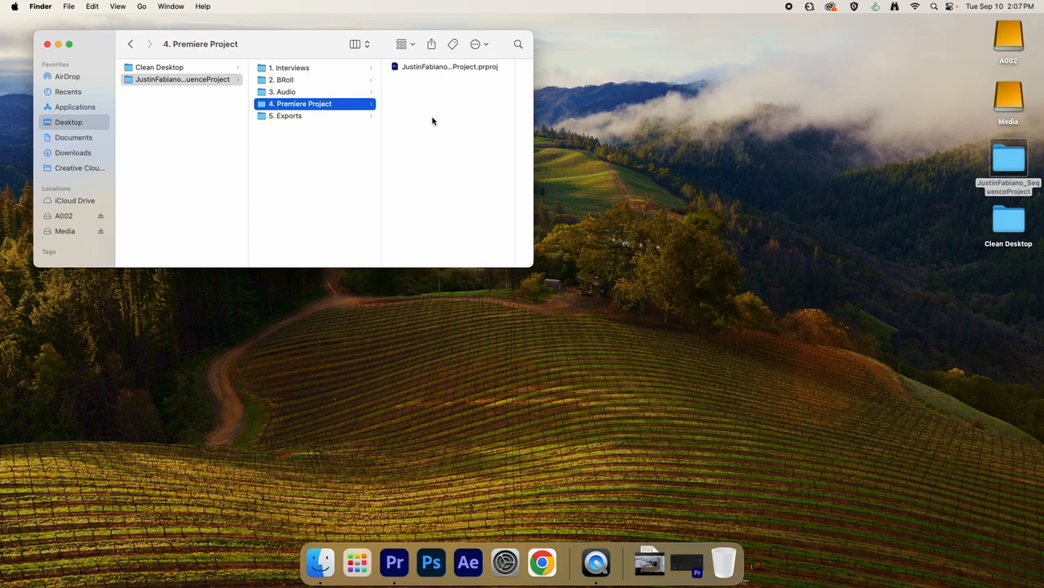
Copy clips A002_03160632_C004.mov through A002_03160651_C008.mov from the A002 drive into the "2. BRoll" folder and close both Finder windows.
left_click(284, 81)
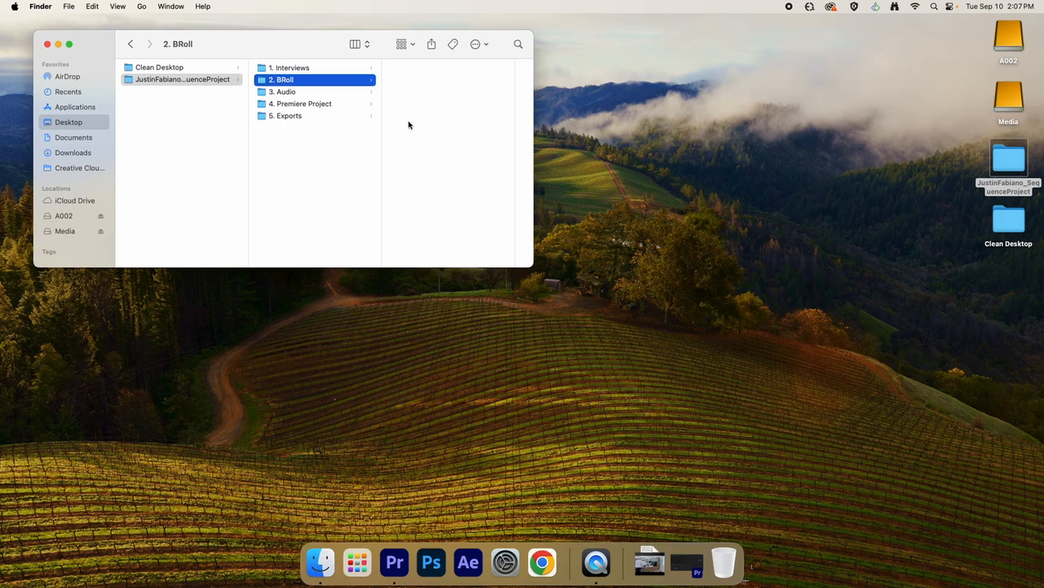
double_click(1009, 39)
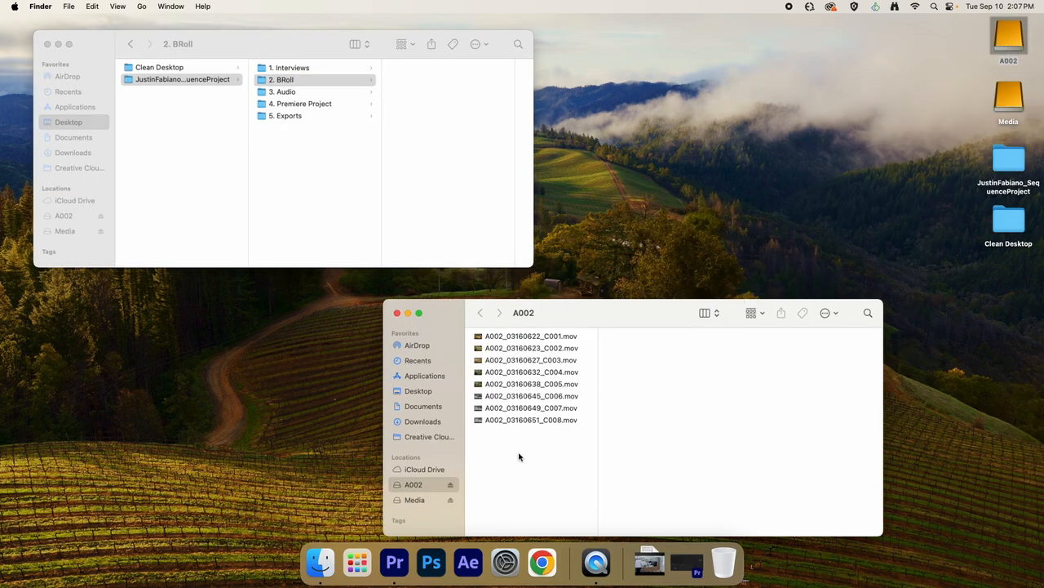
left_click_drag(520, 455, 520, 373)
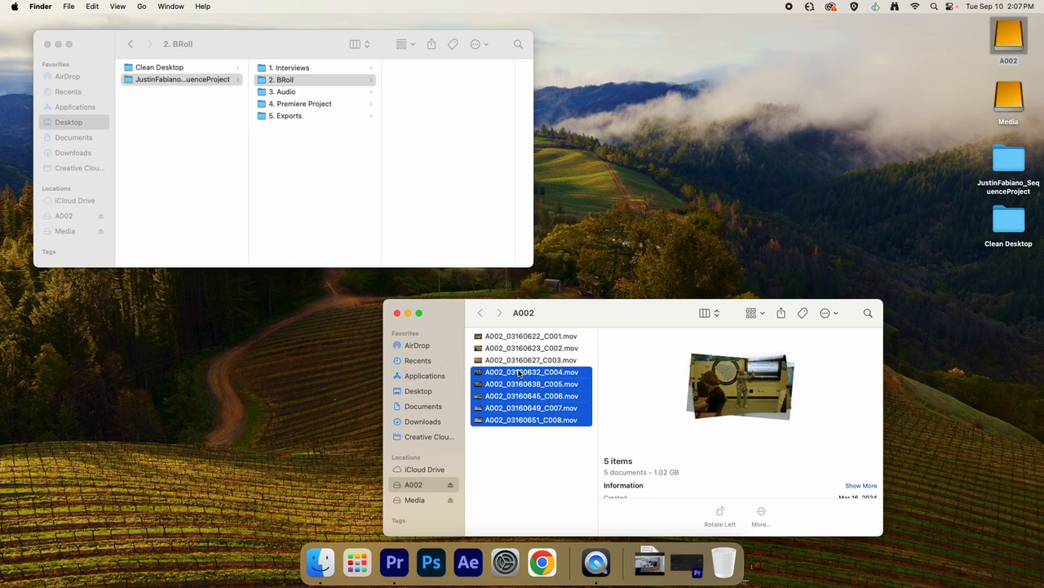
left_click_drag(521, 373, 469, 158)
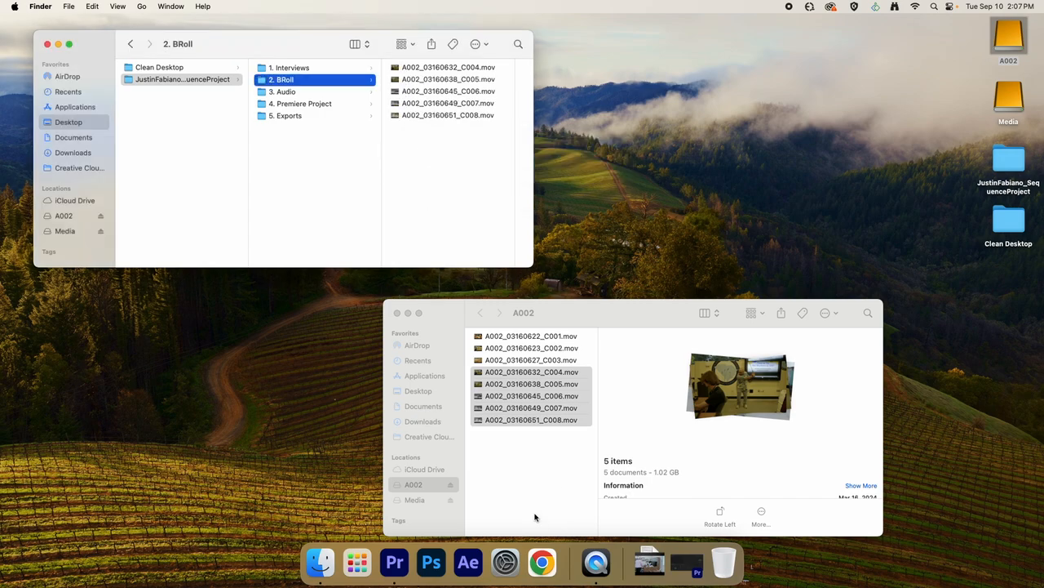
left_click(397, 313)
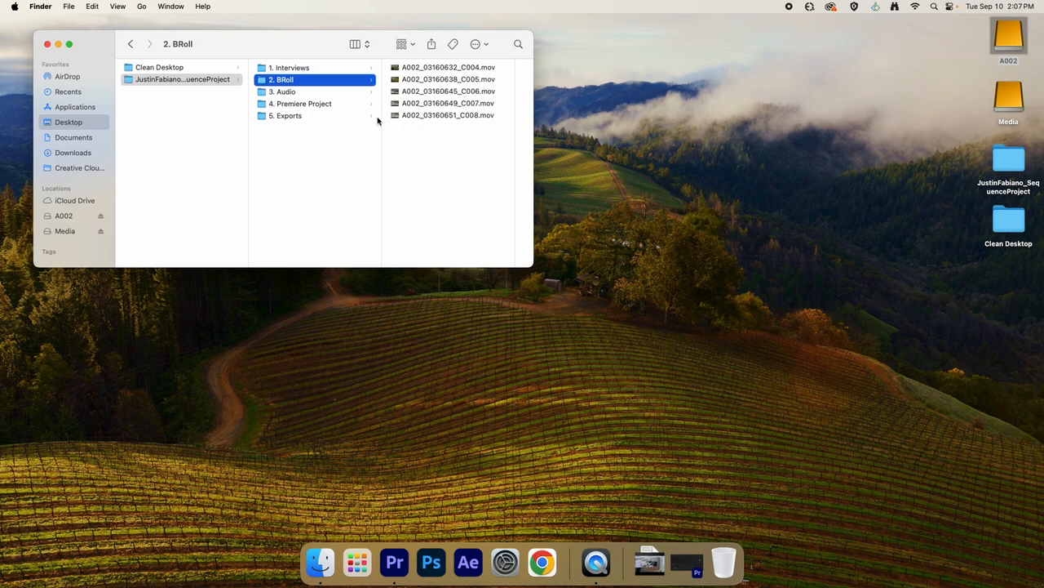
left_click(343, 106)
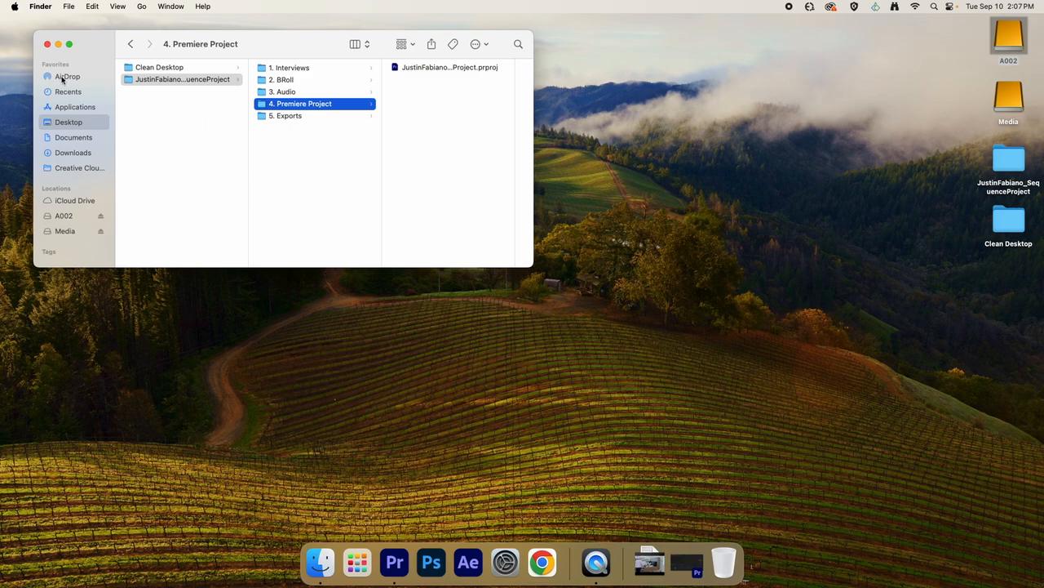
left_click(48, 44)
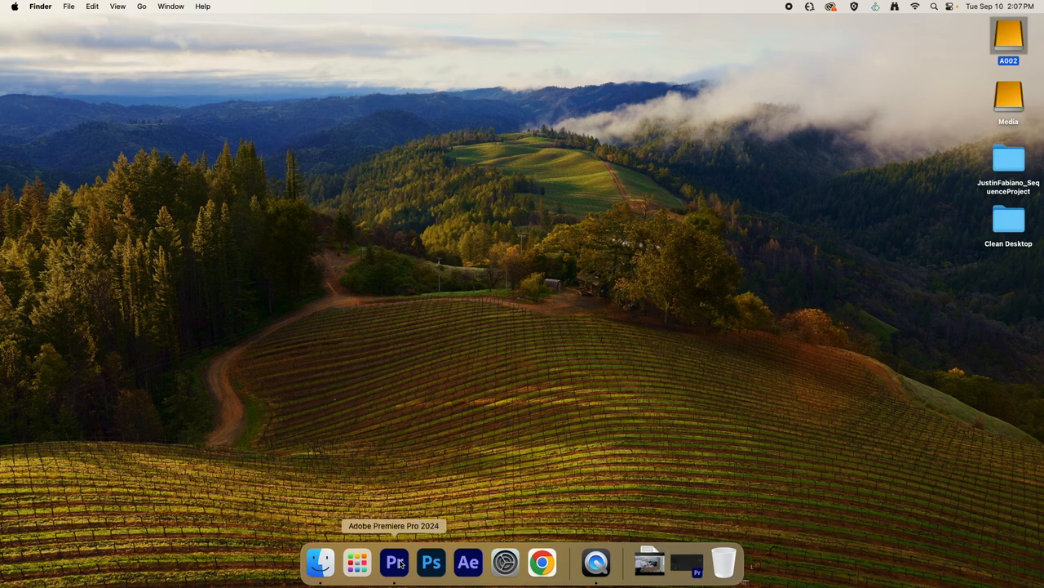
Open the saved project file from the "4. Premiere Project" folder, close the folder window and restore the Premiere Pro window.
double_click(1018, 156)
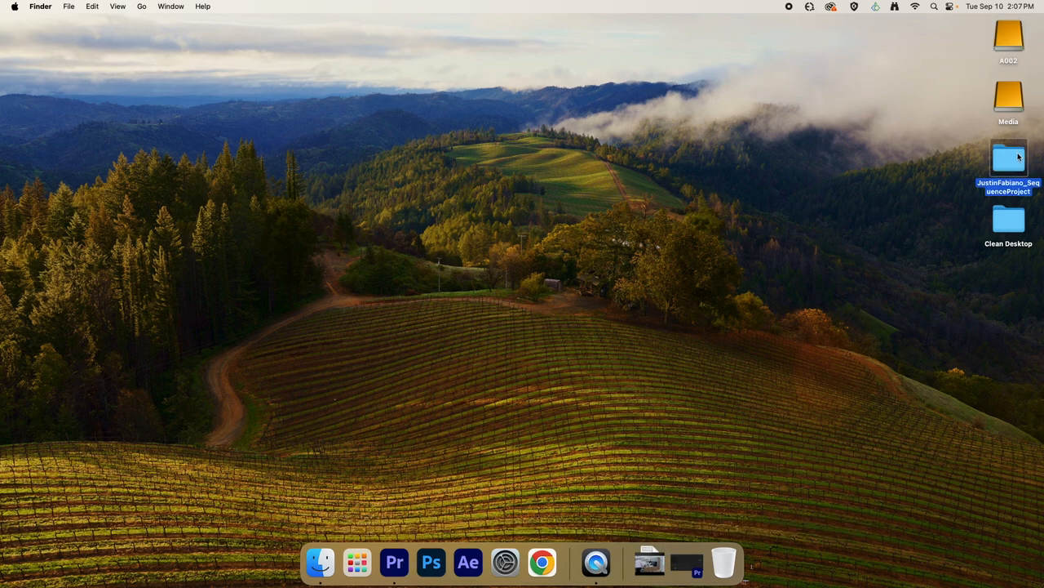
left_click(299, 103)
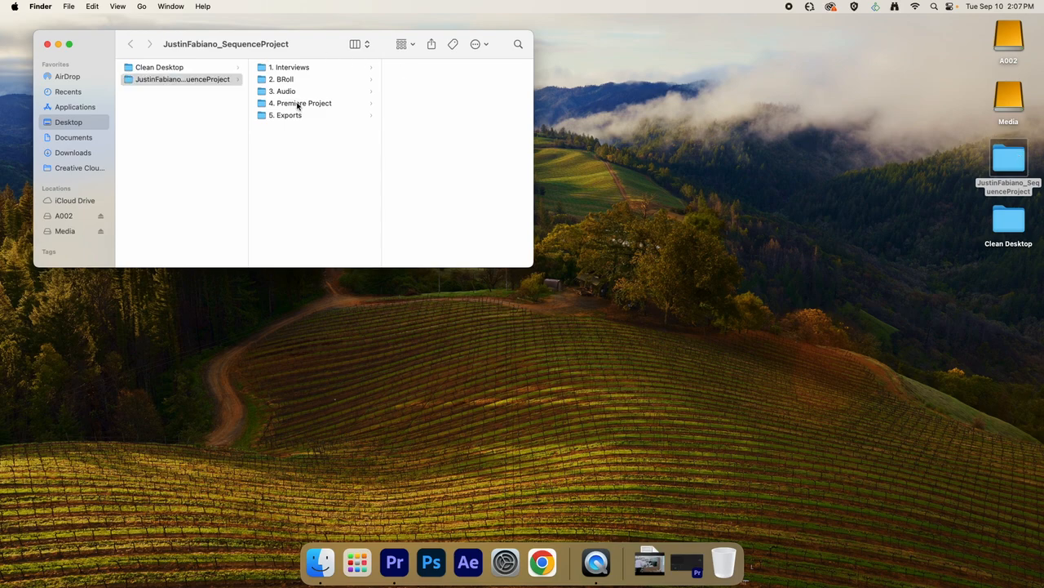
left_click(415, 71)
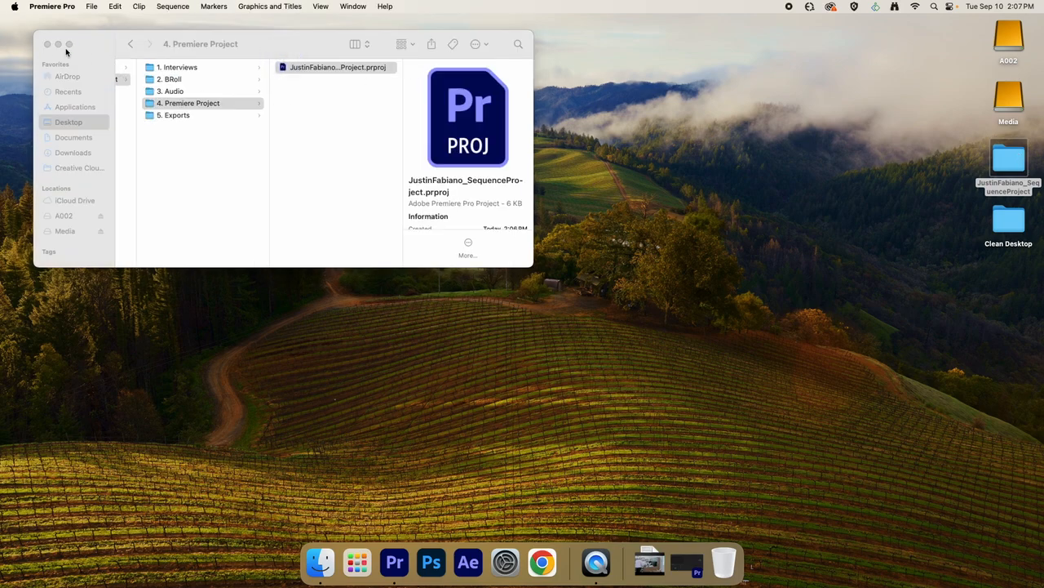
left_click(311, 71)
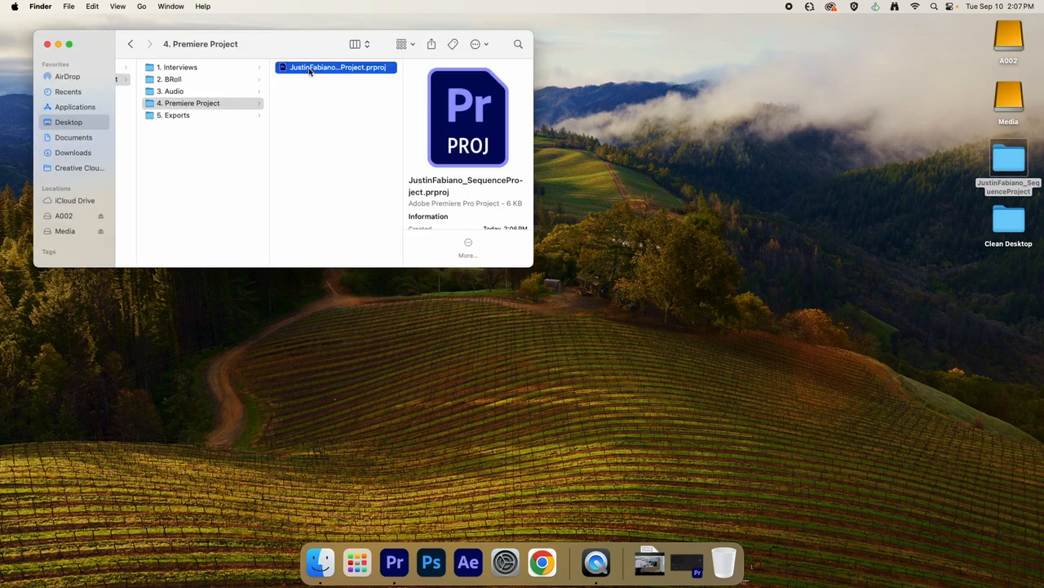
left_click(46, 45)
left_click(688, 571)
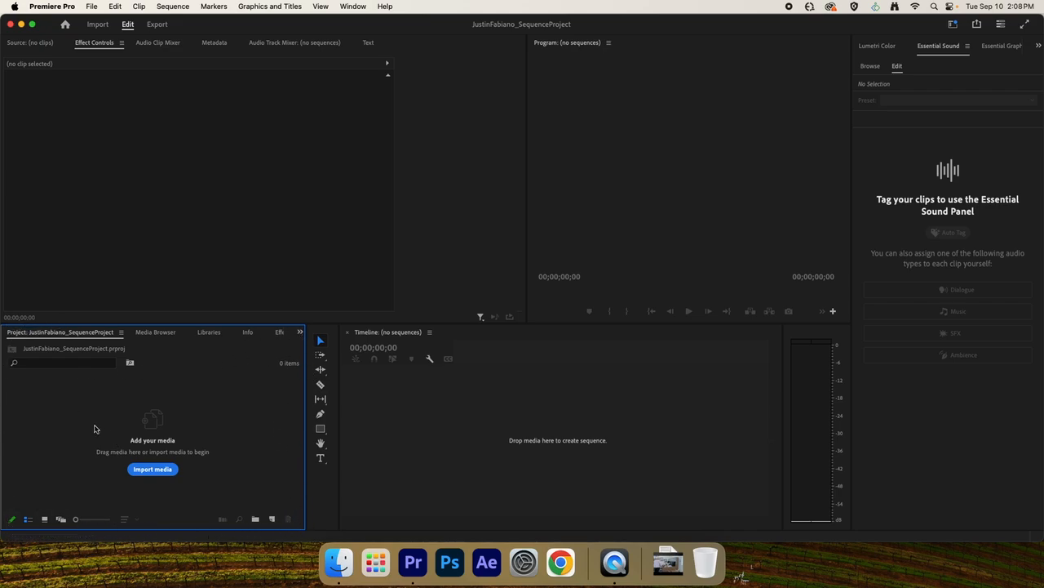
Import the "2. BRoll" folder from the desktop sequence project folder into the Premiere Pro project as a bin.
left_click(336, 563)
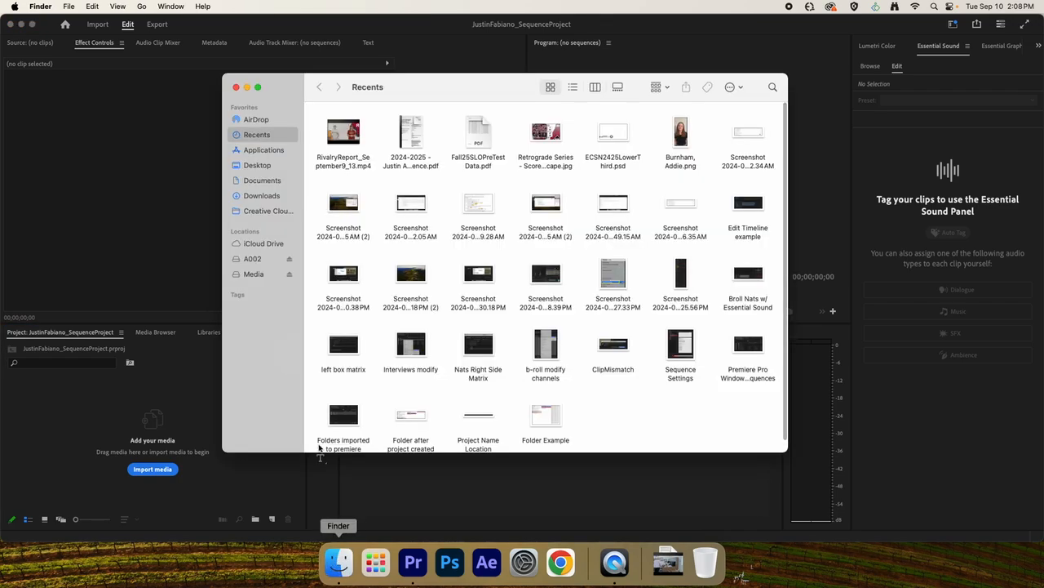
left_click(288, 166)
left_click(359, 123)
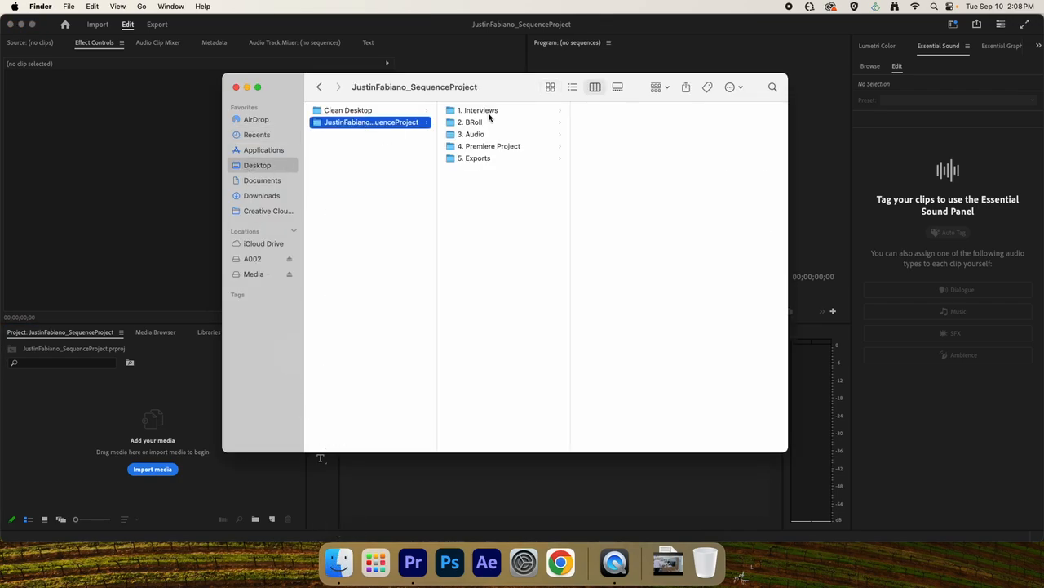
left_click_drag(474, 123, 127, 398)
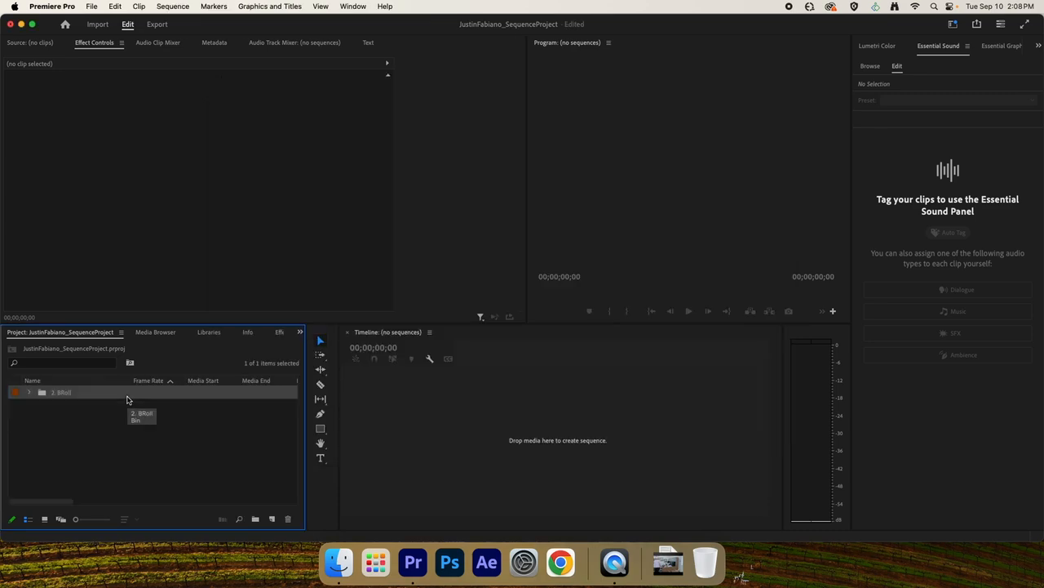
Try importing clips A002_03160632_C004.mov through A002_03160651_C008.mov individually instead of as the "2. BRoll" bin, undoing both imports.
key("super+z")
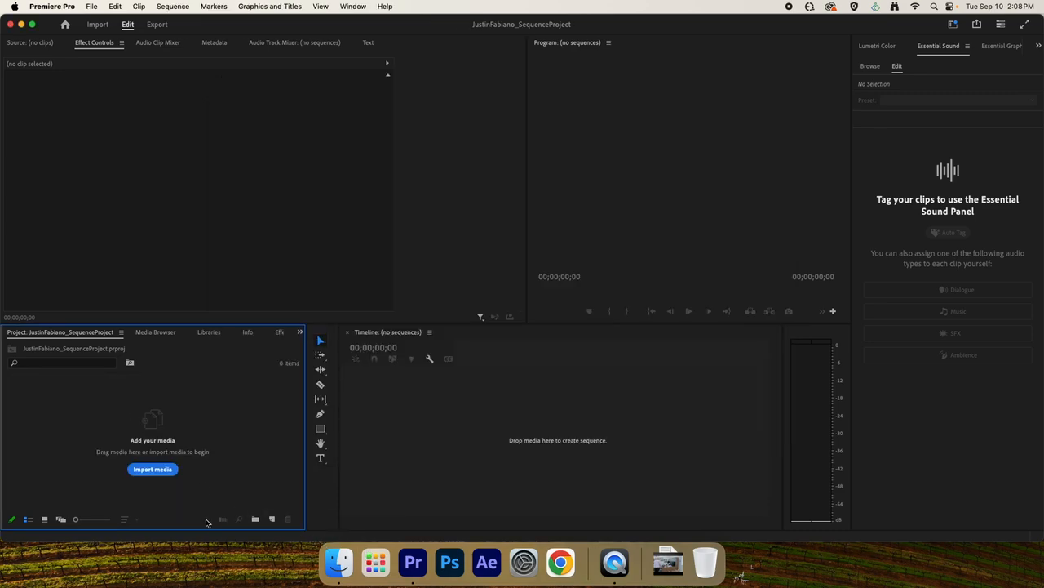
left_click(157, 470)
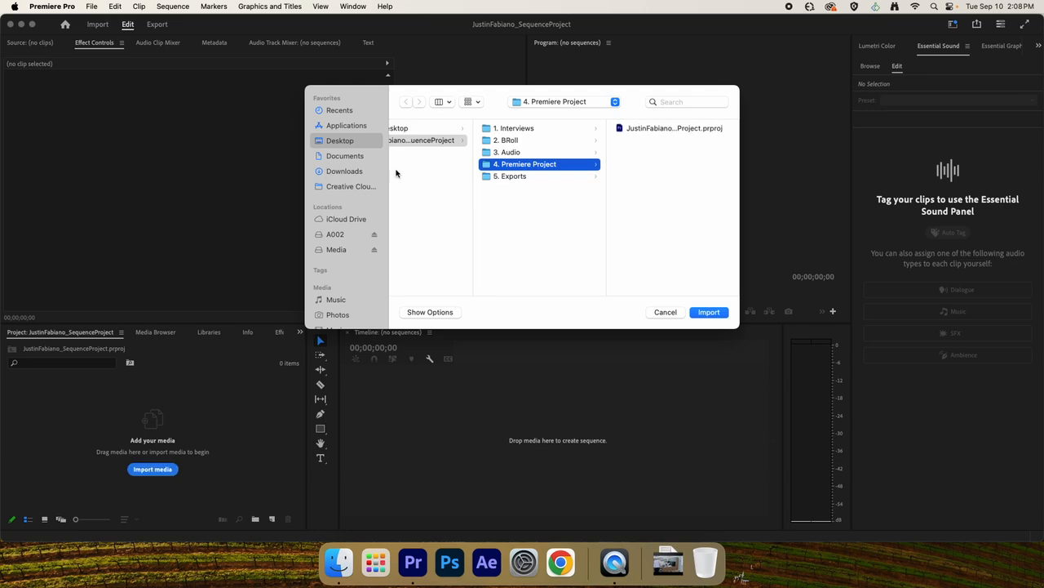
left_click(420, 140)
left_click(569, 141)
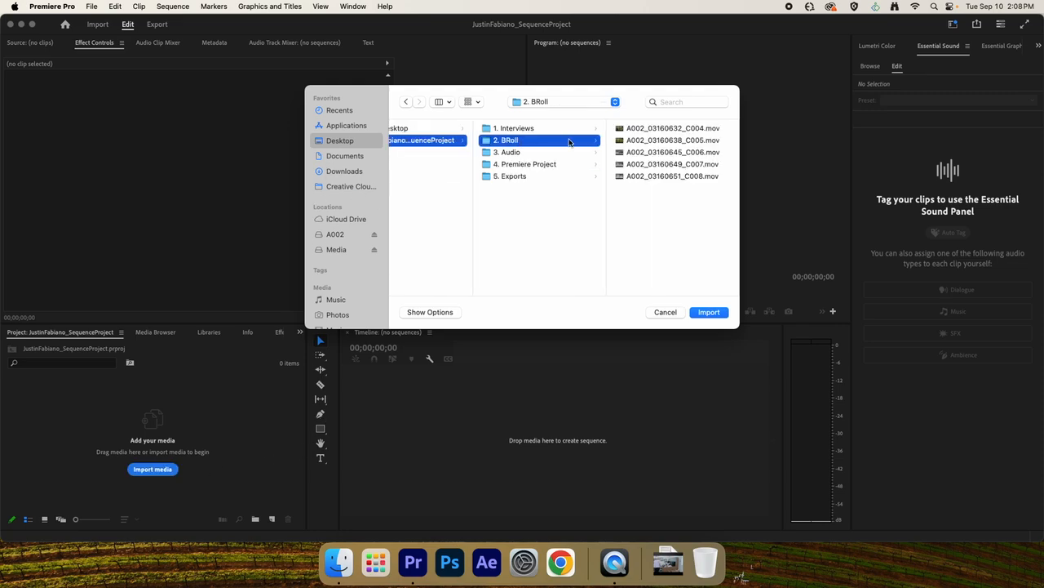
left_click(643, 131)
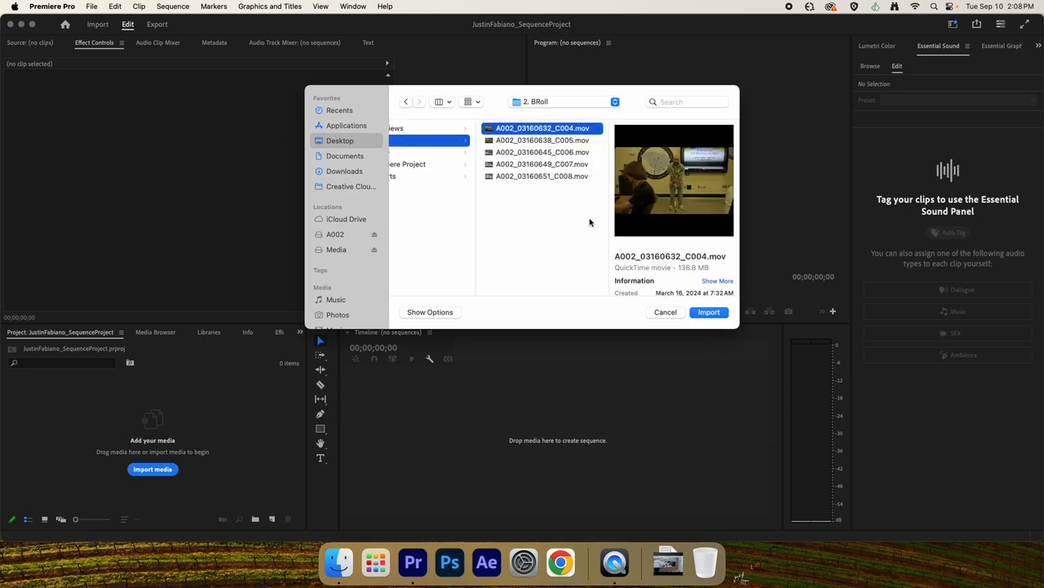
left_click(545, 175, "shift")
left_click(720, 315)
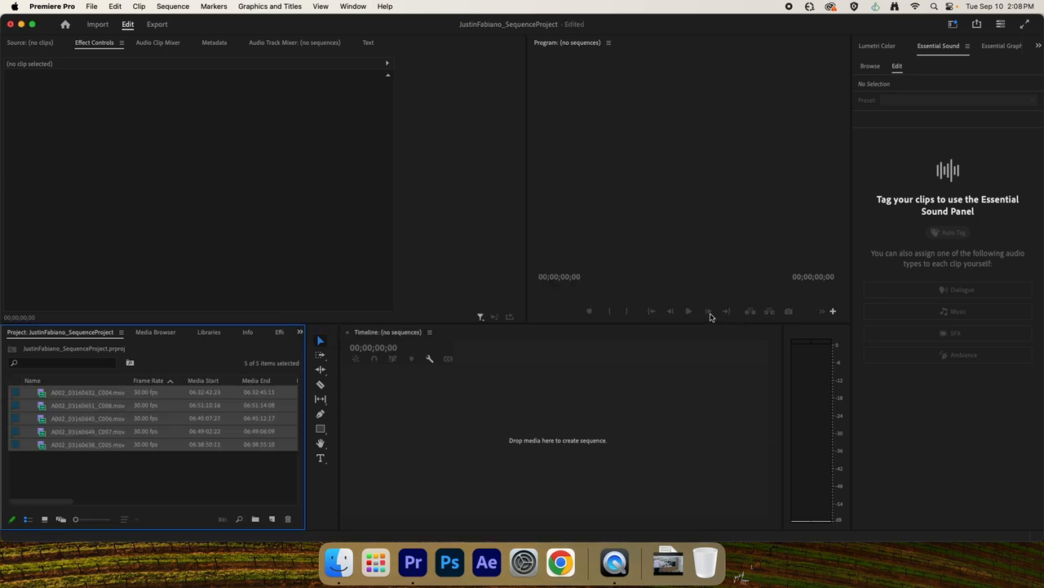
left_click(85, 473)
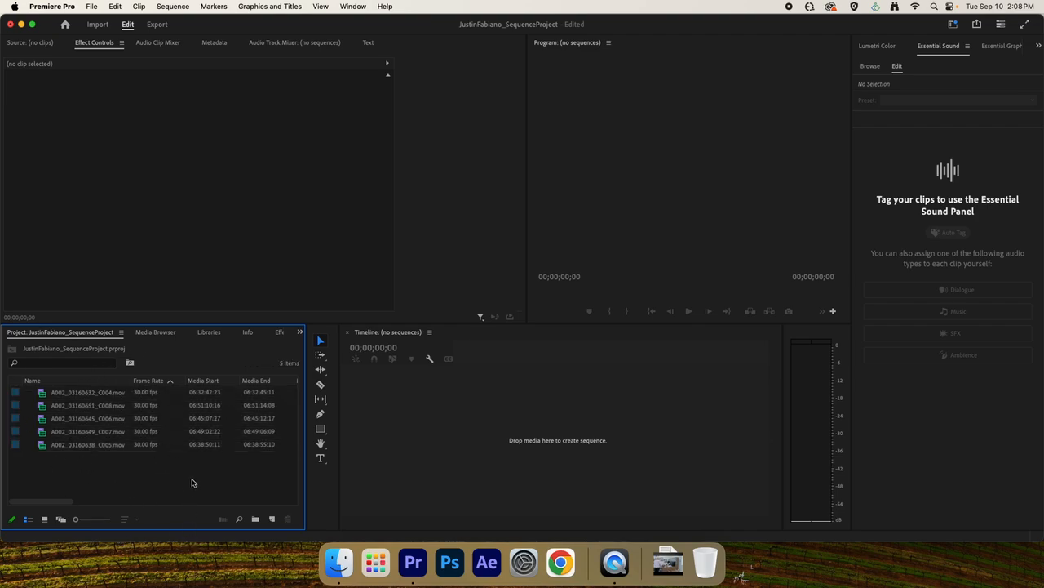
key("super+z")
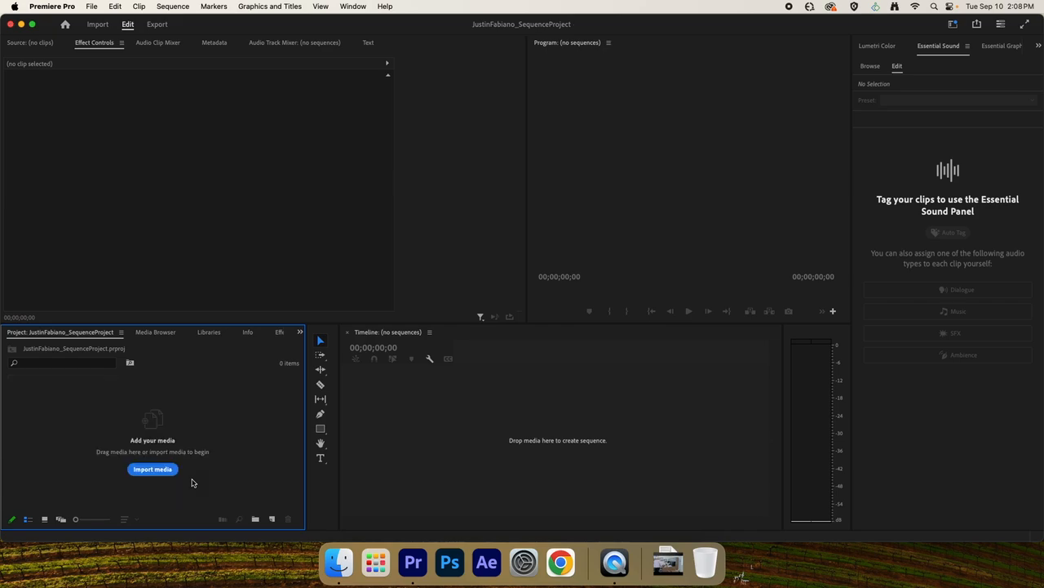
Import the whole "2. BRoll" folder into the project as a bin and clear the selection.
left_click(155, 473)
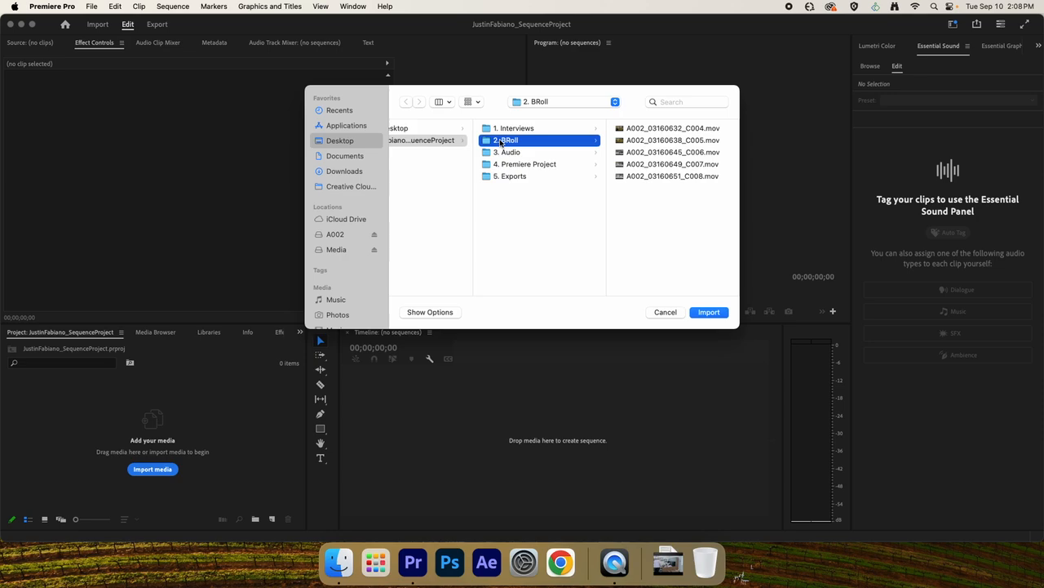
left_click(706, 312)
left_click(22, 464)
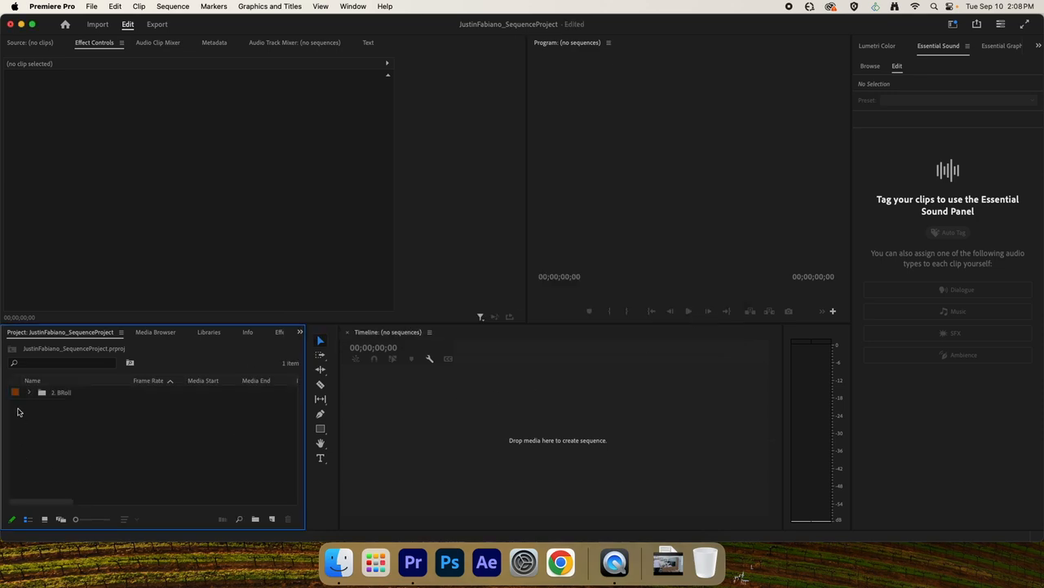
Expand the "2. BRoll" bin to examine its clips and collapse it again.
left_click(31, 396)
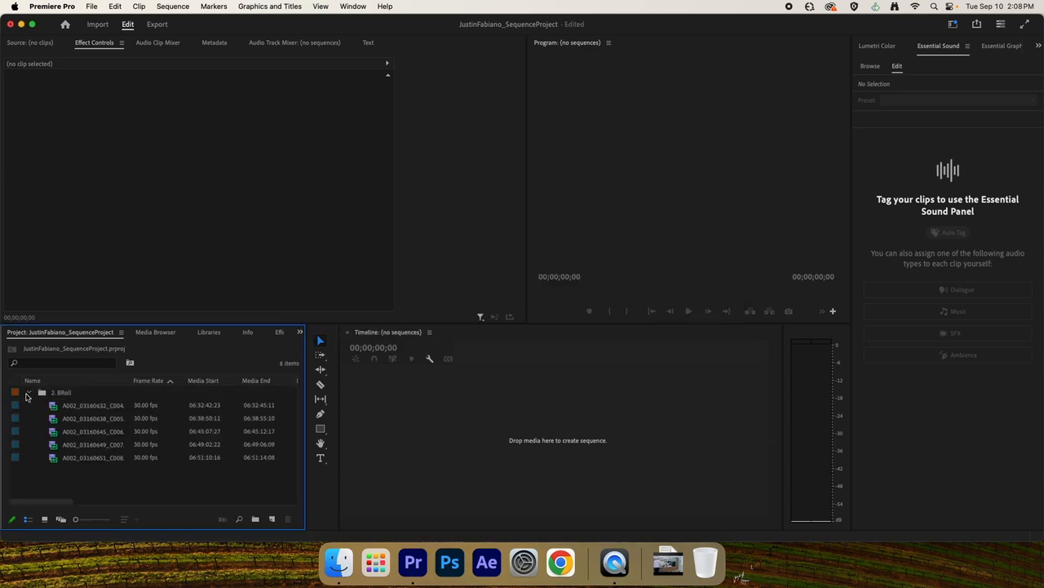
left_click(29, 397)
left_click(28, 396)
left_click(31, 396)
left_click(29, 394)
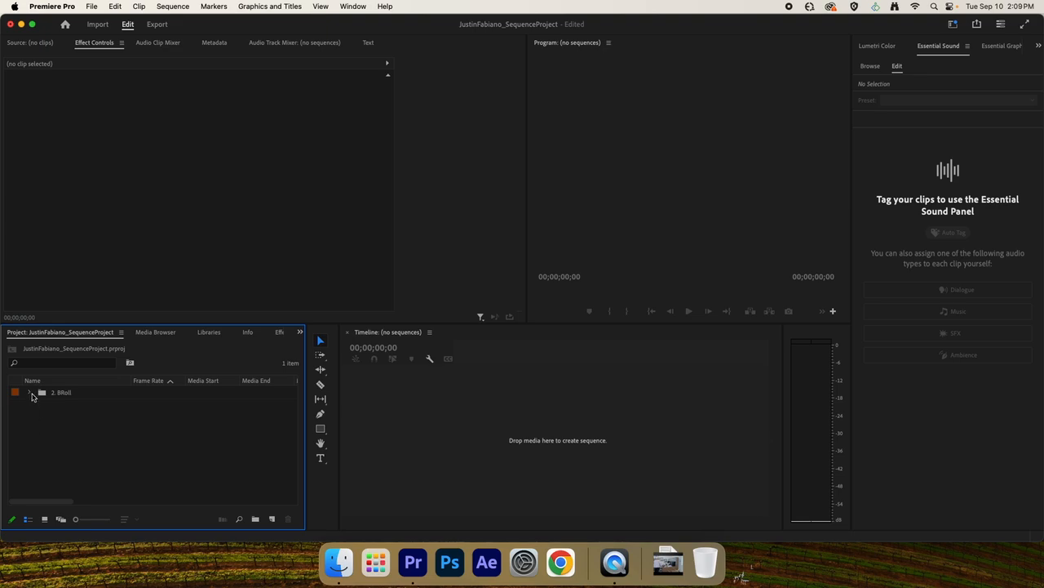
left_click(30, 392)
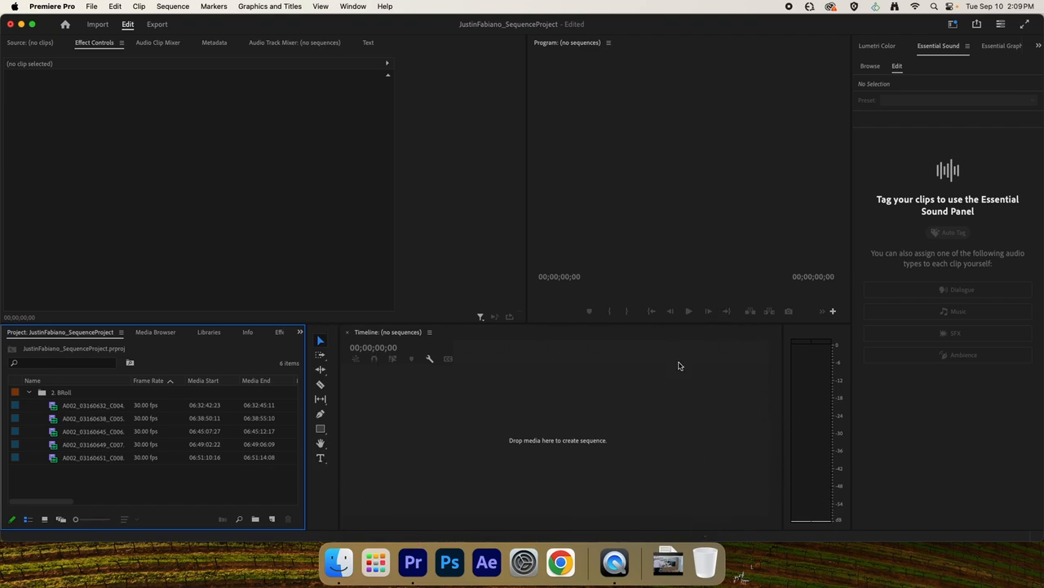
left_click(29, 392)
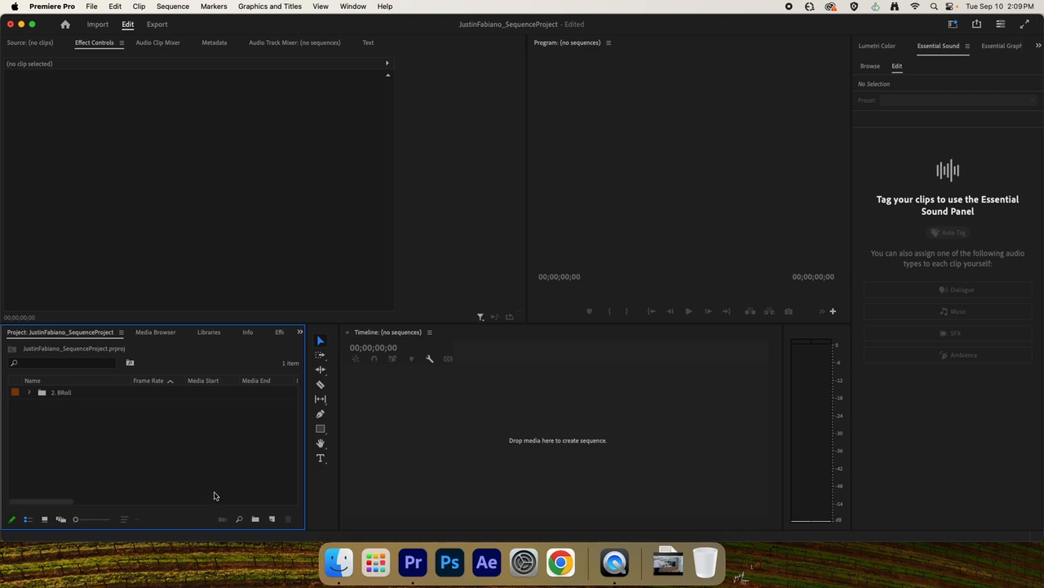
left_click(271, 519)
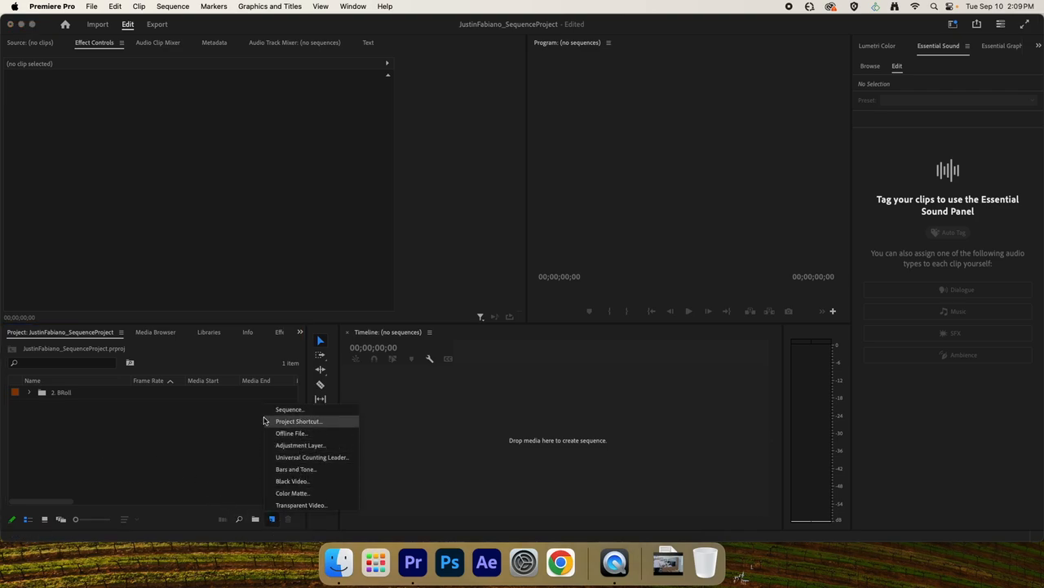
left_click(149, 433)
right_click(119, 456)
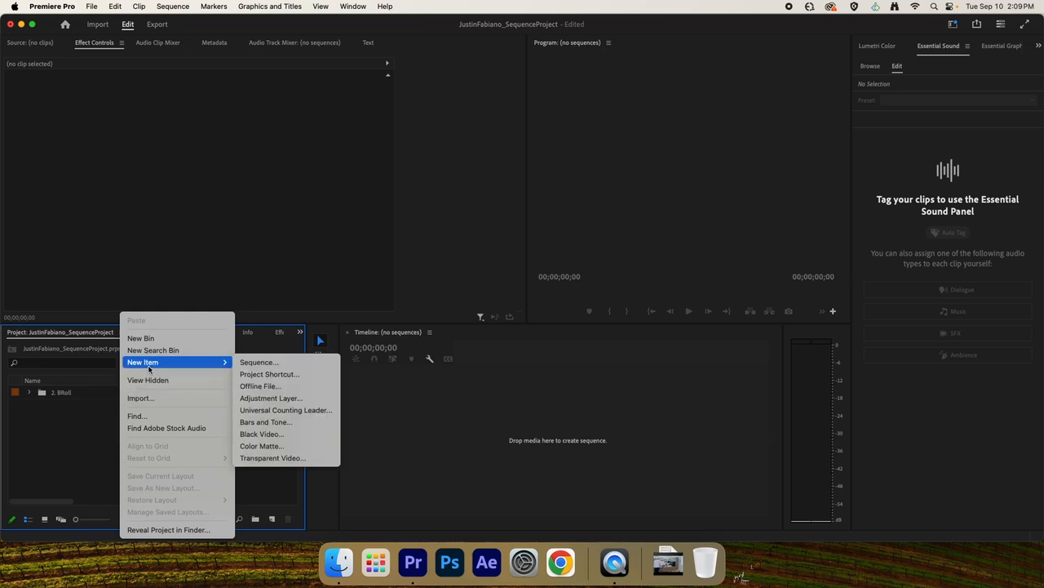
left_click(82, 435)
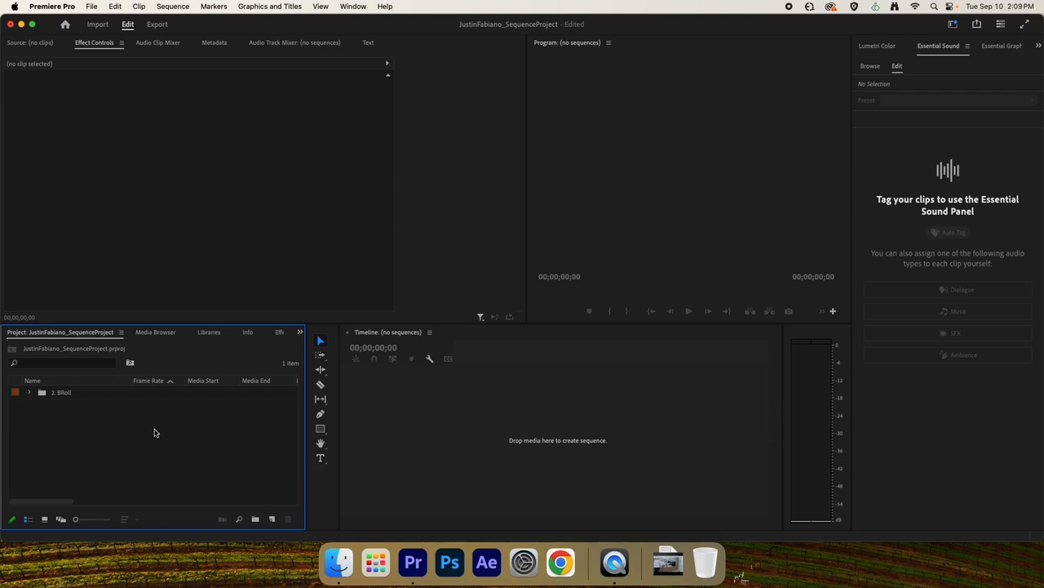
Create a new sequence from the HD 1080p 29.97 fps preset, named with the editor's full name followed by "_SequenceProject".
right_click(72, 444)
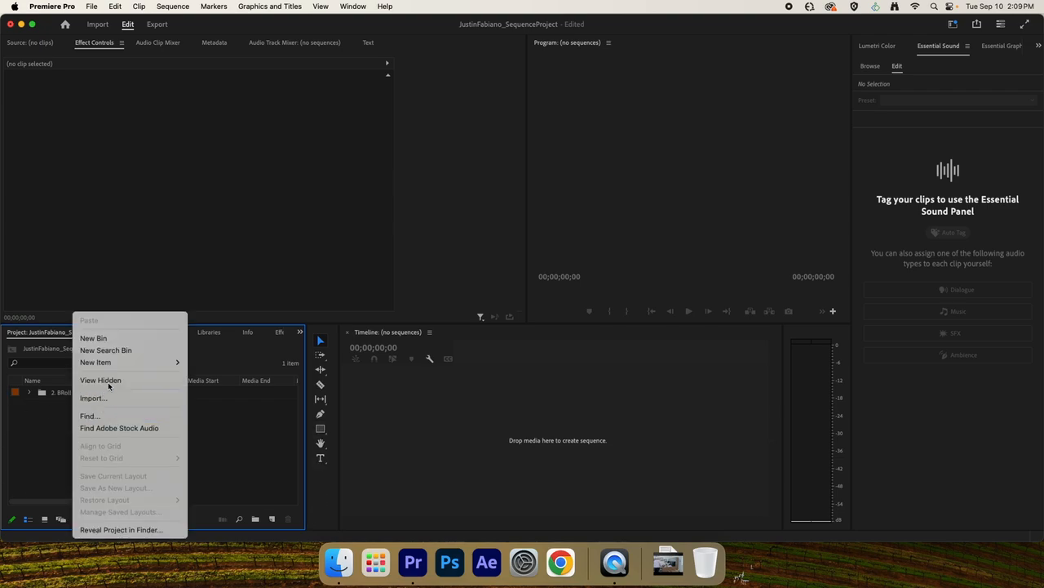
mouse_move(124, 361)
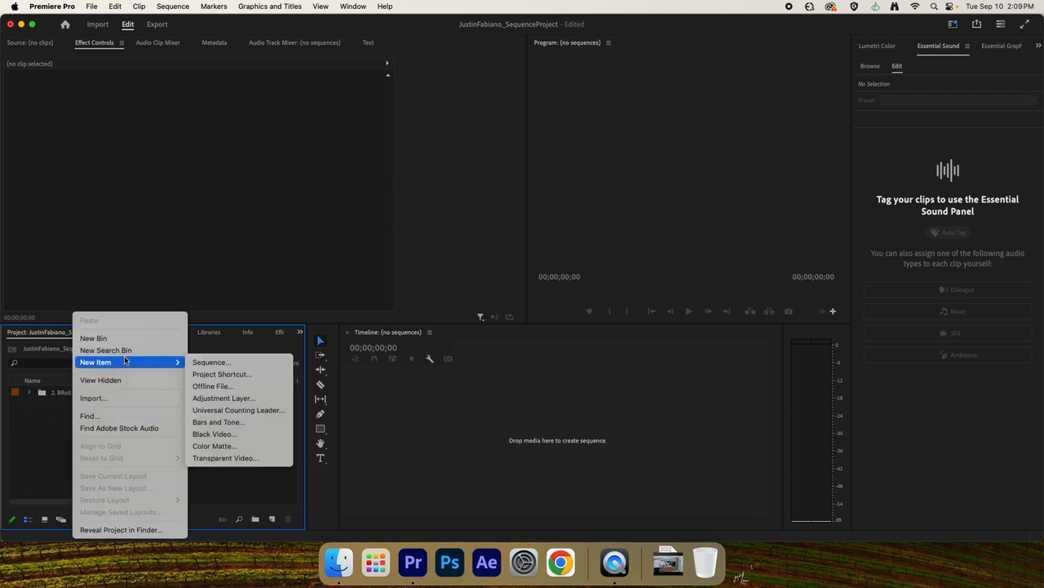
left_click(213, 362)
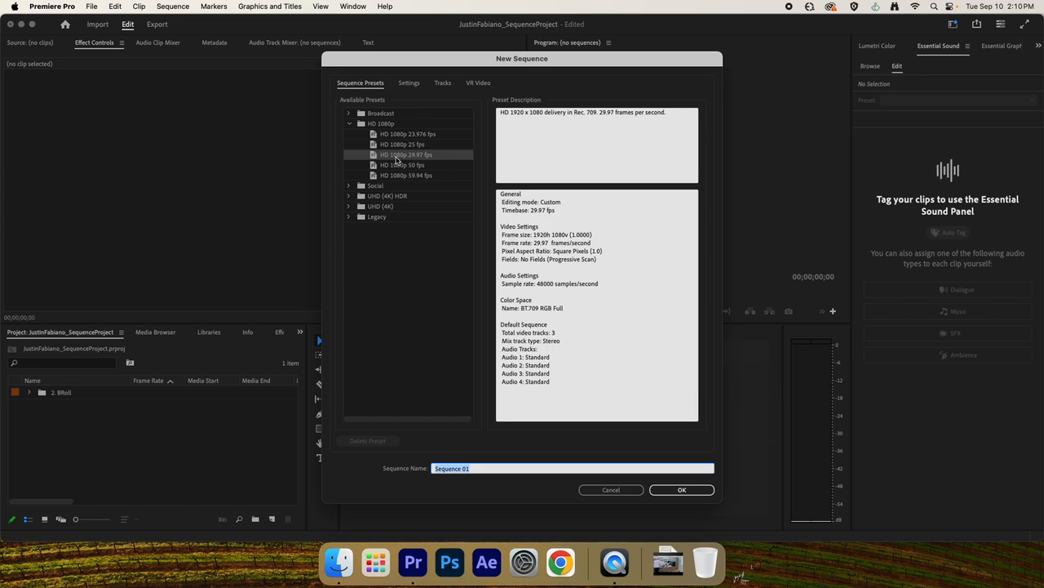
triple_click(501, 469)
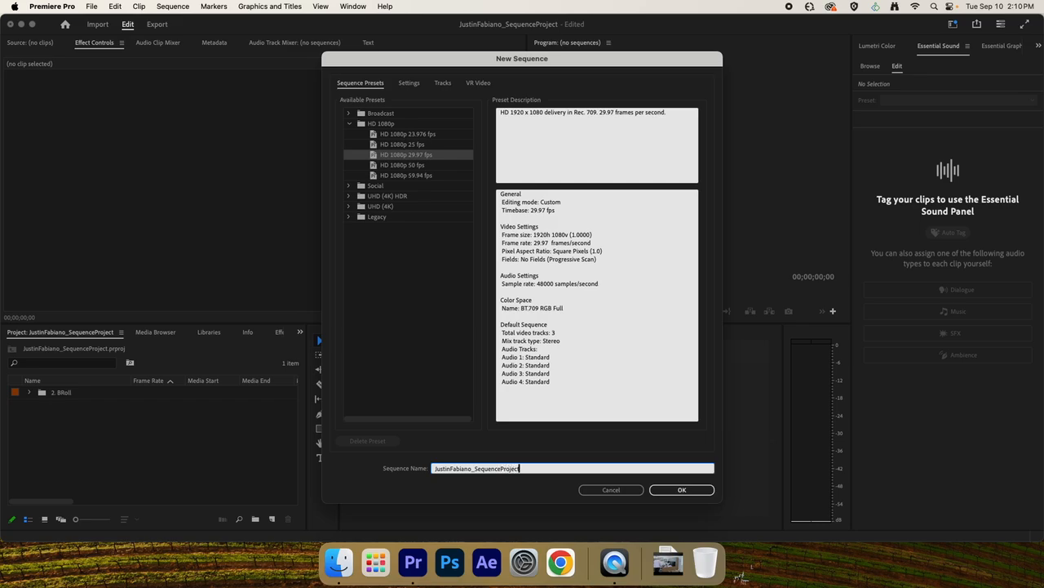
left_click(389, 156)
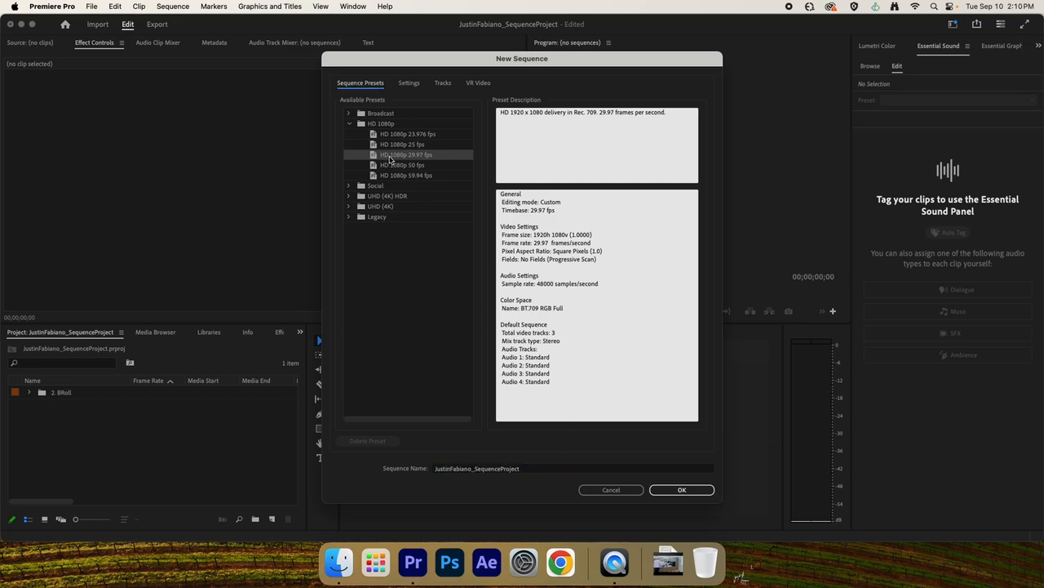
left_click(681, 490)
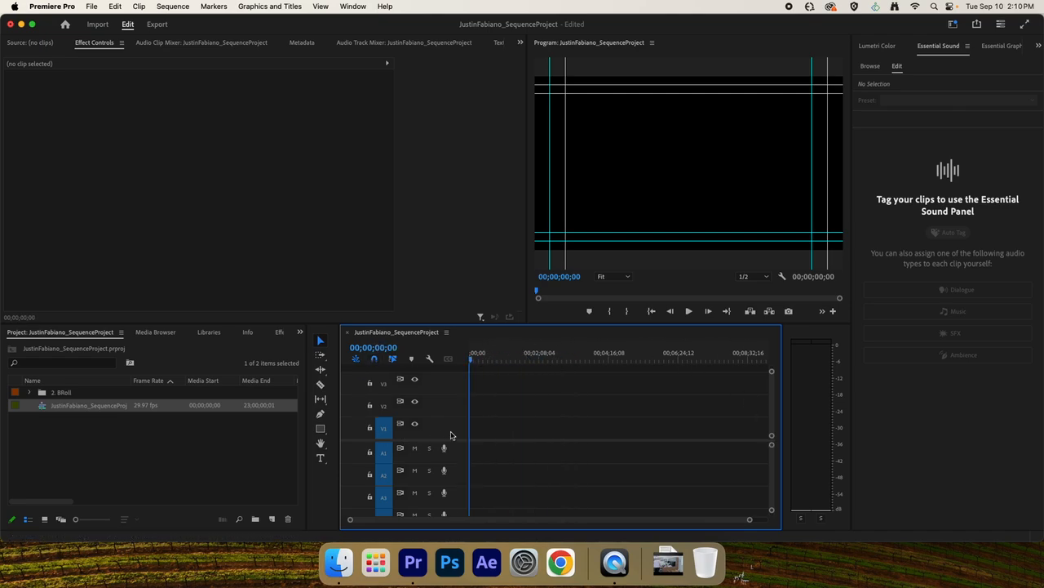
left_click_drag(513, 421, 774, 429)
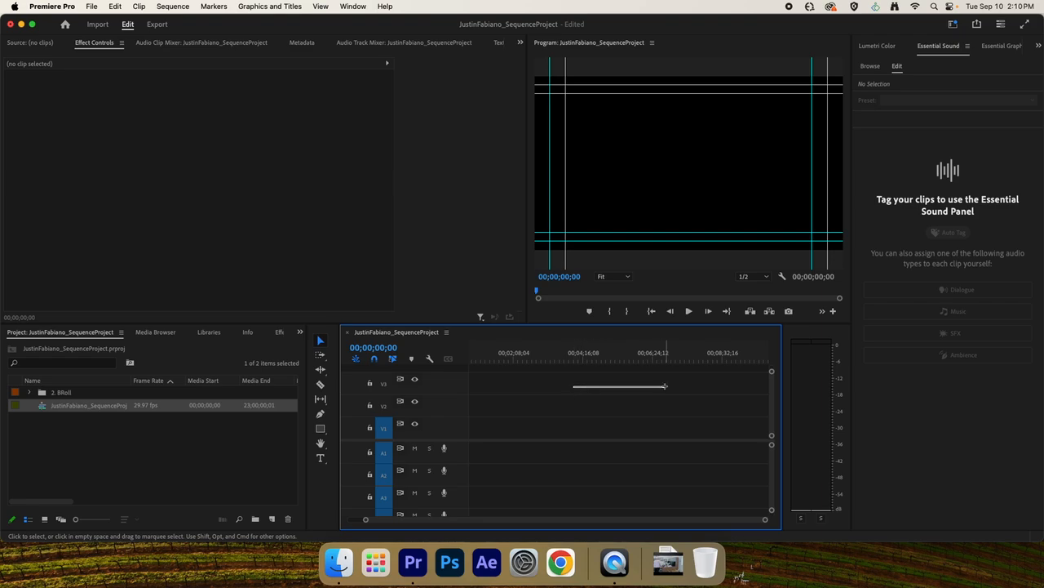
scroll(543, 409, "left", 2)
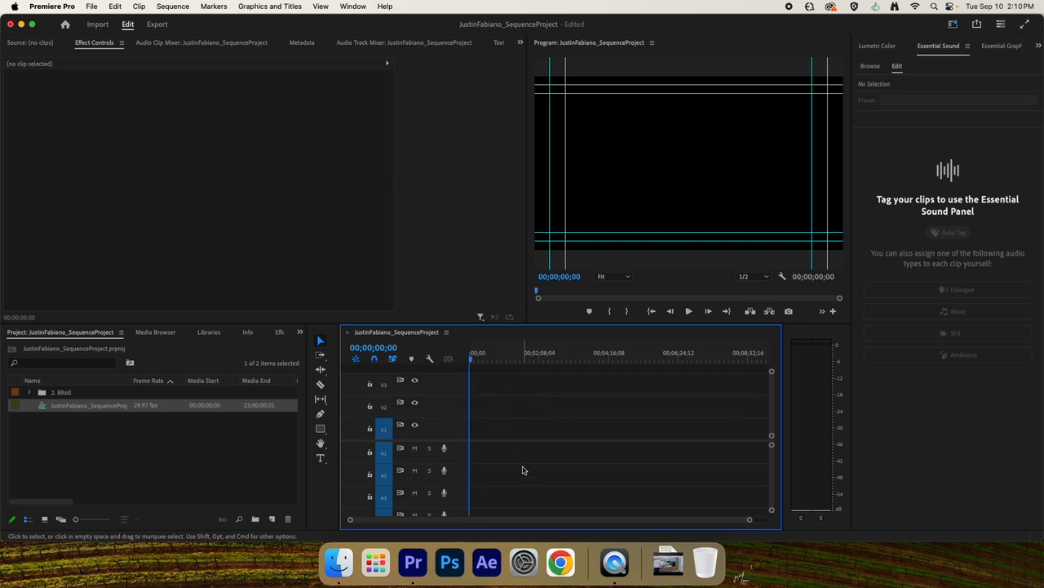
scroll(523, 470, "down", 2)
scroll(523, 470, "up", 2)
scroll(500, 404, "down", 1)
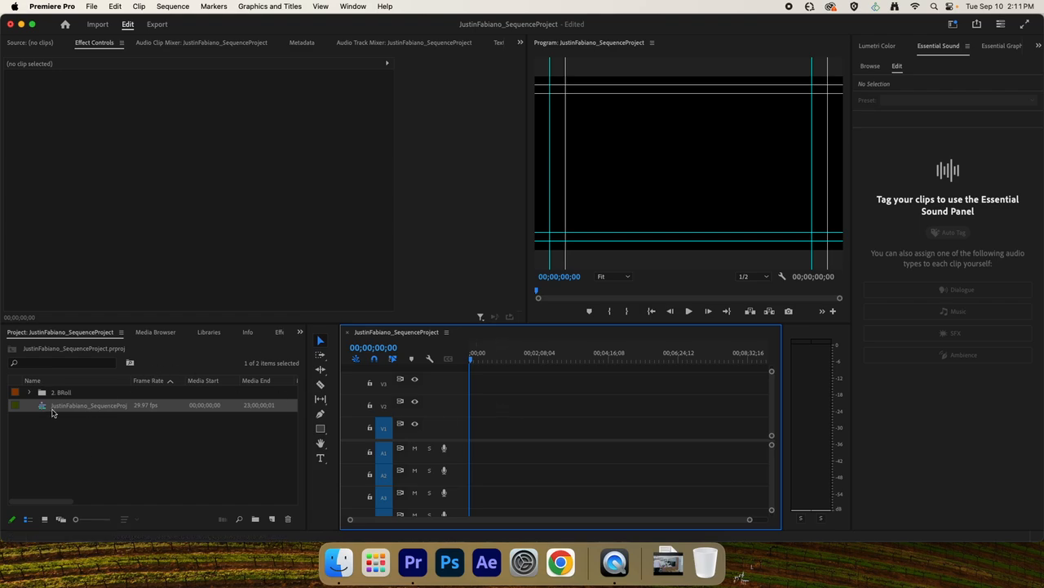
Open clip A002_03160632_C004.mov from the "2. BRoll" bin in the Source Monitor and play it.
left_click(29, 393)
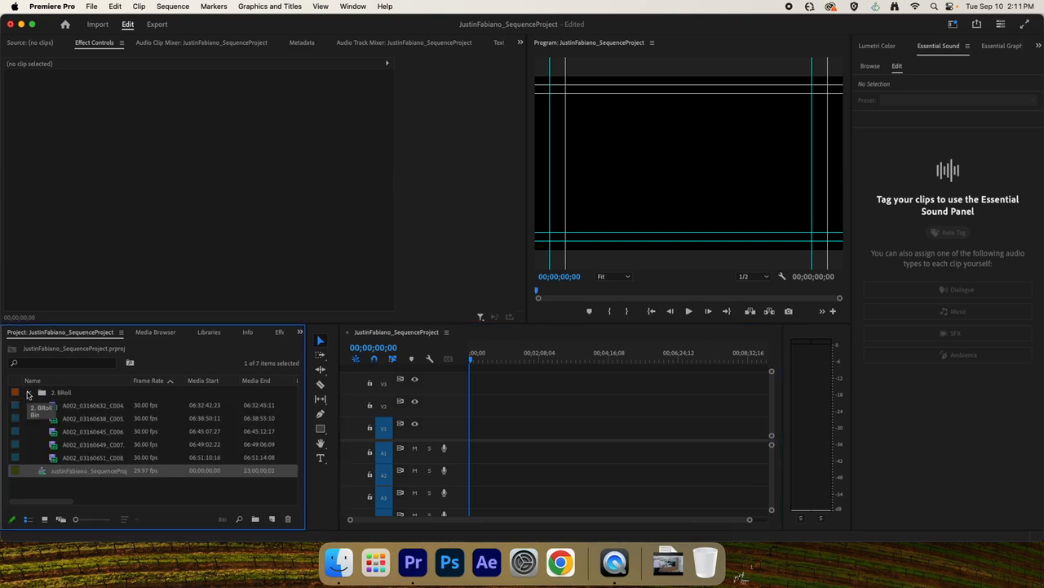
double_click(53, 405)
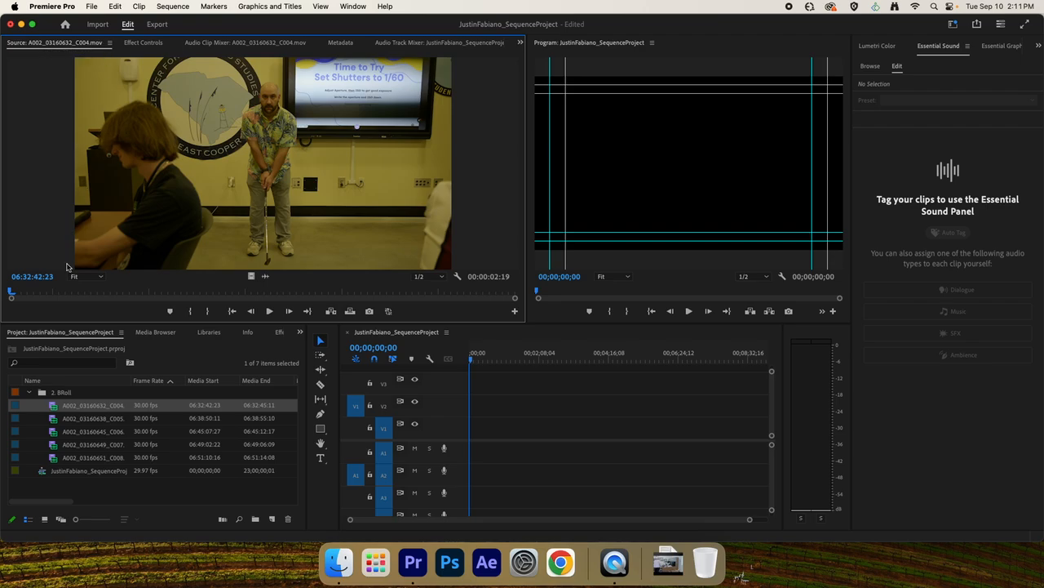
key("space")
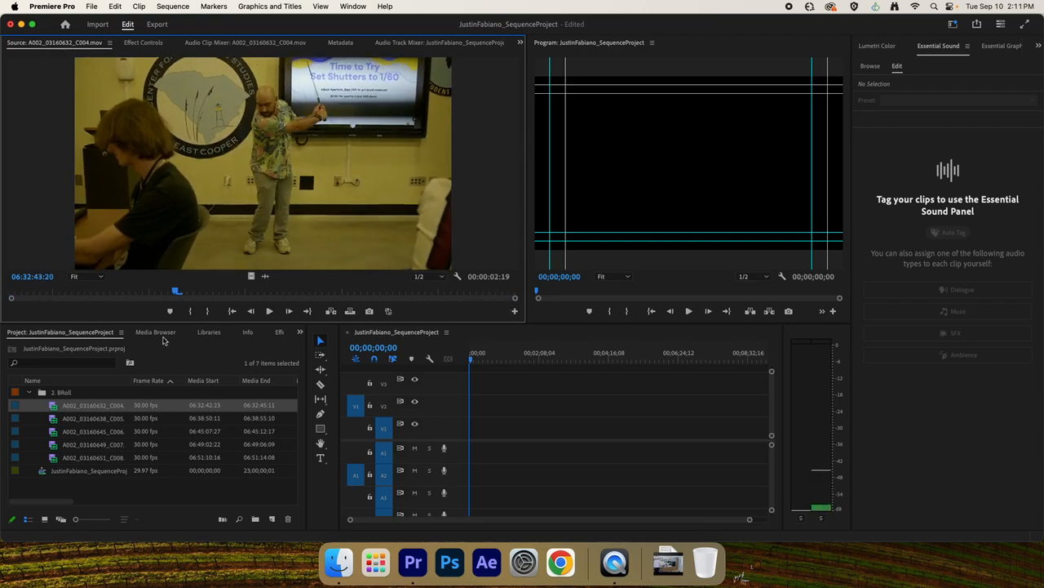
Mark the source clip's In point at 06:32:42:29 and its Out point at 06:32:45:04.
left_click_drag(163, 341, 47, 298)
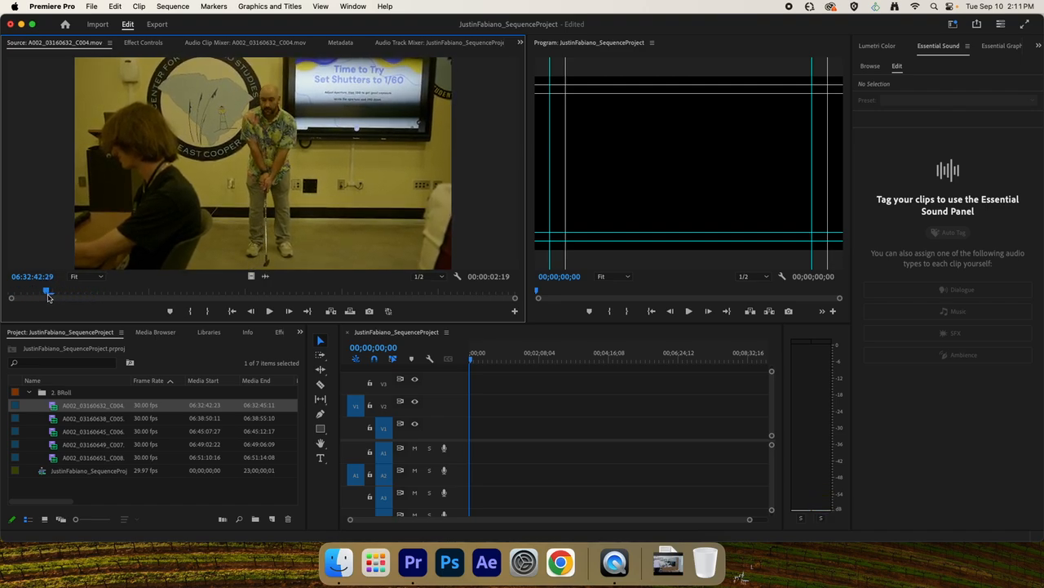
key("i")
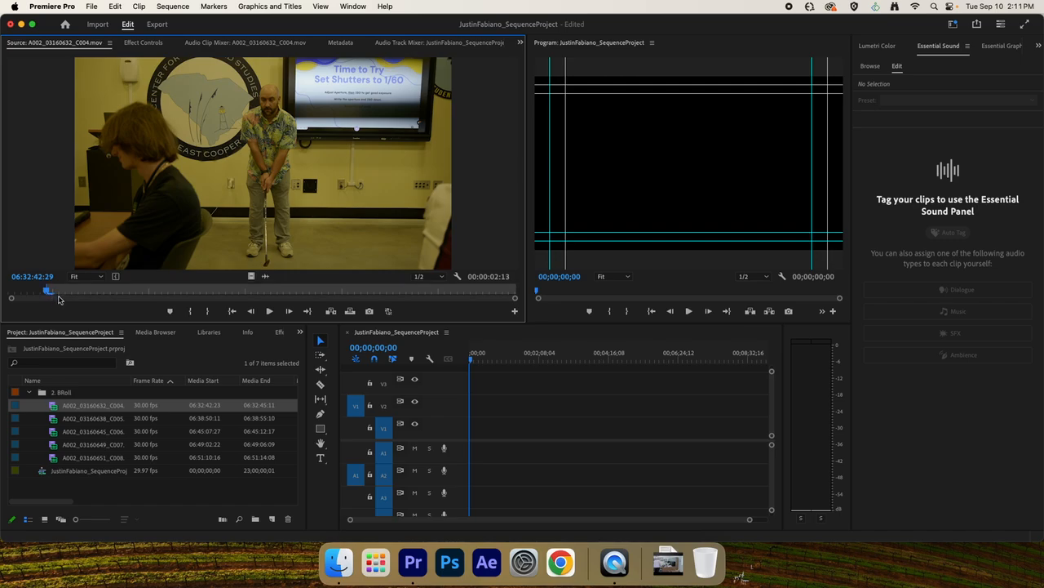
key("space")
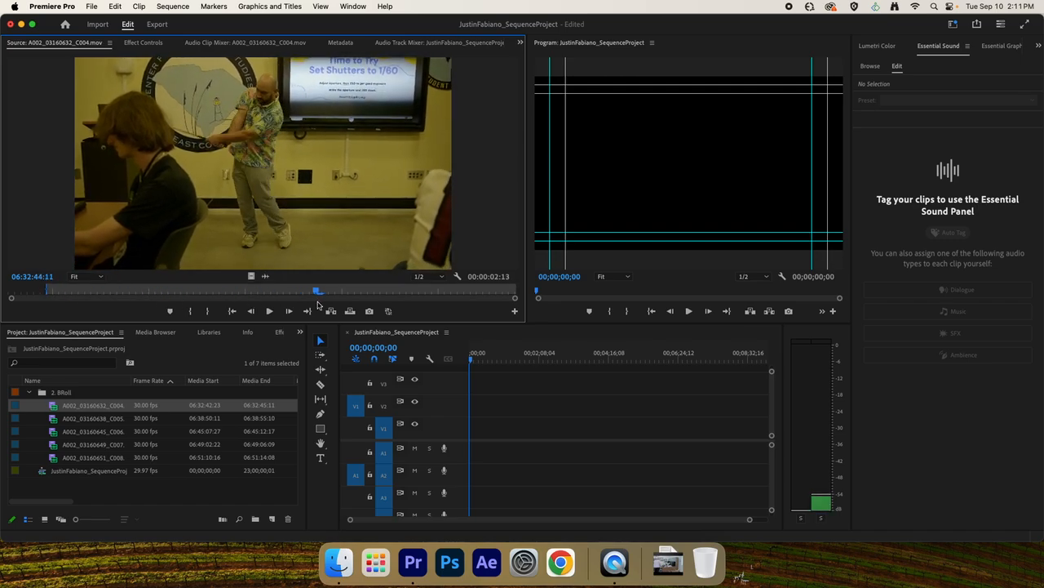
left_click_drag(372, 306, 463, 310)
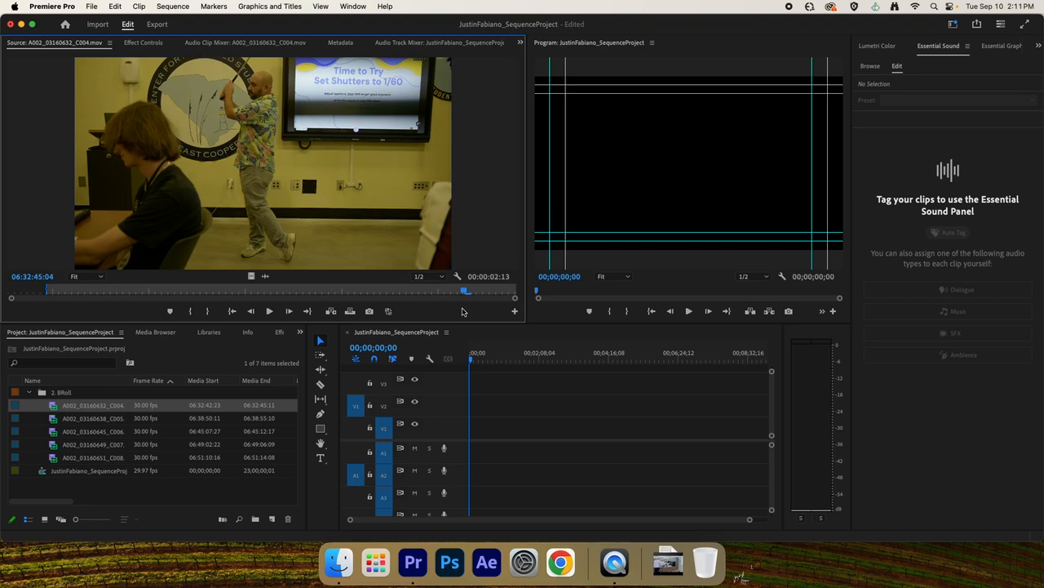
key("o")
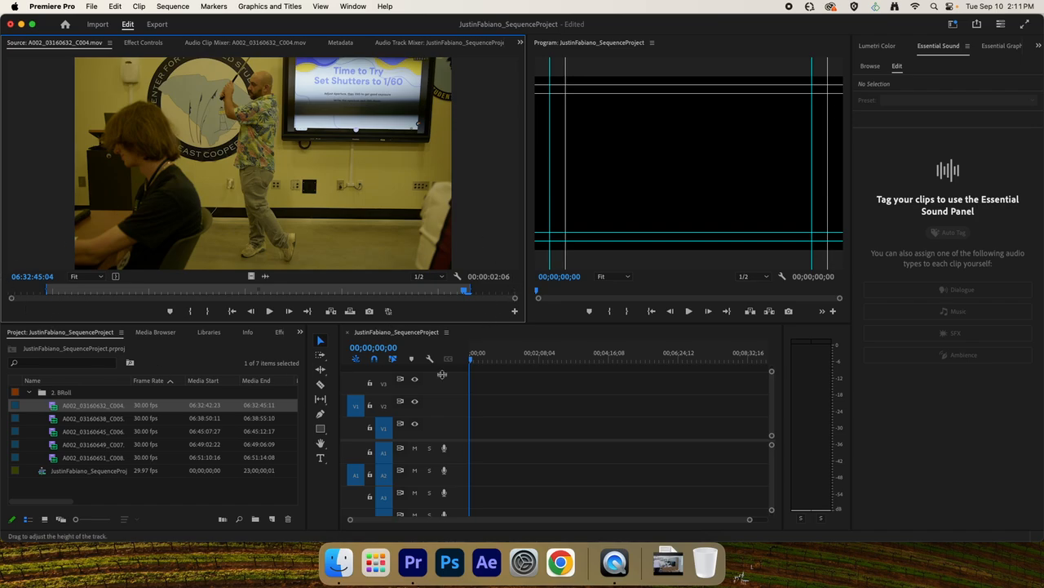
Place the marked clip at the start of track V1, keeping the existing sequence settings.
left_click_drag(142, 172, 473, 430)
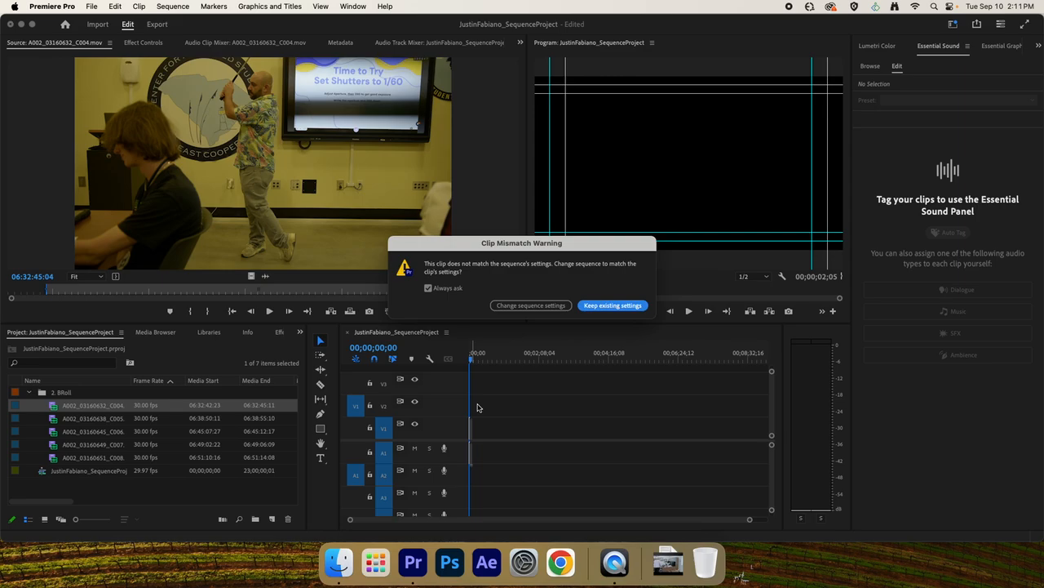
left_click(608, 305)
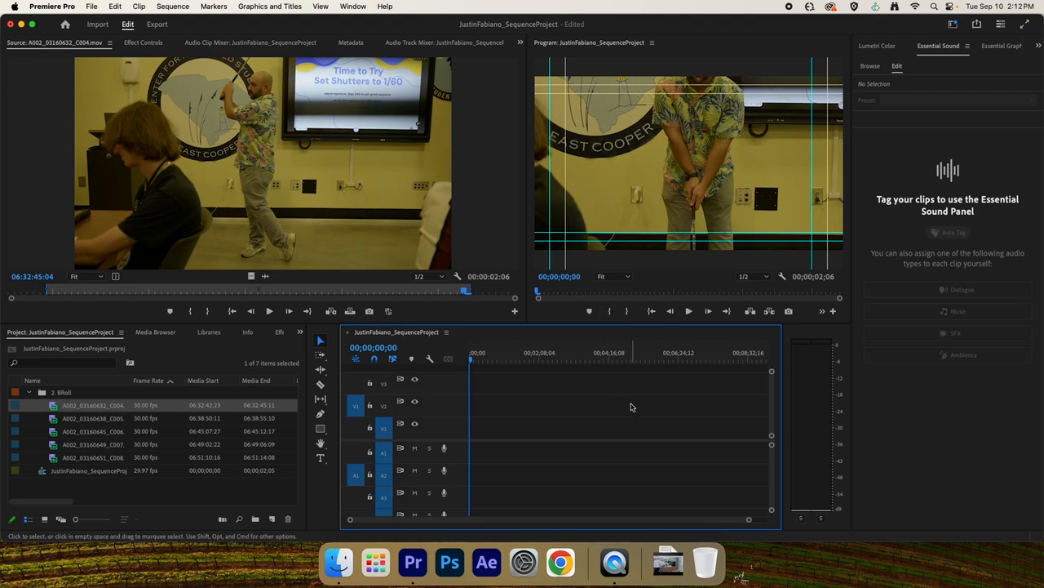
Adjust the timeline zoom to examine the first clip on V1 at a larger scale.
left_click(650, 128)
key(".")
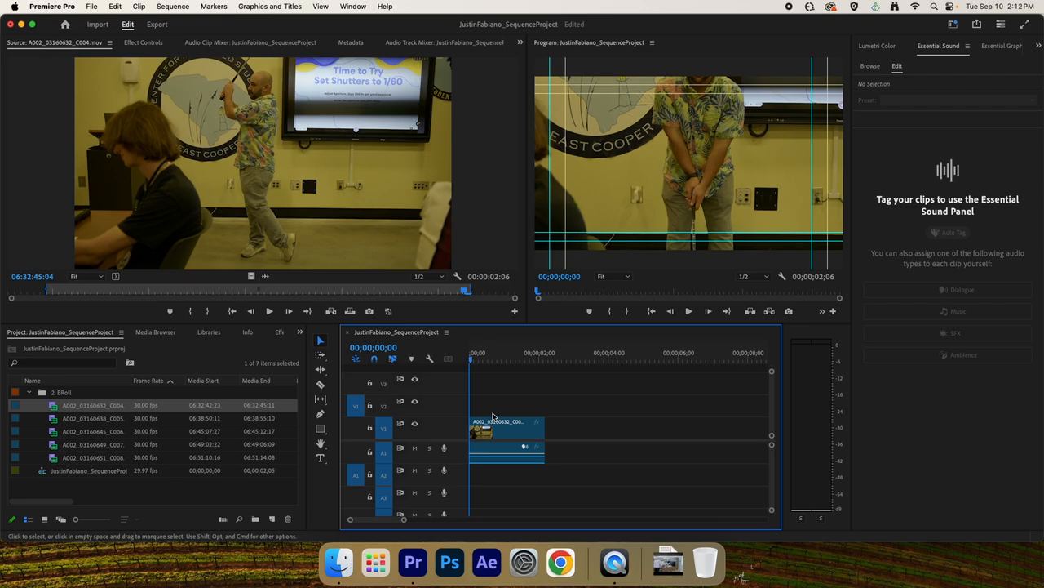
left_click(490, 421)
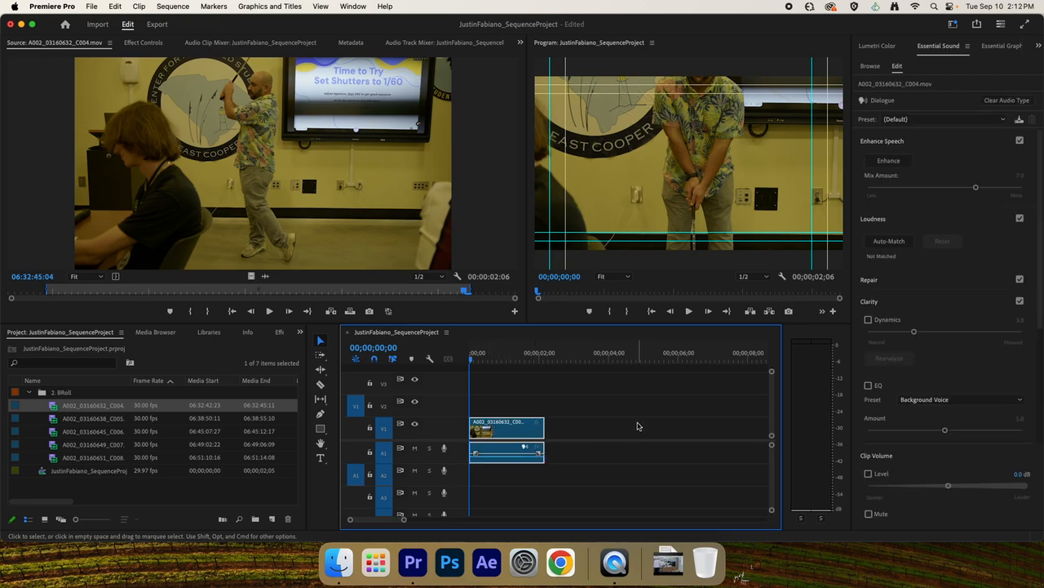
key("minus")
key("equal")
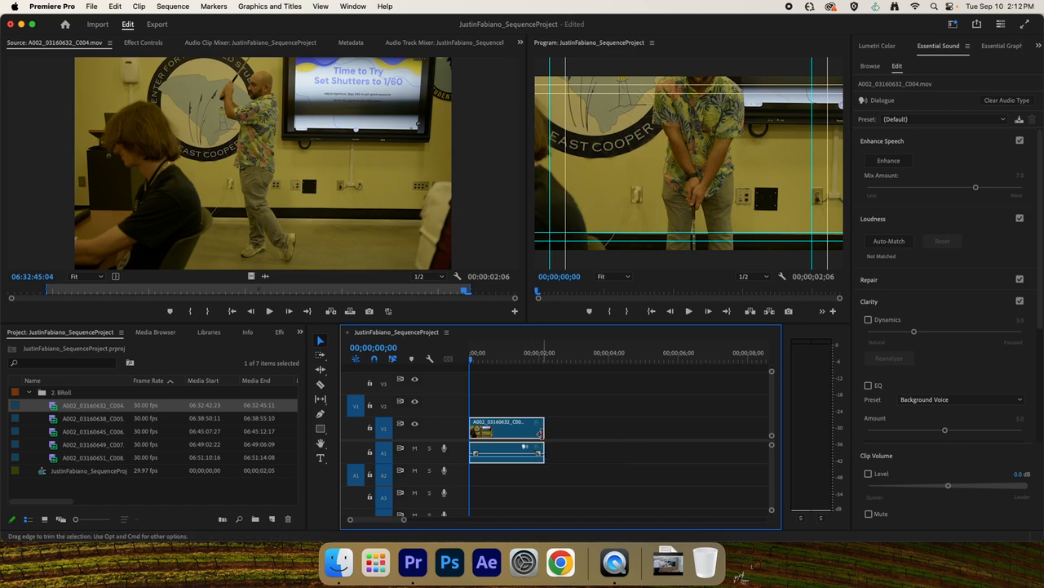
key("minus")
key("equal")
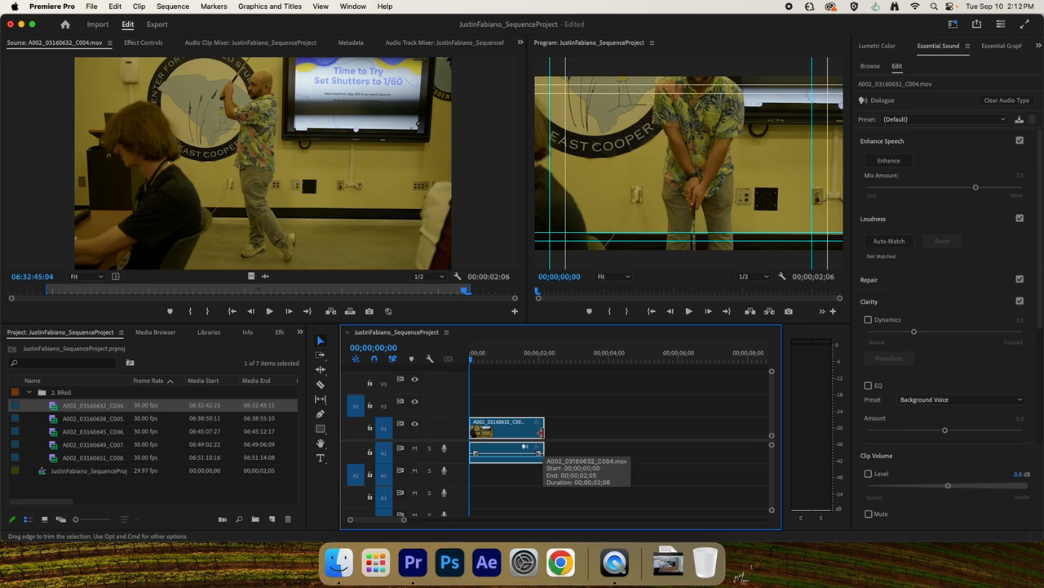
key("minus")
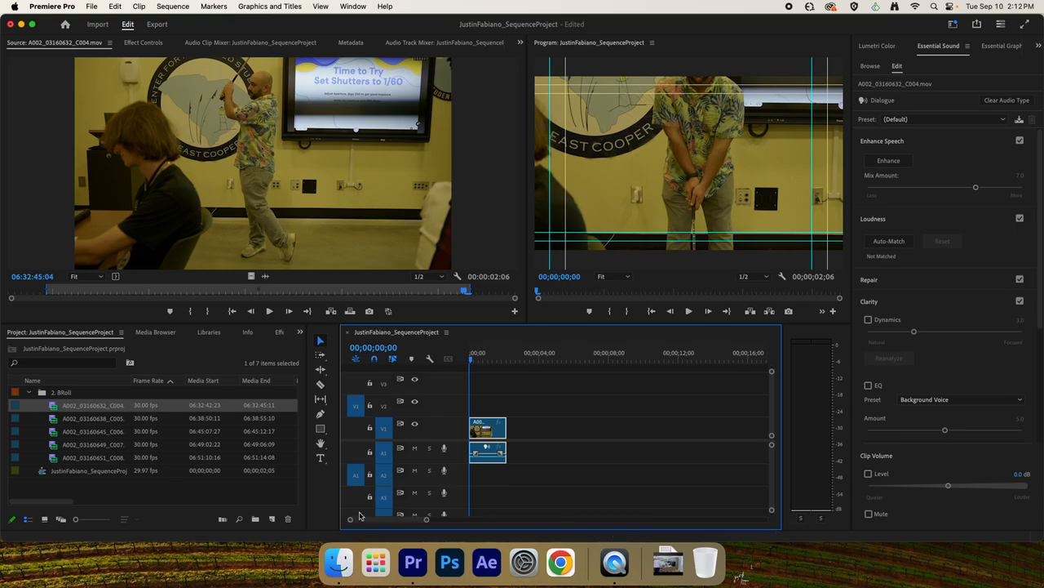
left_click(537, 428)
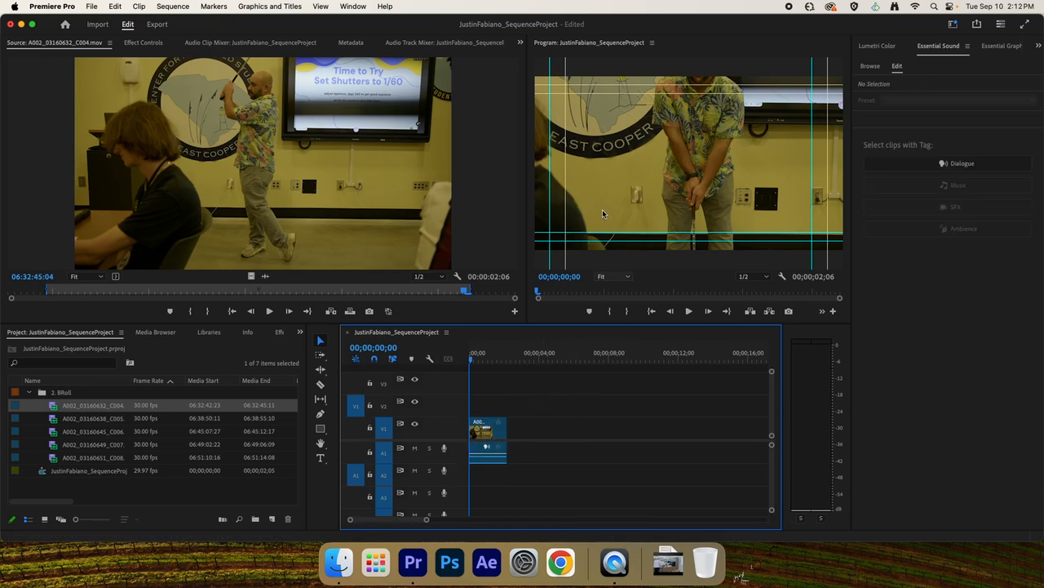
left_click(602, 209)
key("equal")
key("minus")
key("minus")
key("minus")
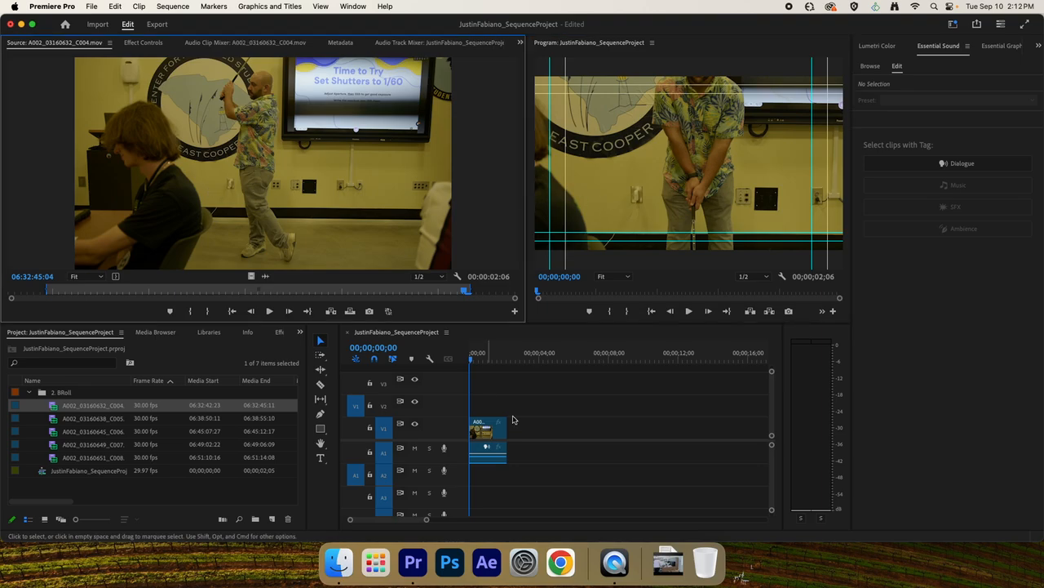
left_click(543, 439)
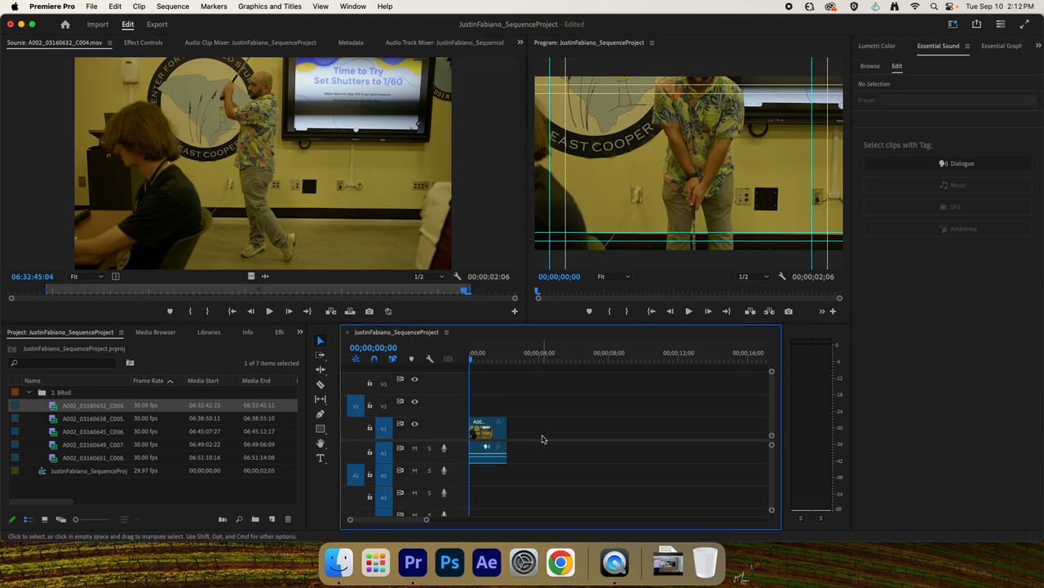
key("equal")
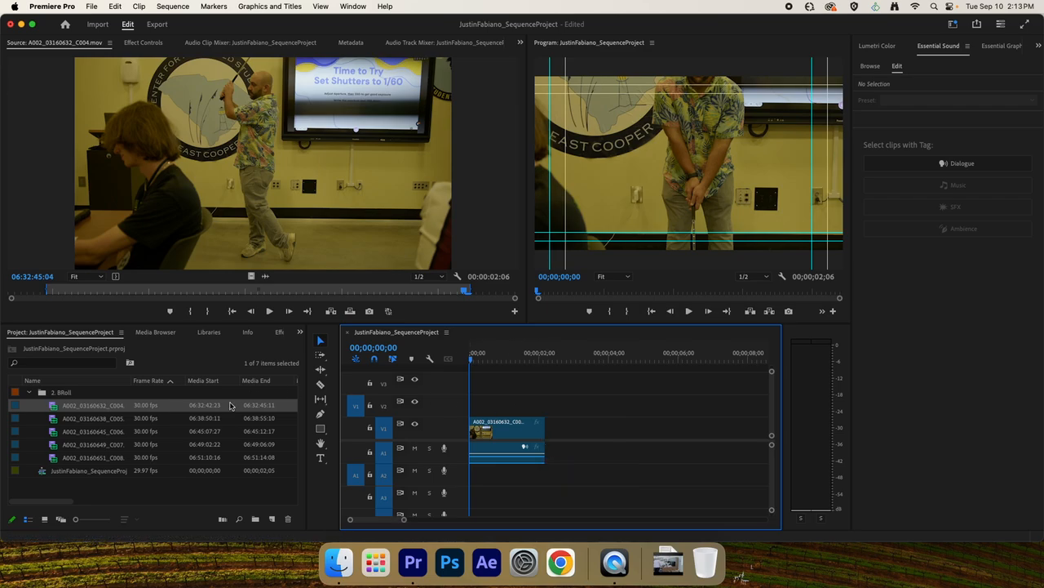
Open clip A002_03160638_C005.mov in the Source Monitor and mark a 00:00:02:08 range ending at 06:38:54:24.
left_click(52, 419)
double_click(52, 422)
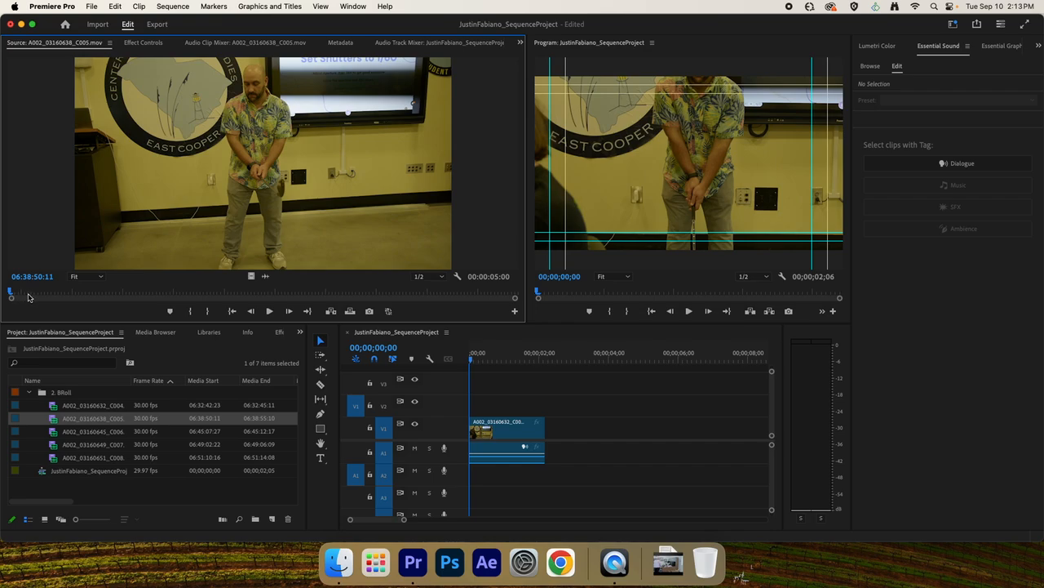
left_click_drag(27, 297, 460, 301)
key("i")
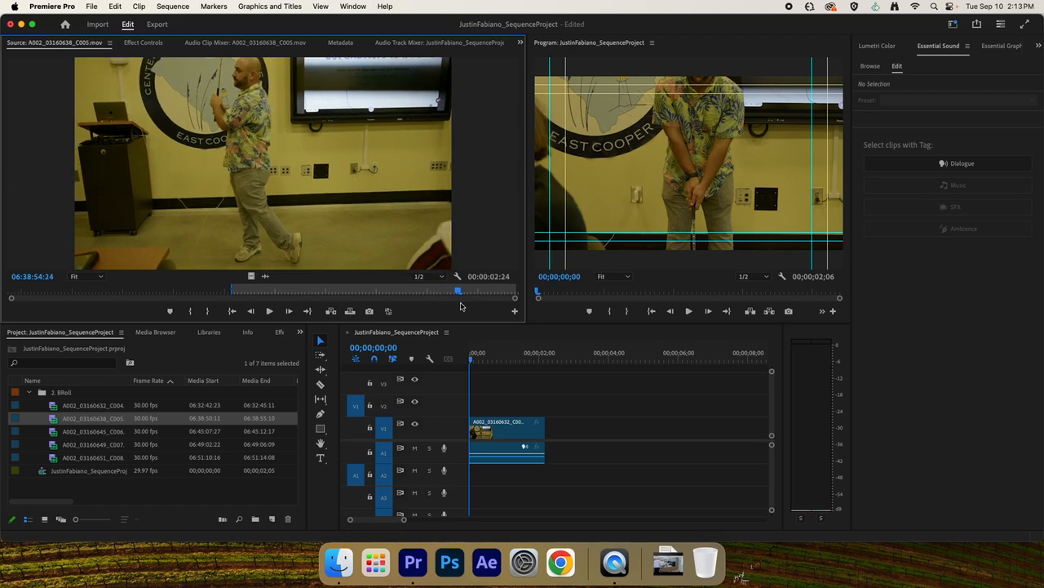
key("o")
Place the marked clip on V1 with a short gap after the first clip, and play the sequence across the gap.
left_click_drag(281, 207, 555, 449)
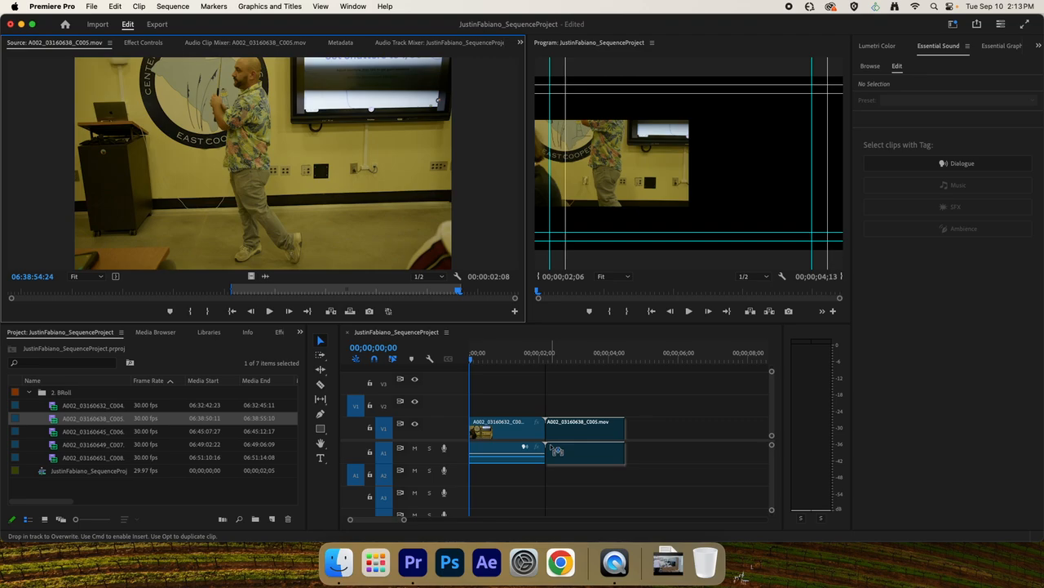
mouse_move(555, 449)
left_mouse_down()
mouse_move(582, 452)
mouse_move(563, 449)
left_mouse_up()
left_click(535, 352)
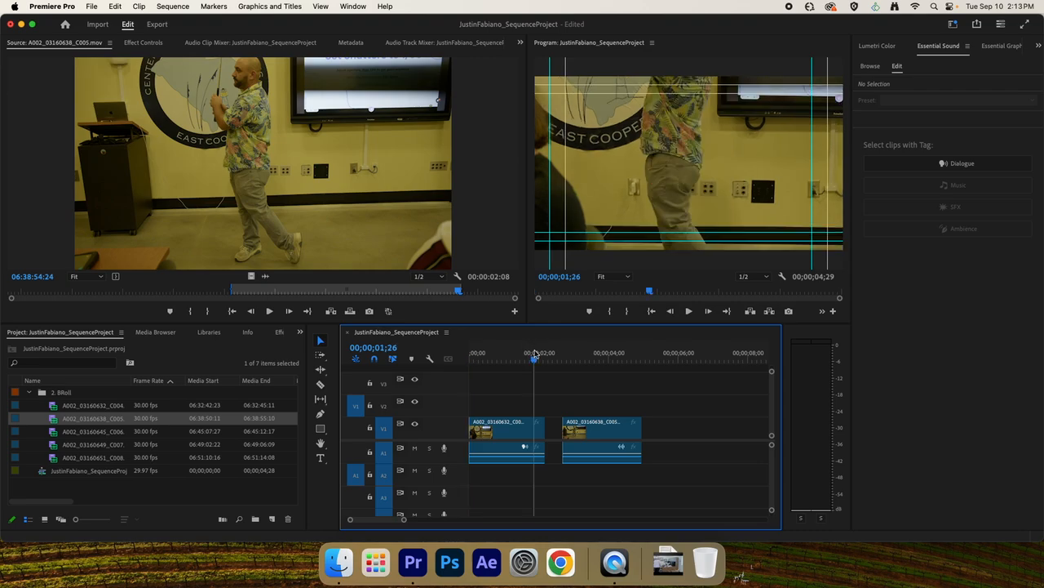
key("space")
key("space")
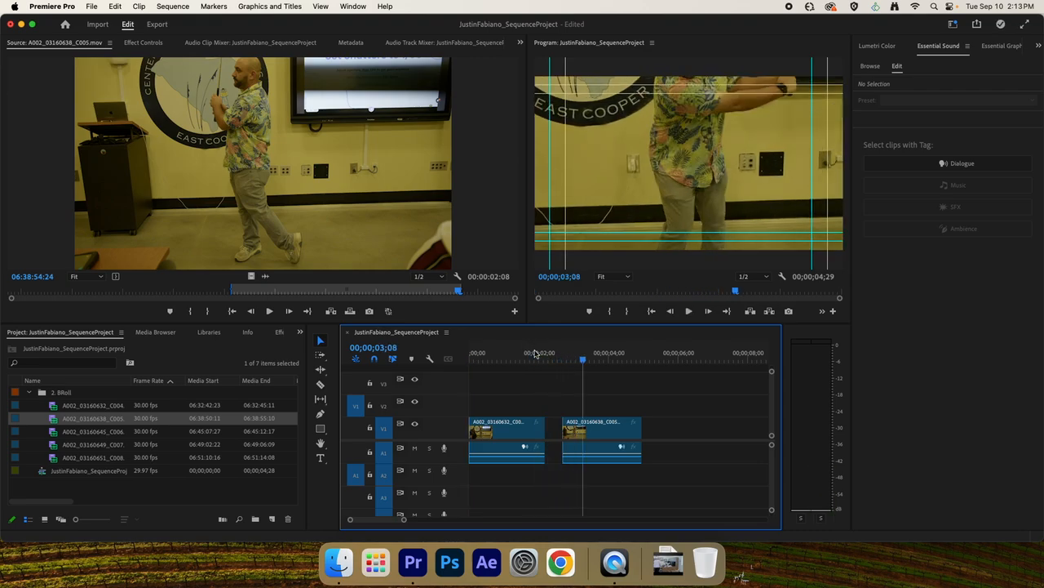
left_click(523, 360)
key("space")
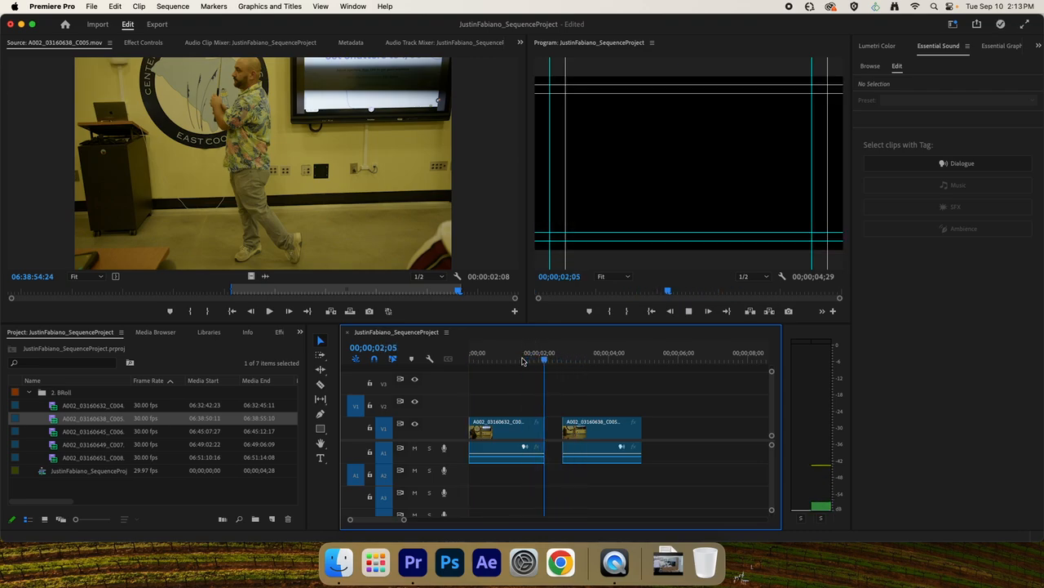
key("space")
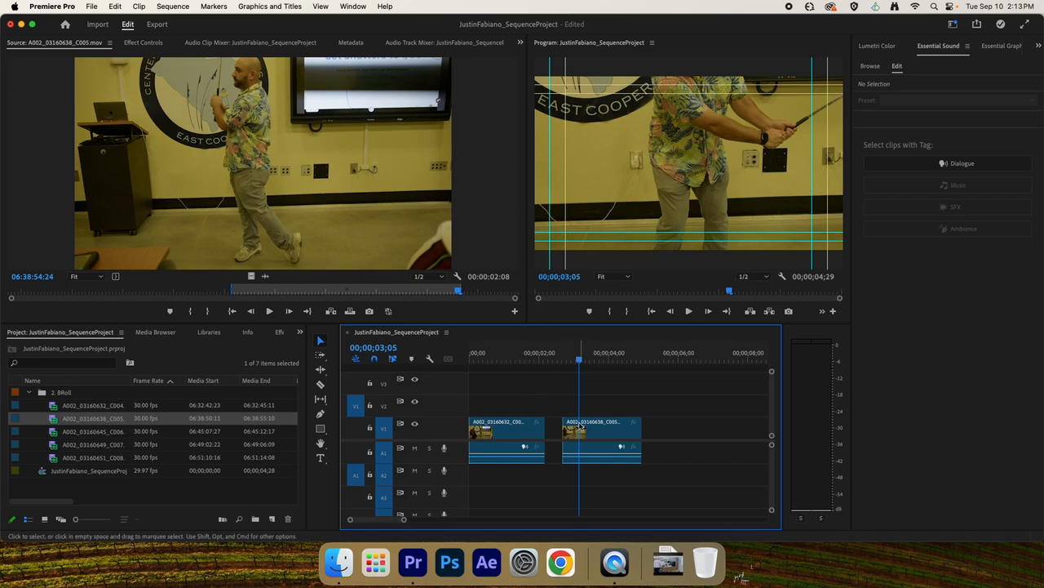
Move the second clip flush against the end of the first clip and play back the cut between them.
left_click(593, 430)
left_click_drag(593, 430, 575, 430)
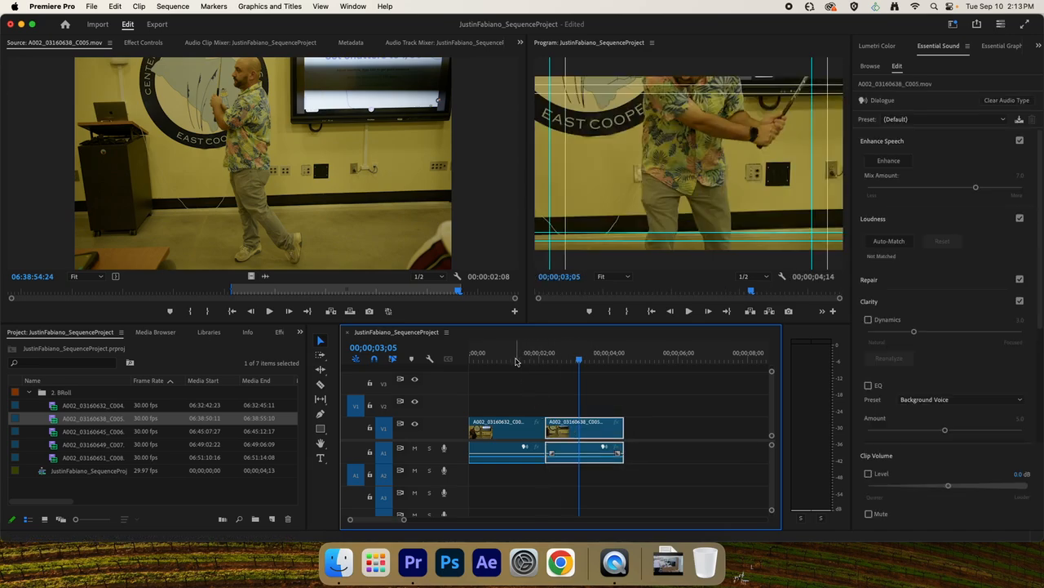
left_click(515, 362)
key("space")
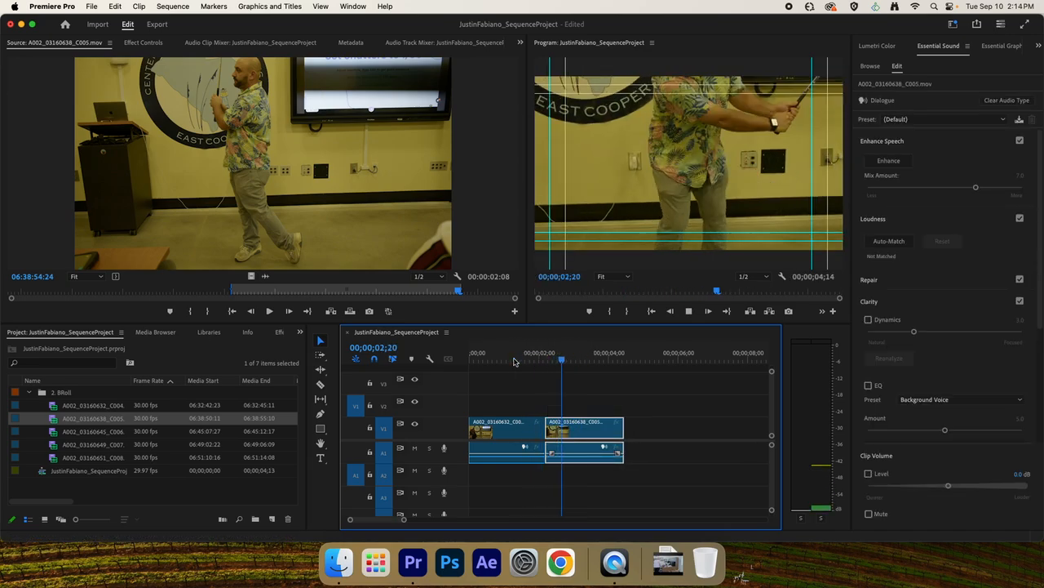
left_click(514, 362)
key("space")
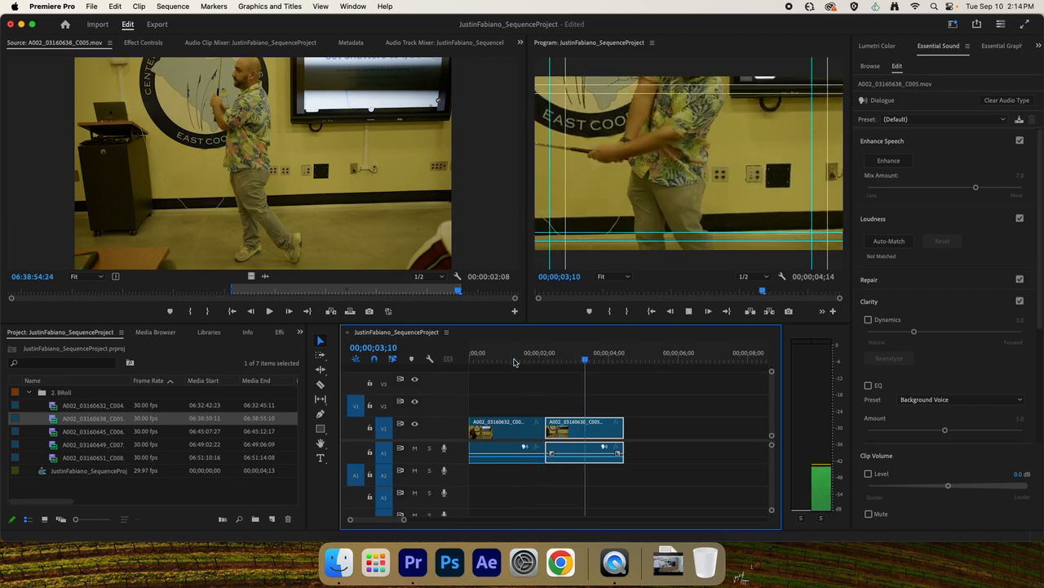
key("space")
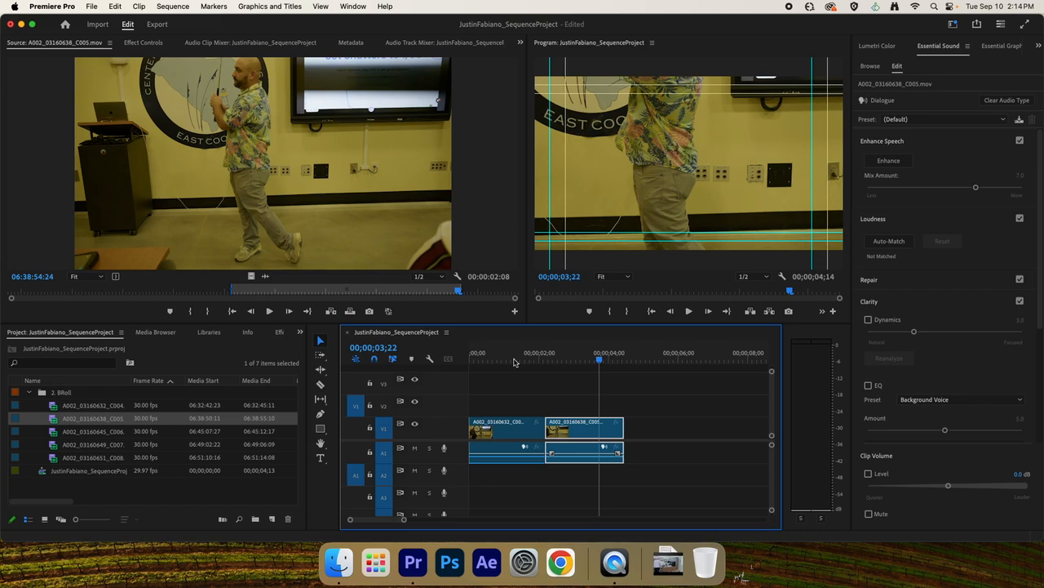
left_click(514, 361)
key("space")
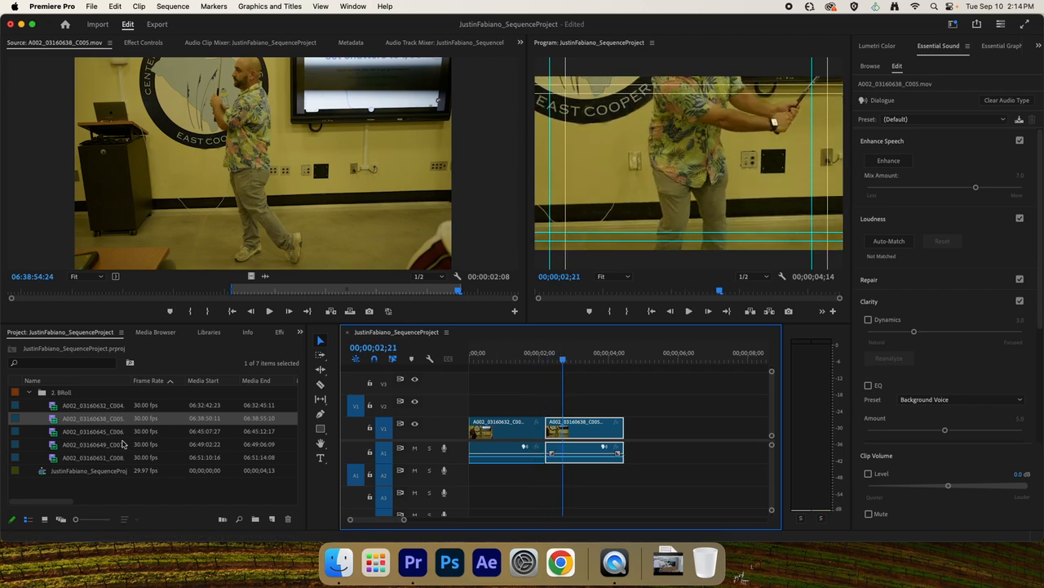
Mark a 00:00:02:20 range ending at 06:45:11:25 in A002_03160645_C006.mov and append it after the second clip on V1.
double_click(52, 432)
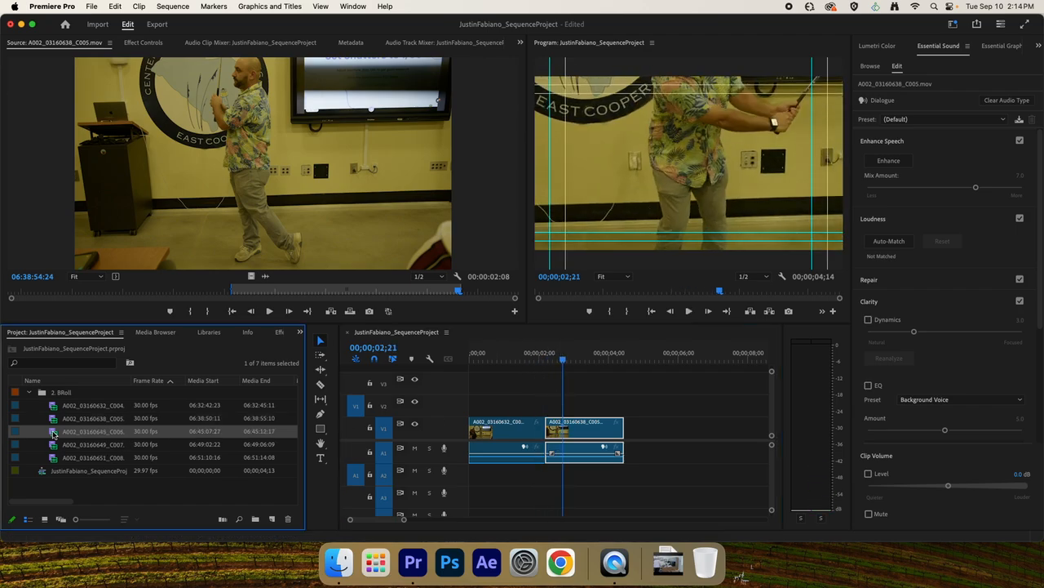
left_click_drag(87, 294, 432, 295)
key("i")
key("o")
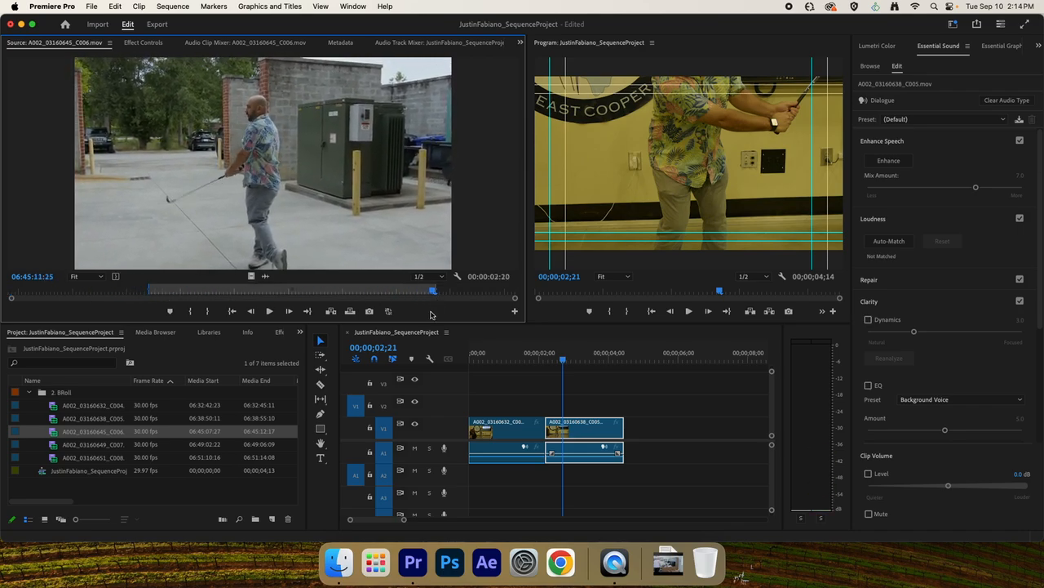
left_click_drag(306, 188, 668, 414)
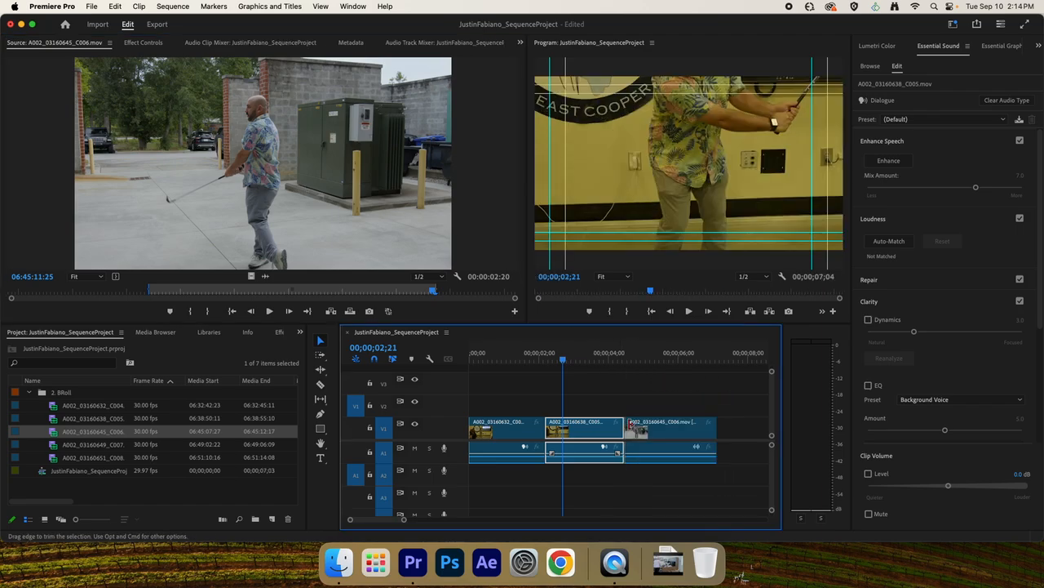
Mark a 00:00:01:29 range ending at 06:49:06:03 in A002_03160649_C007.mov and append it after the third clip on V1.
scroll(657, 408, "down", 5)
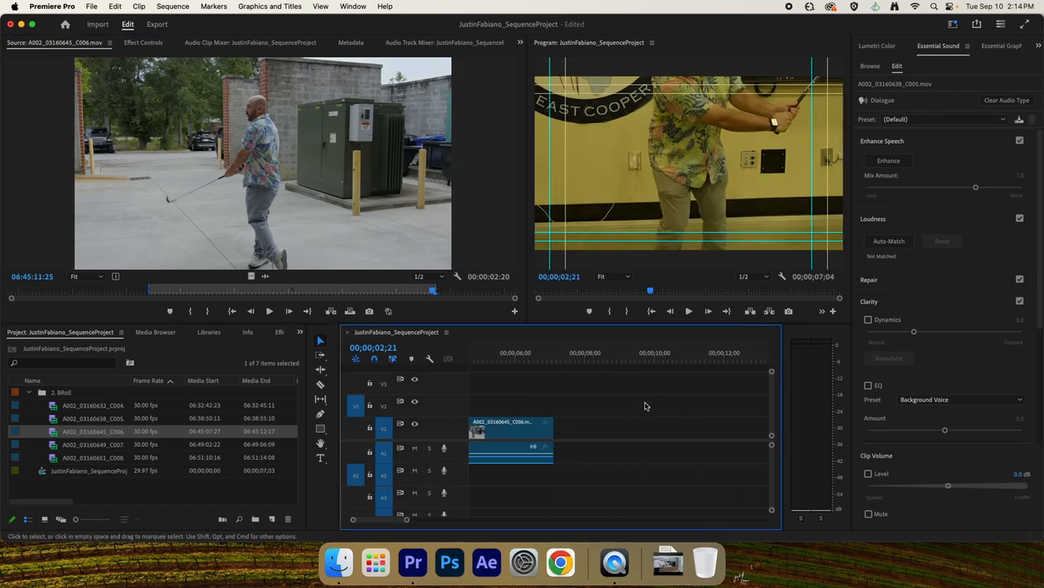
left_click(55, 446)
double_click(55, 446)
key("space")
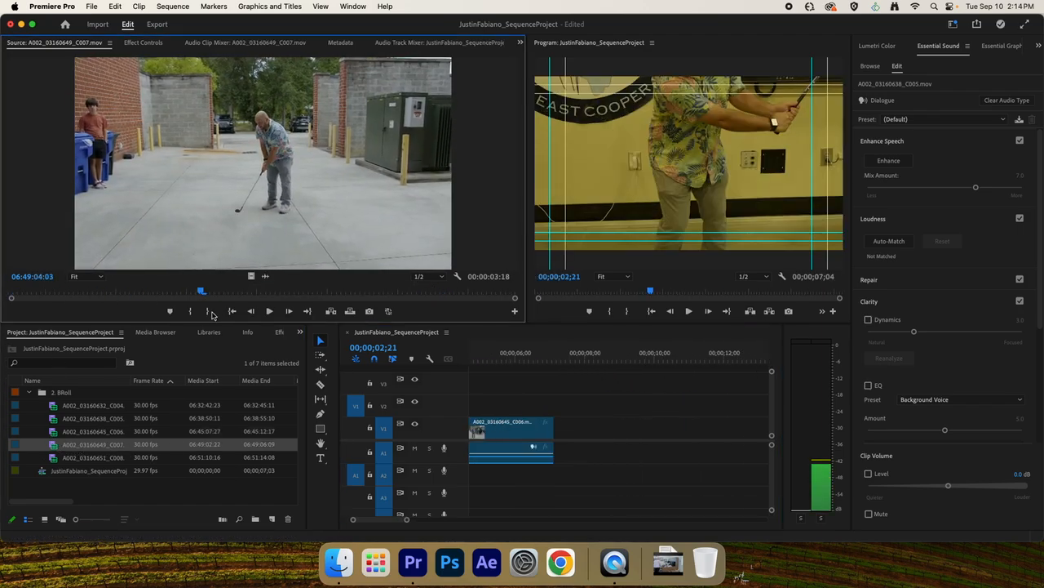
left_click_drag(240, 317, 485, 314)
key("i")
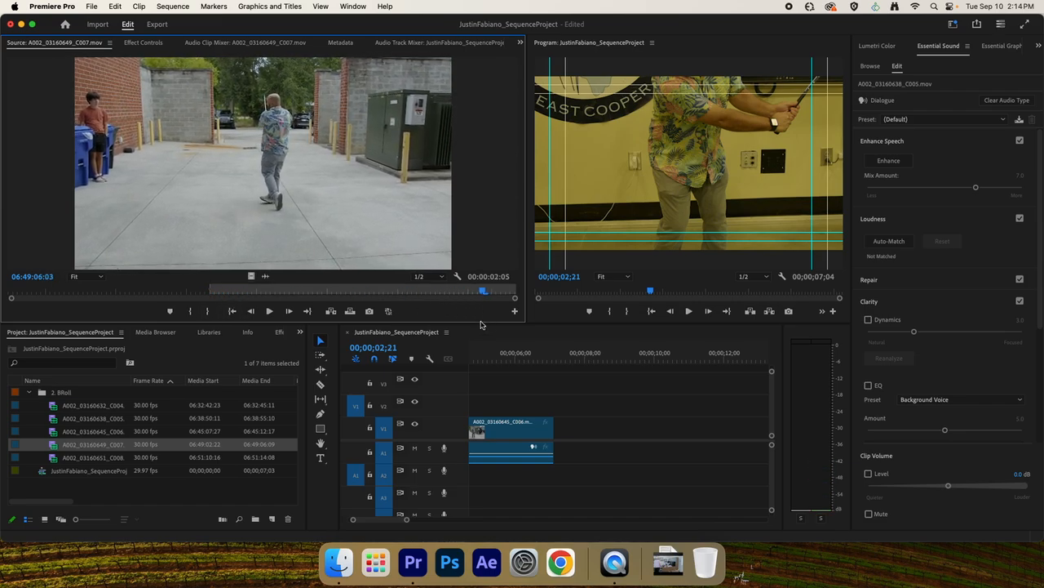
key("o")
left_click_drag(360, 202, 548, 422)
Mark a 00:00:02:05 range ending at 06:51:14:03 in A002_03160651_C008.mov and append it after the fourth clip on V1.
double_click(59, 458)
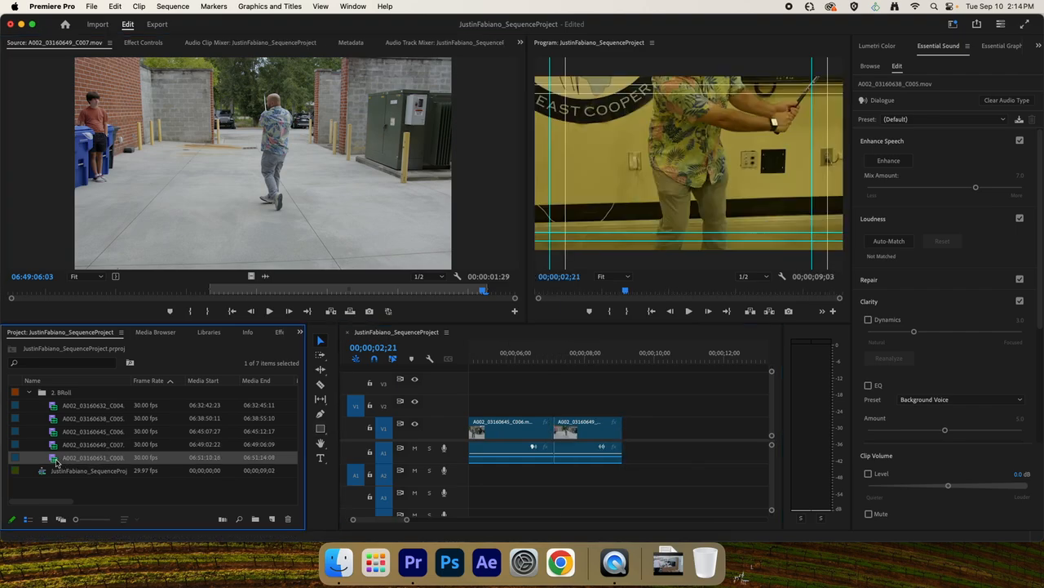
key("space")
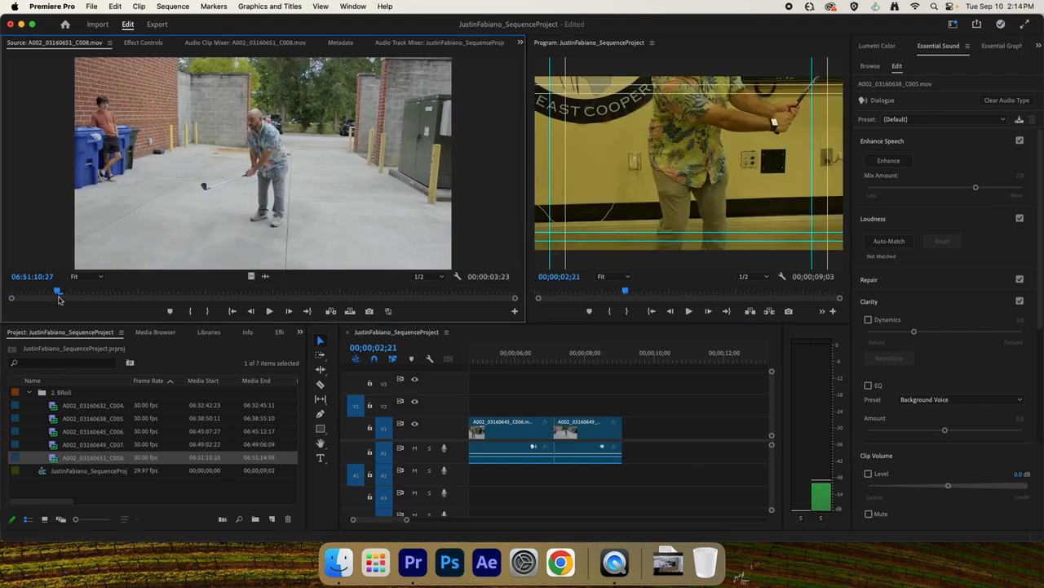
left_click_drag(181, 328, 490, 301)
key("i")
key("o")
left_click_drag(333, 187, 643, 424)
Scrub through the assembled clips, fit them all in the timeline view, and return the playhead to the sequence start.
left_click_drag(642, 352, 375, 356)
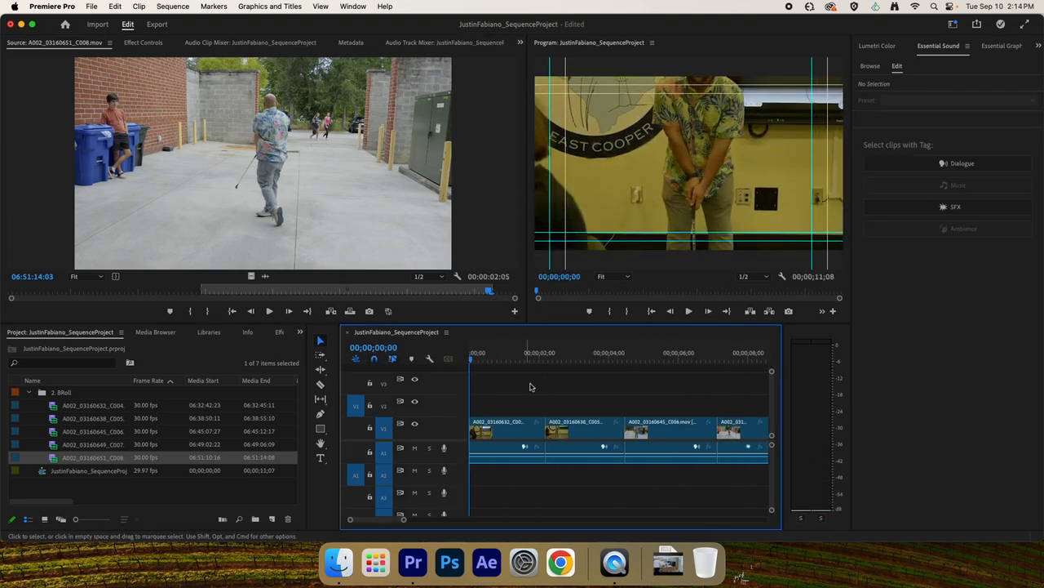
left_click_drag(496, 353, 613, 390)
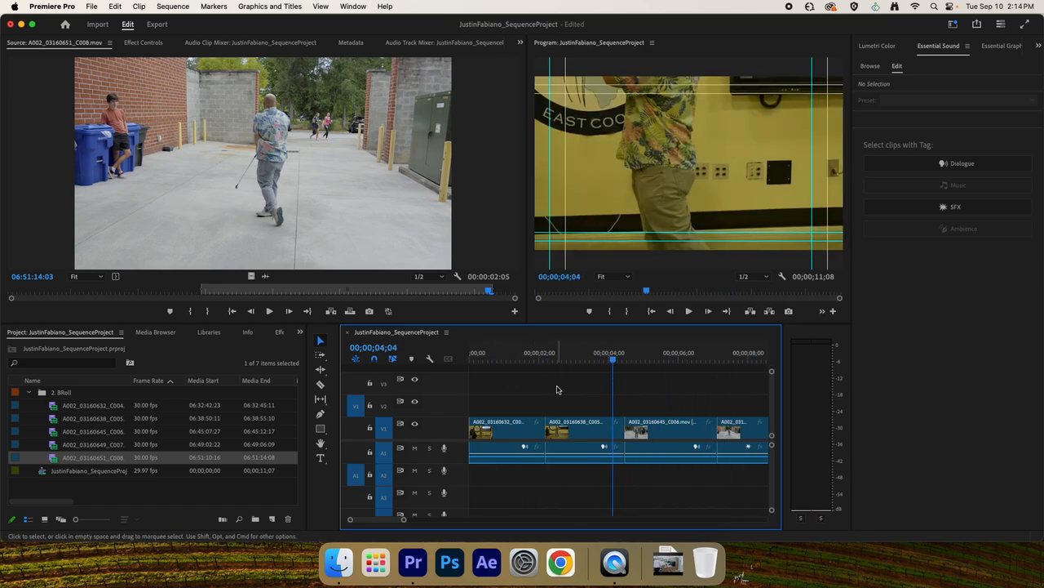
key("minus")
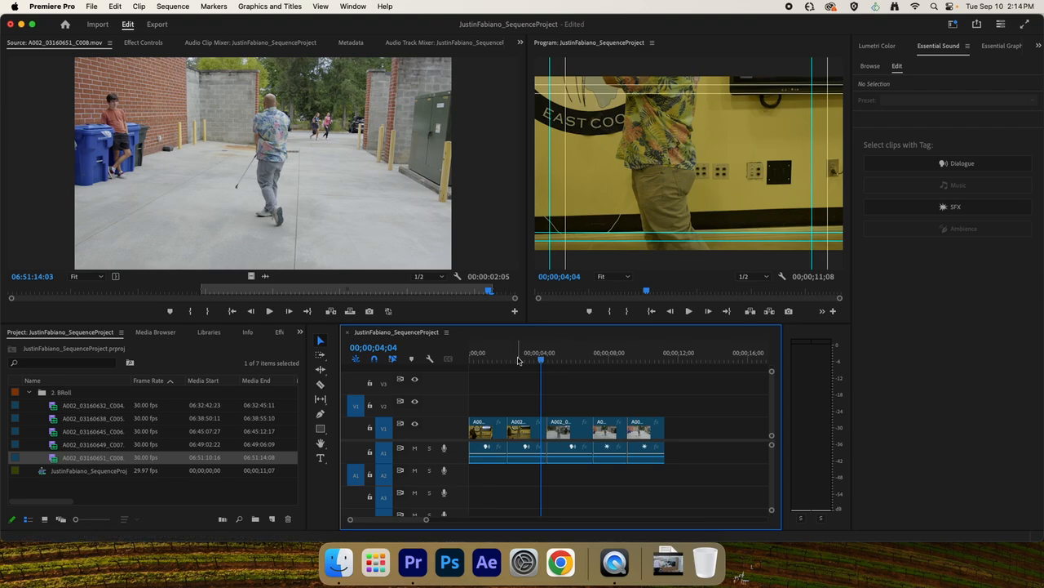
left_click_drag(518, 359, 433, 395)
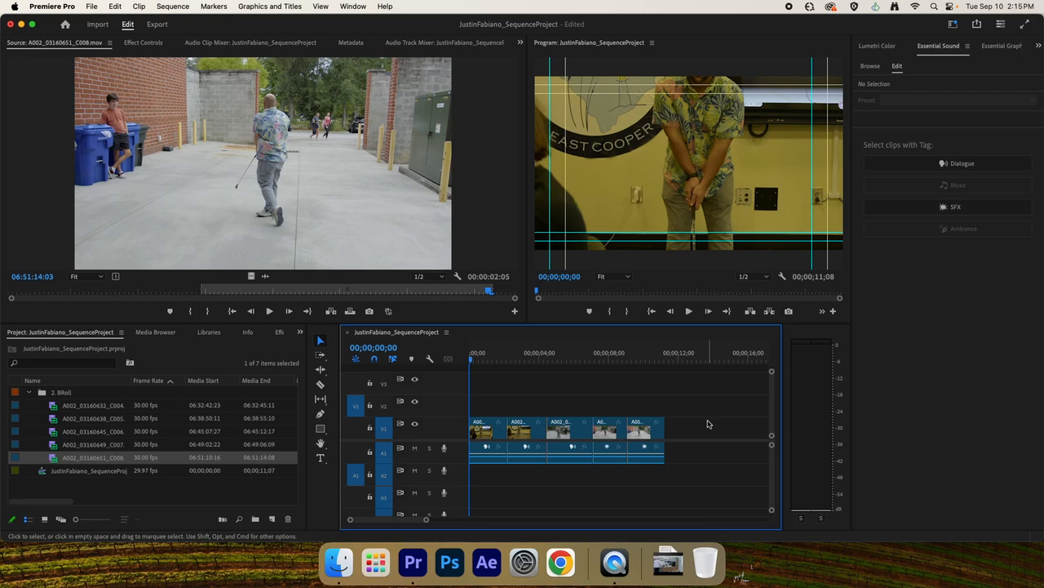
Select all five clips in the sequence and apply Set to Frame Size to them.
left_click_drag(709, 421, 481, 433)
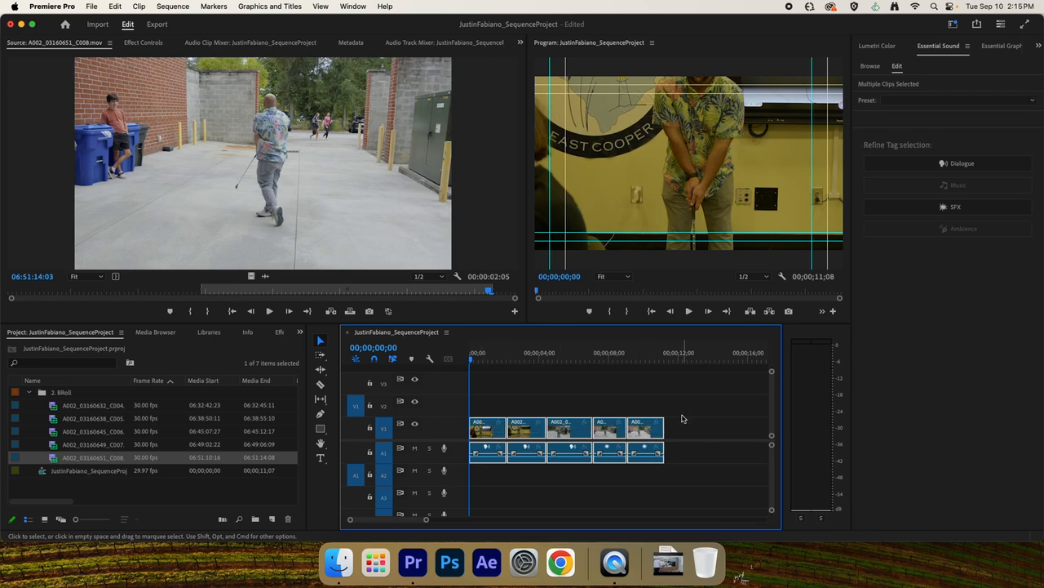
right_click(571, 427)
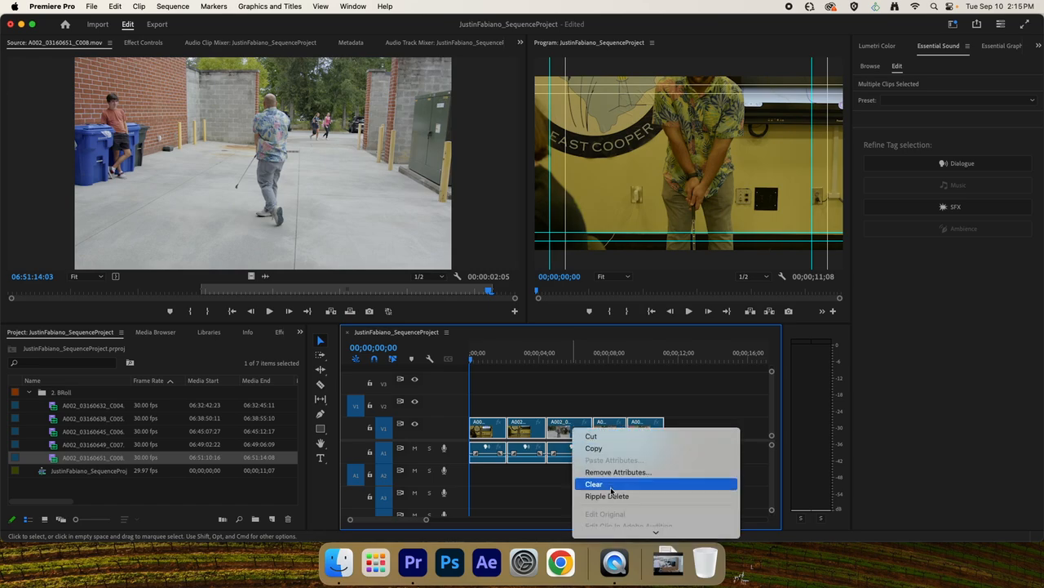
mouse_move(628, 535)
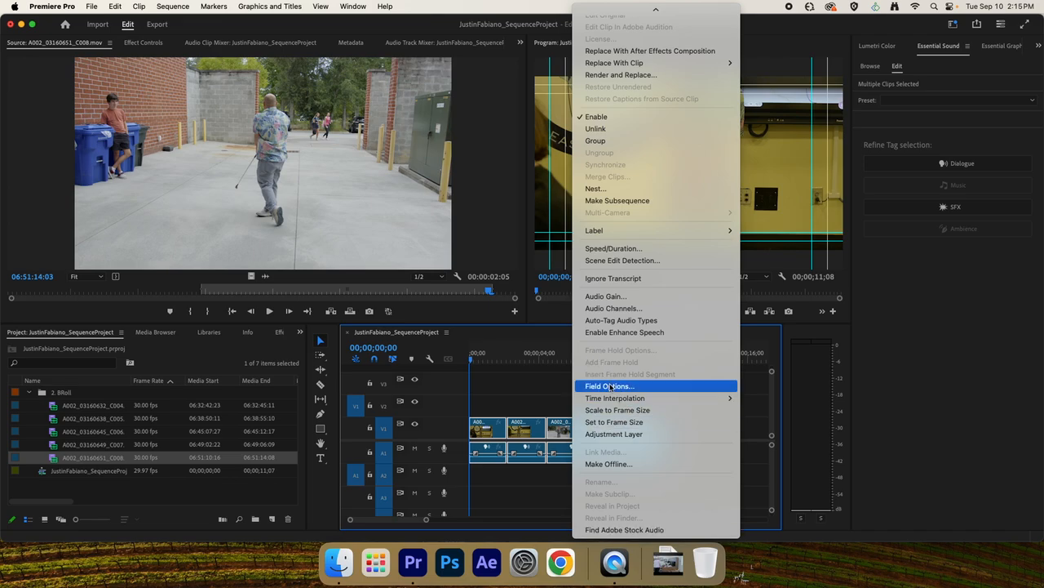
left_click(620, 421)
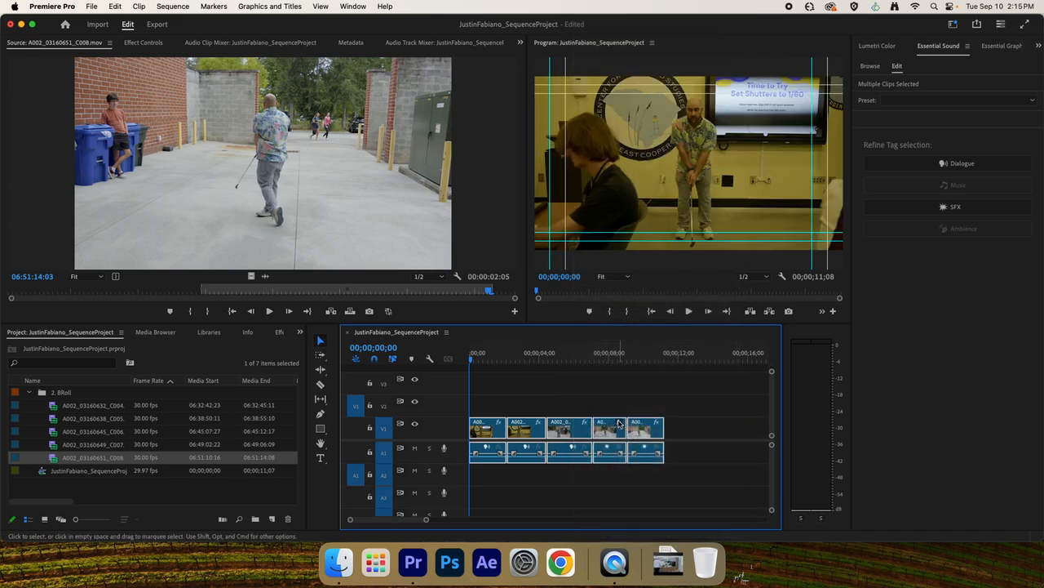
Scrub through the first two clips to check their framing in the Program Monitor.
left_click(480, 359)
mouse_move(479, 359)
left_mouse_down()
mouse_move(657, 368)
mouse_move(471, 371)
mouse_move(481, 371)
left_mouse_up()
left_click(529, 377)
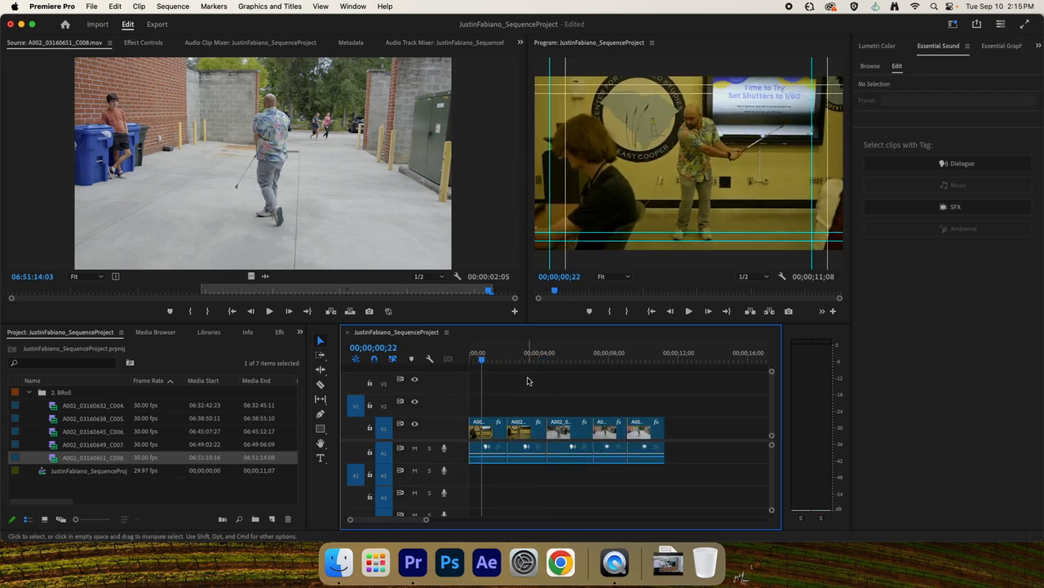
left_click(528, 360)
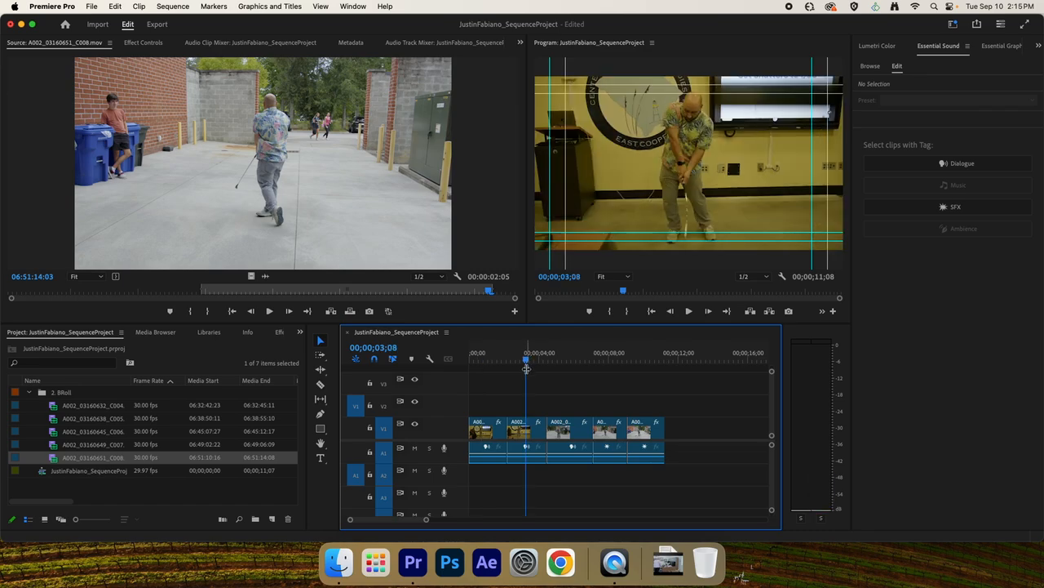
left_click(488, 361)
left_click_drag(488, 362, 514, 361)
Set the second clip's Motion scale to 100 and its vertical position to 1006.
double_click(532, 430)
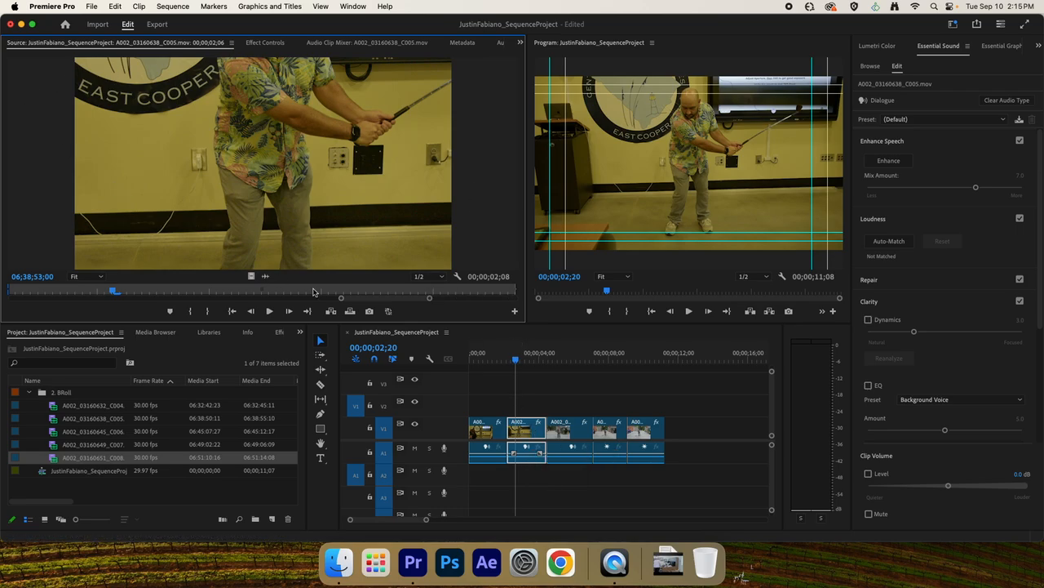
left_click(265, 43)
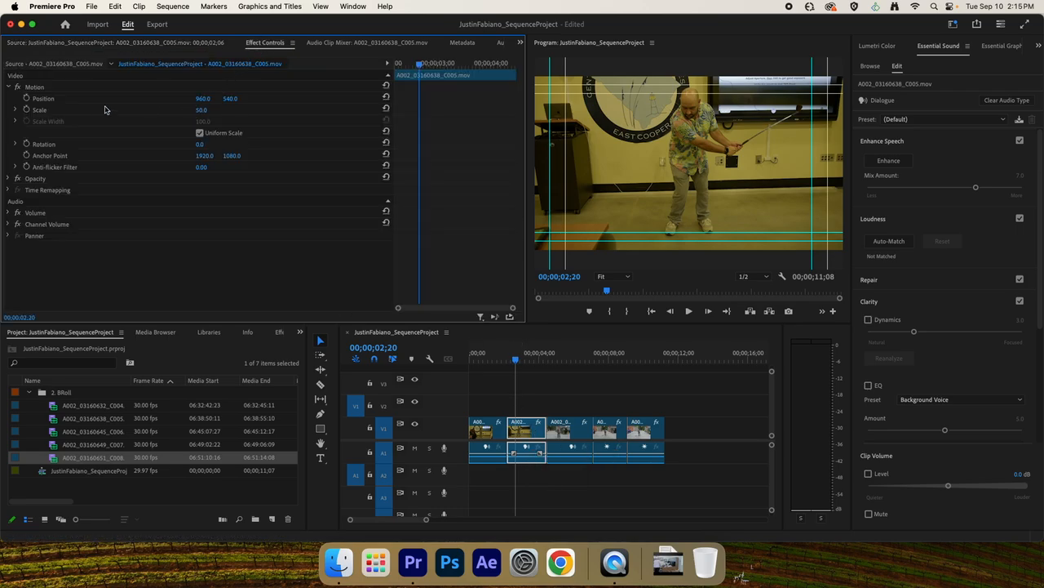
left_click(202, 109)
type("100")
key("Return")
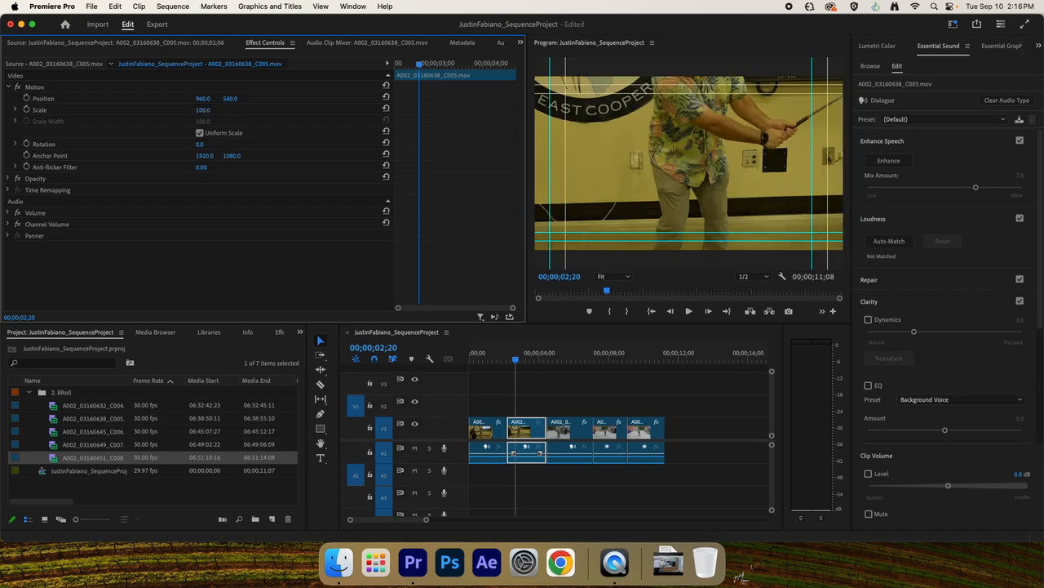
left_click_drag(231, 98, 278, 192)
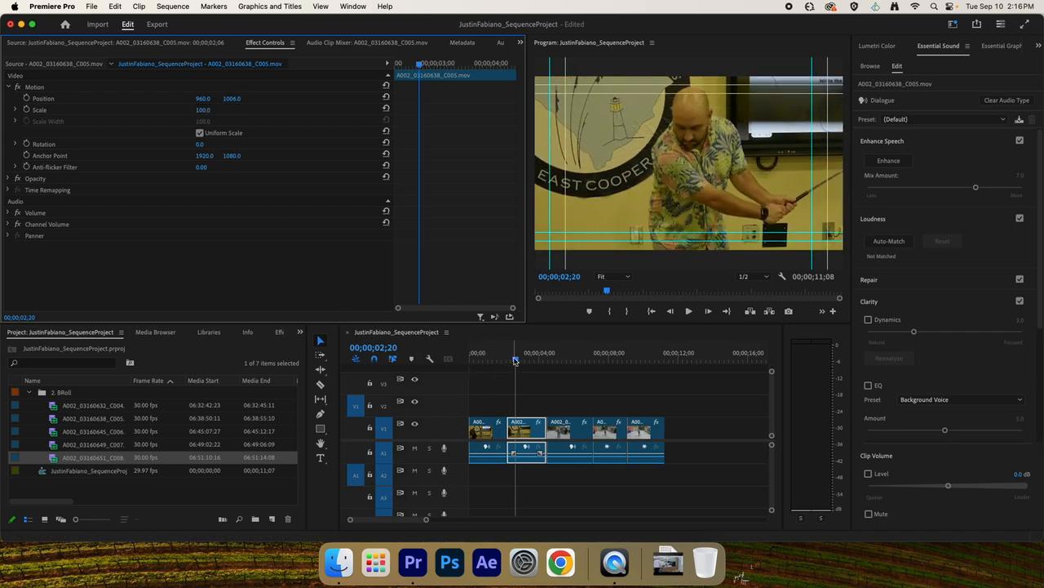
Set the second clip's Motion scale to 50 and its vertical position to 541.
left_click_drag(516, 360, 512, 385)
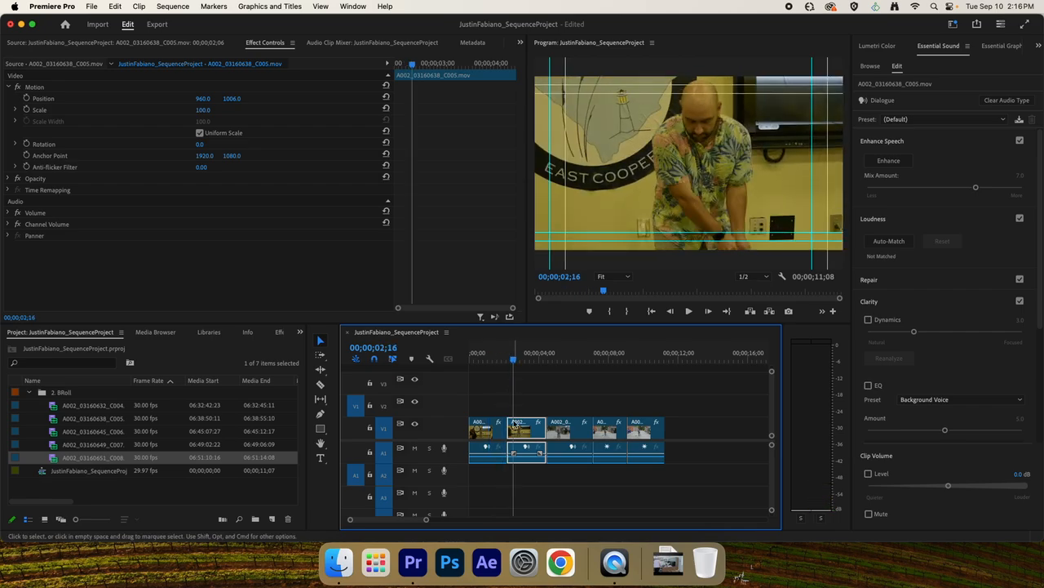
left_click(204, 111)
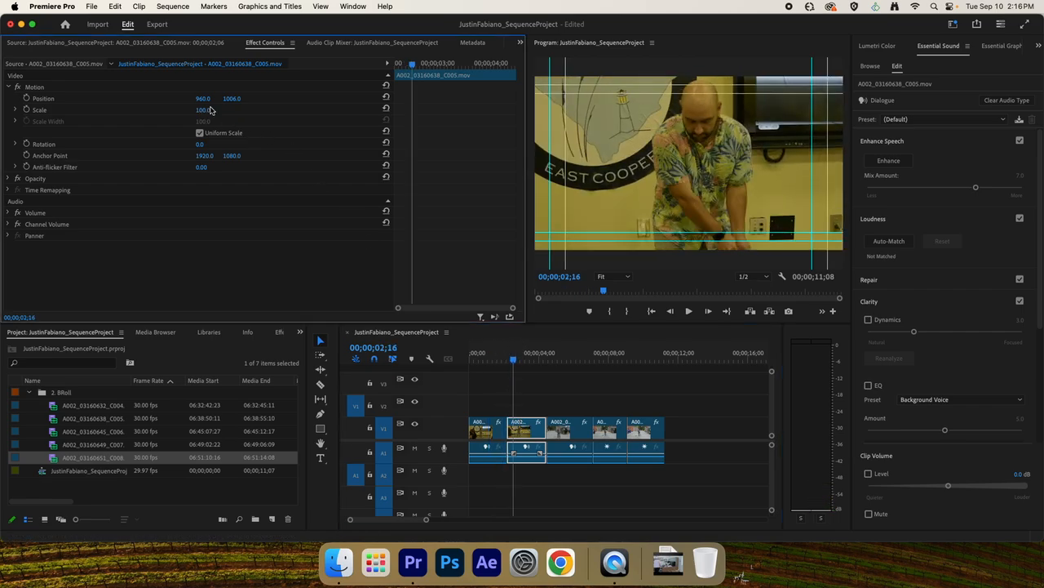
type("50")
key("Return")
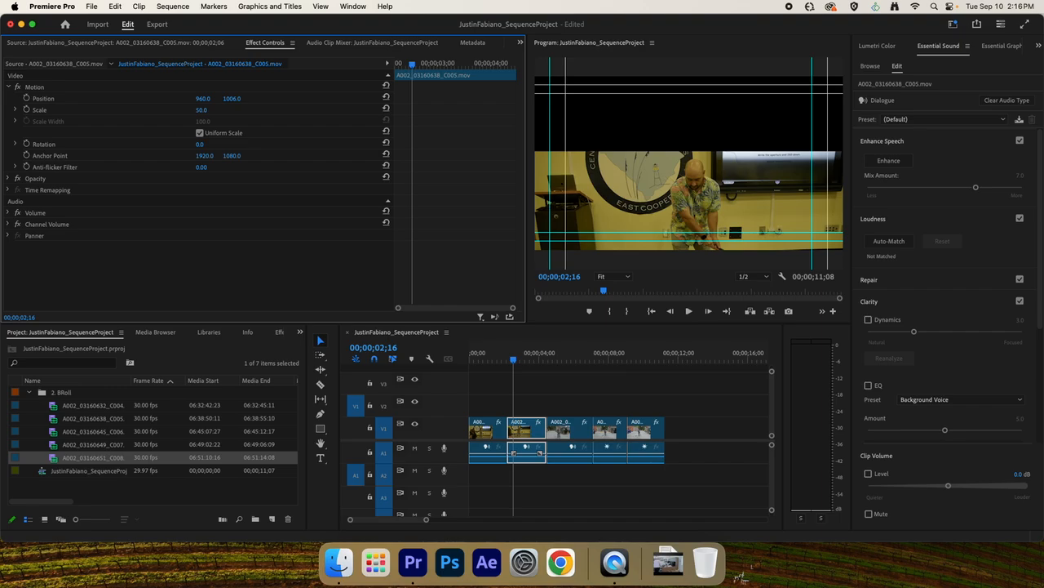
left_click_drag(229, 100, 1, 100)
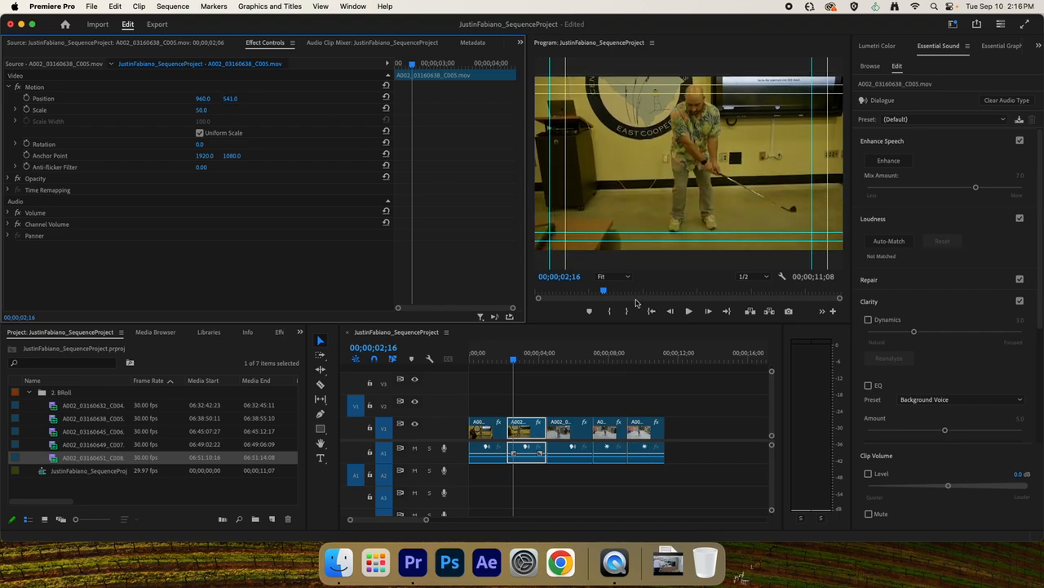
Scrub across the first two clips and view the second clip's Motion settings.
left_click(538, 384)
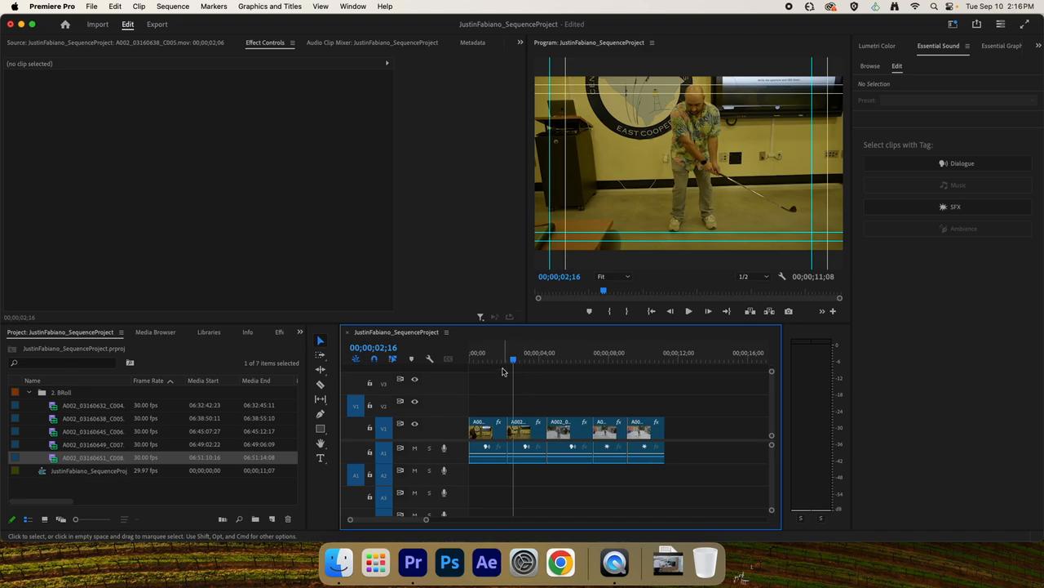
left_click_drag(485, 360, 525, 360)
double_click(526, 429)
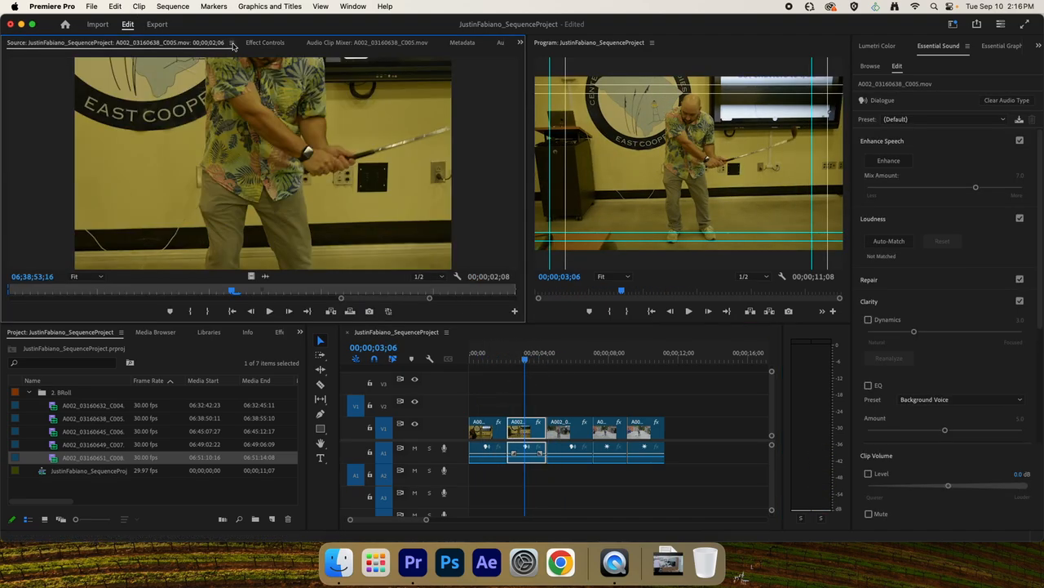
left_click(264, 42)
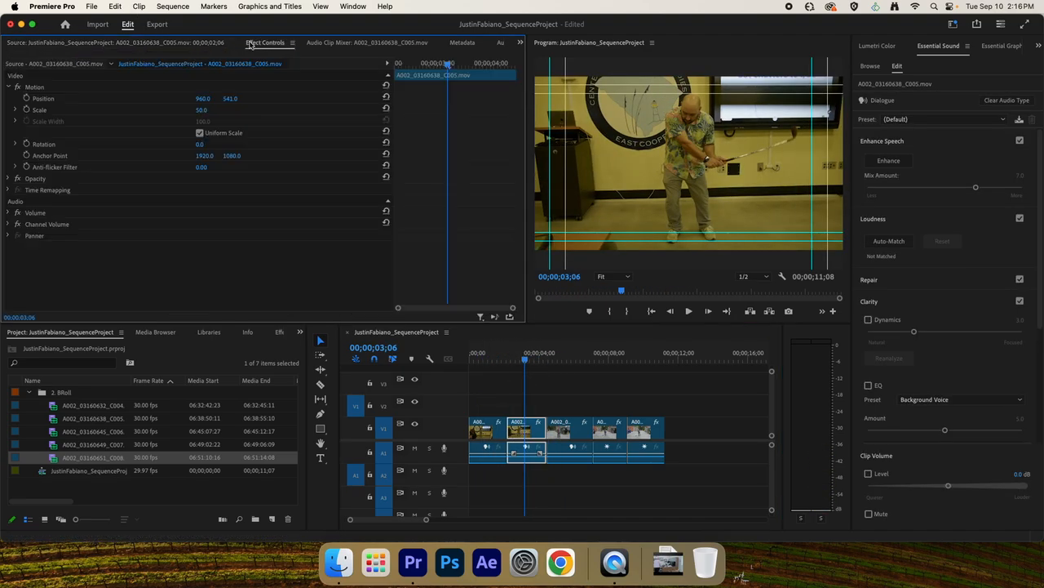
Apply Set to Frame Size to all five clips again and return the playhead to the sequence start.
left_click(504, 399)
left_click_drag(692, 430, 470, 410)
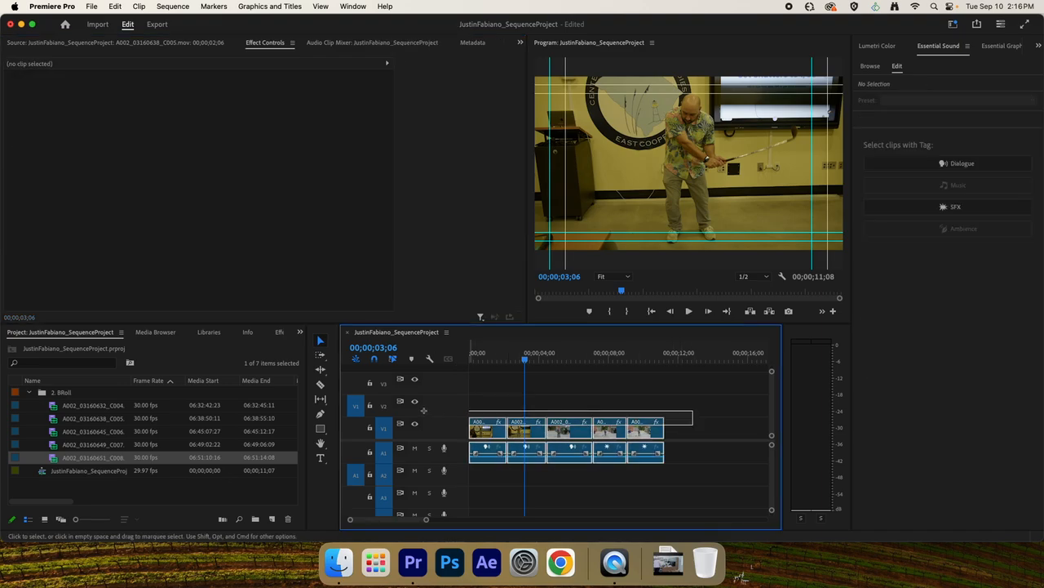
right_click(514, 426)
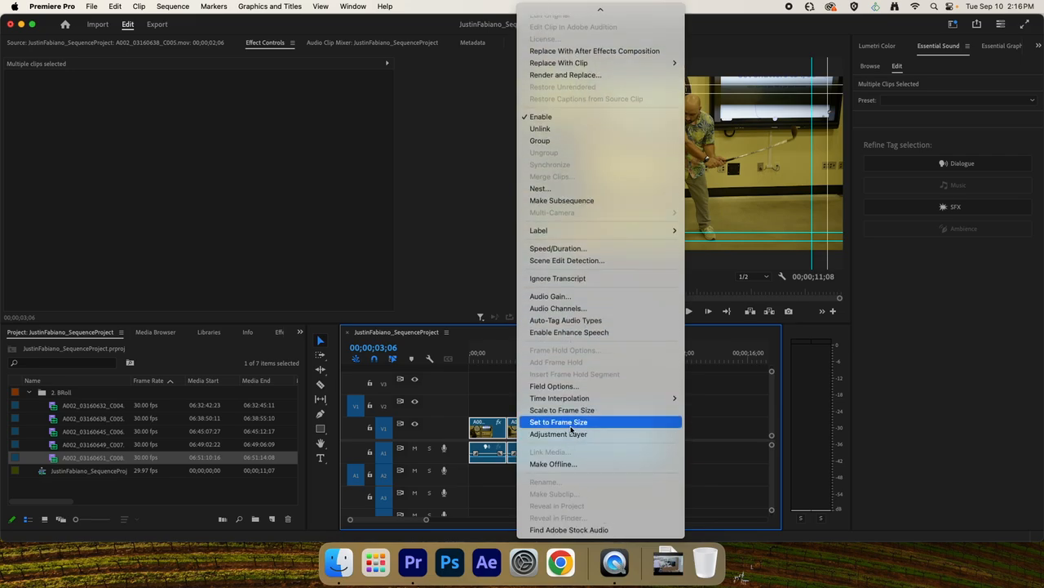
left_click(571, 422)
left_click(585, 396)
left_click(665, 362)
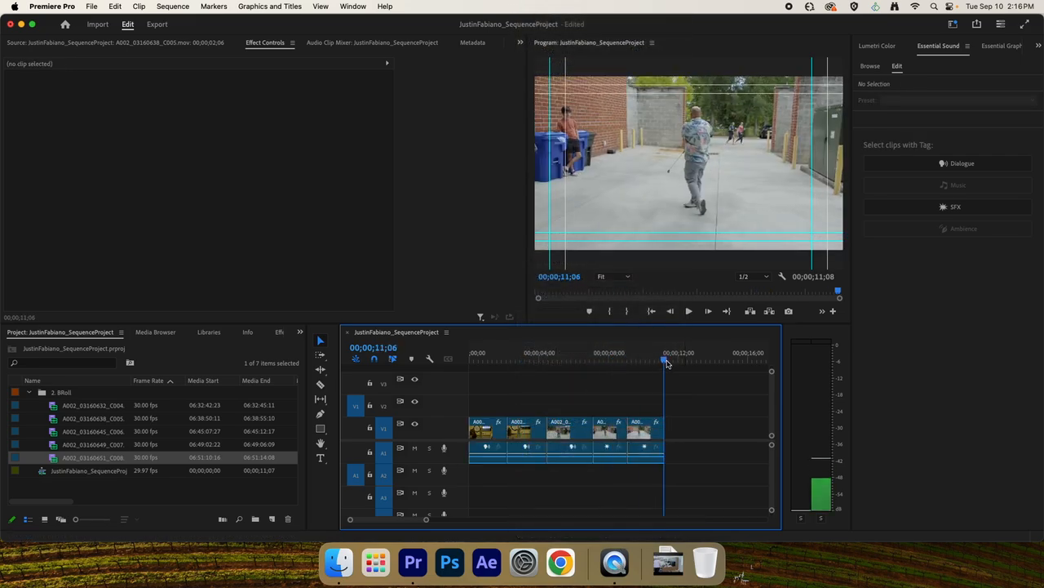
left_click_drag(666, 364, 477, 374)
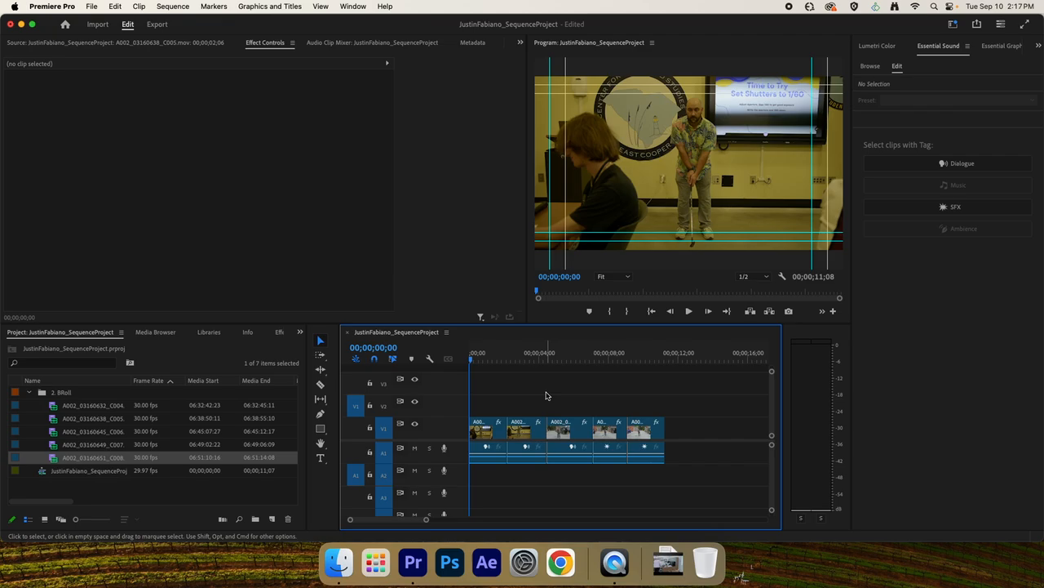
Examine the output file name in the sequence's export settings and return to the editing workspace.
key("super+m")
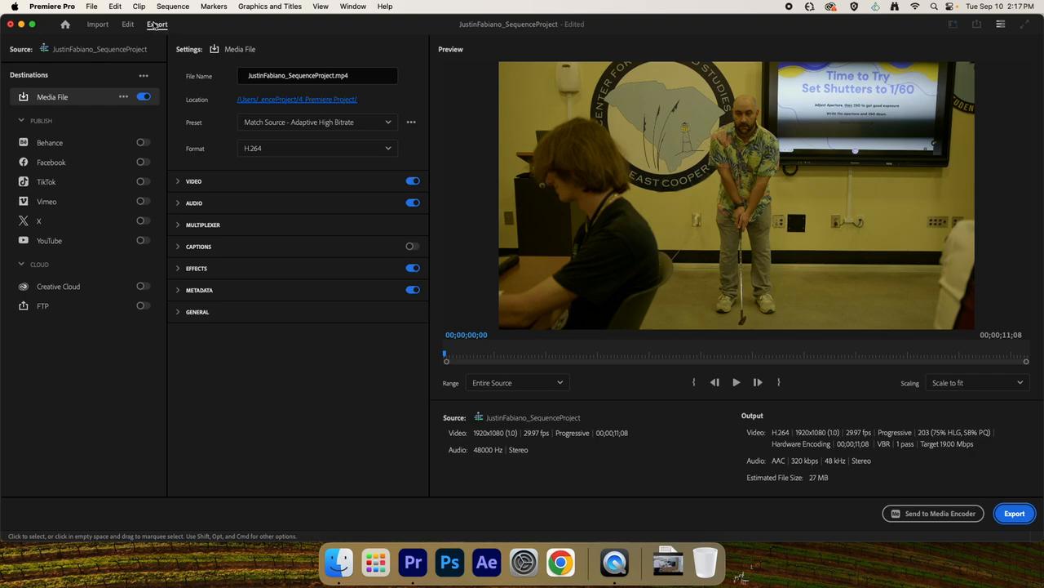
mouse_move(358, 79)
left_mouse_down()
mouse_move(215, 69)
mouse_move(349, 78)
left_mouse_up()
double_click(348, 79)
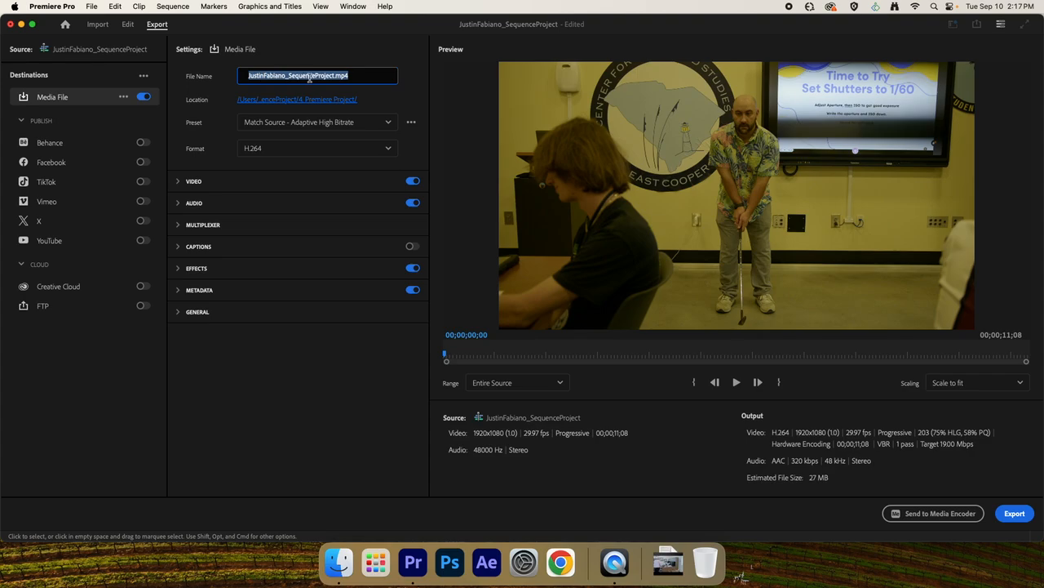
left_click(130, 27)
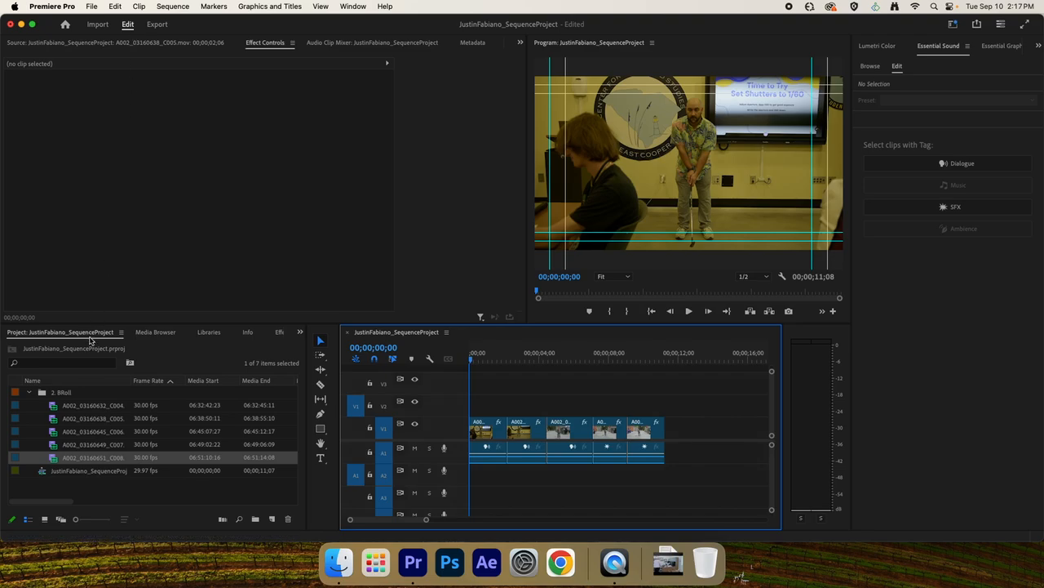
left_click(91, 473)
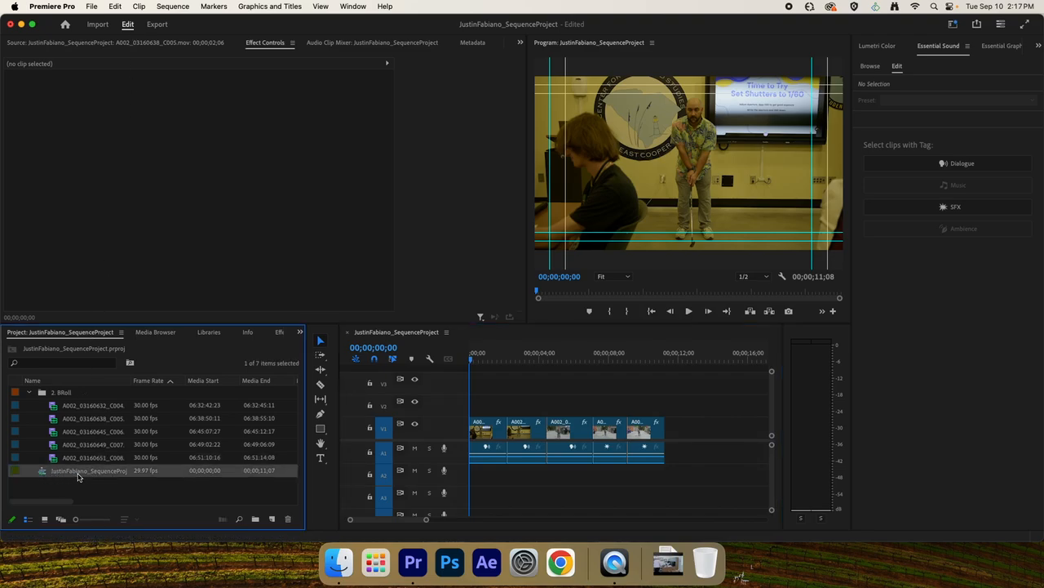
right_click(83, 489)
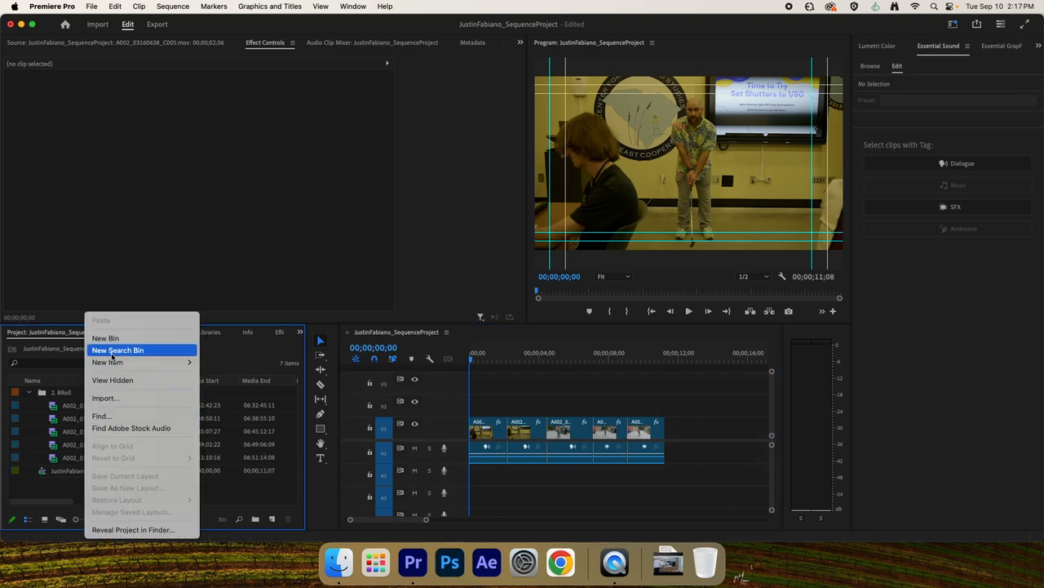
mouse_move(116, 362)
left_click(222, 362)
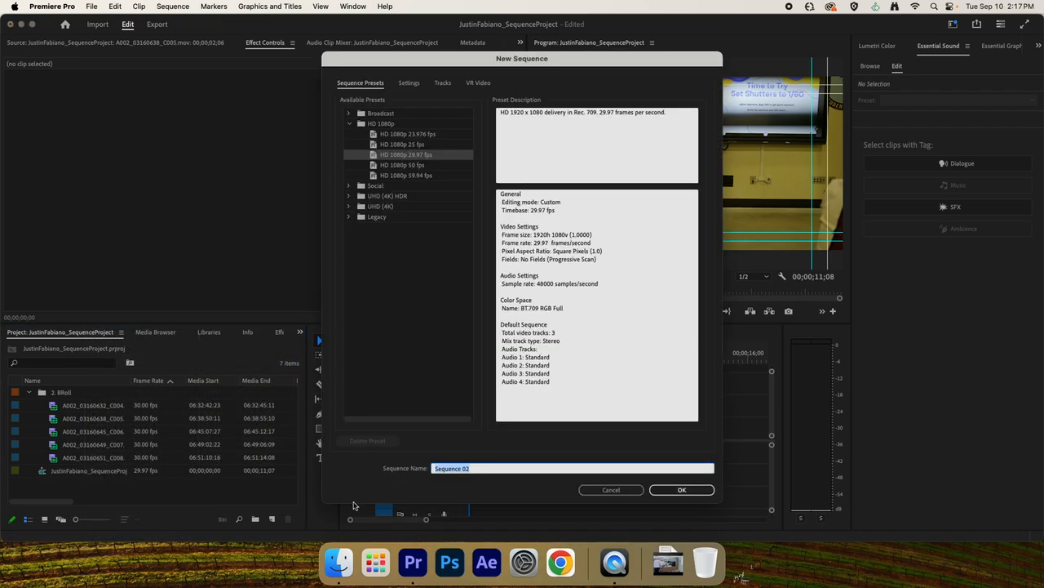
left_click(611, 490)
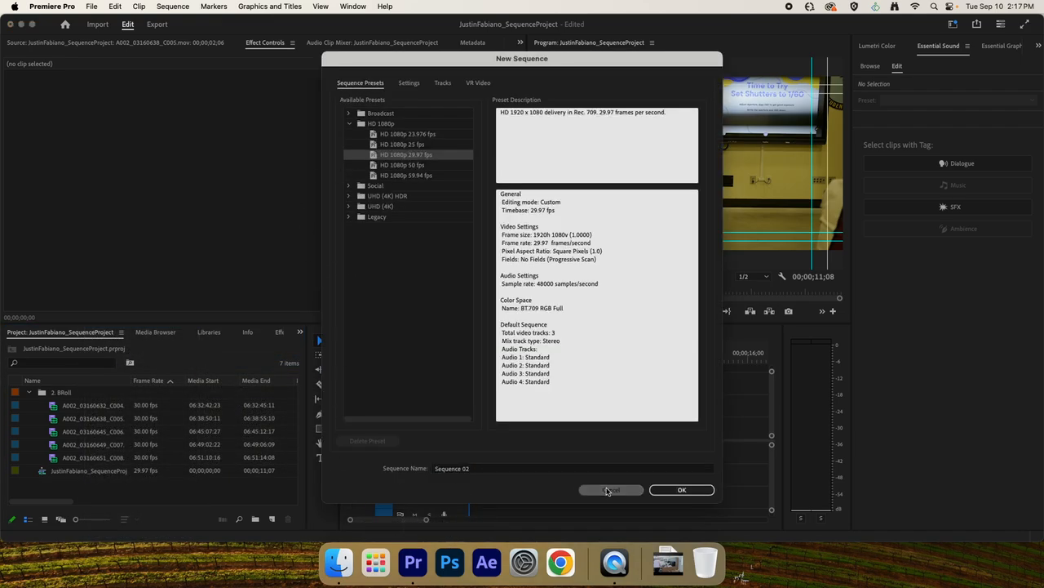
Set the sequence's export location to the 5. Exports folder inside the project folder on the Desktop and export it as H.264.
left_click(88, 472)
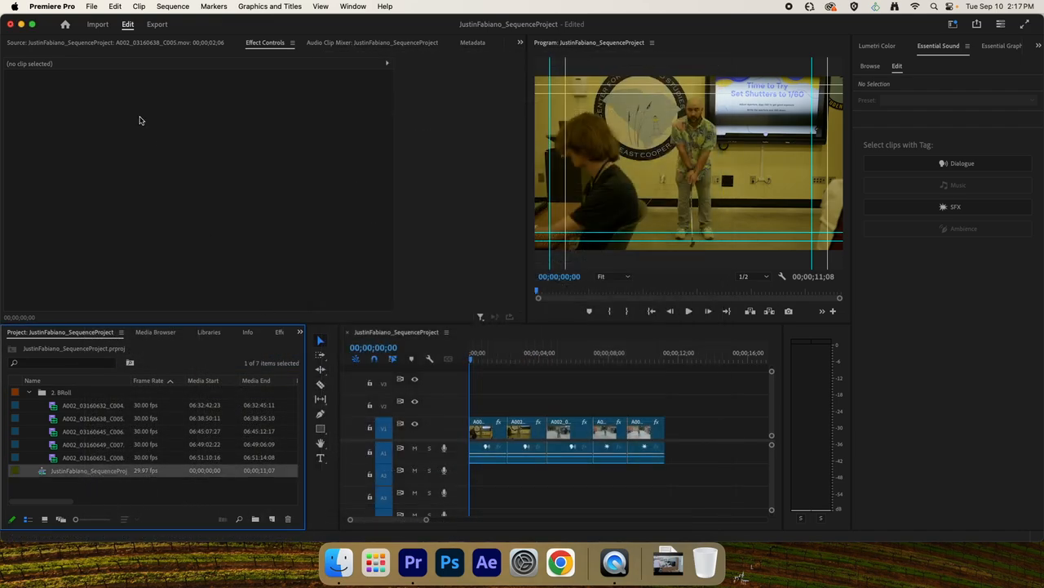
left_click(157, 24)
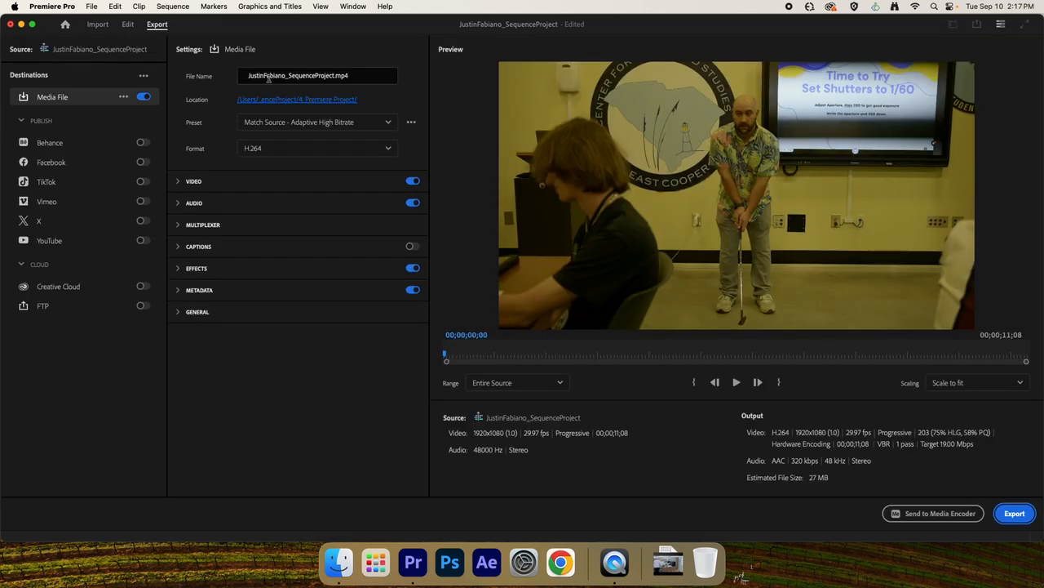
left_click(270, 78)
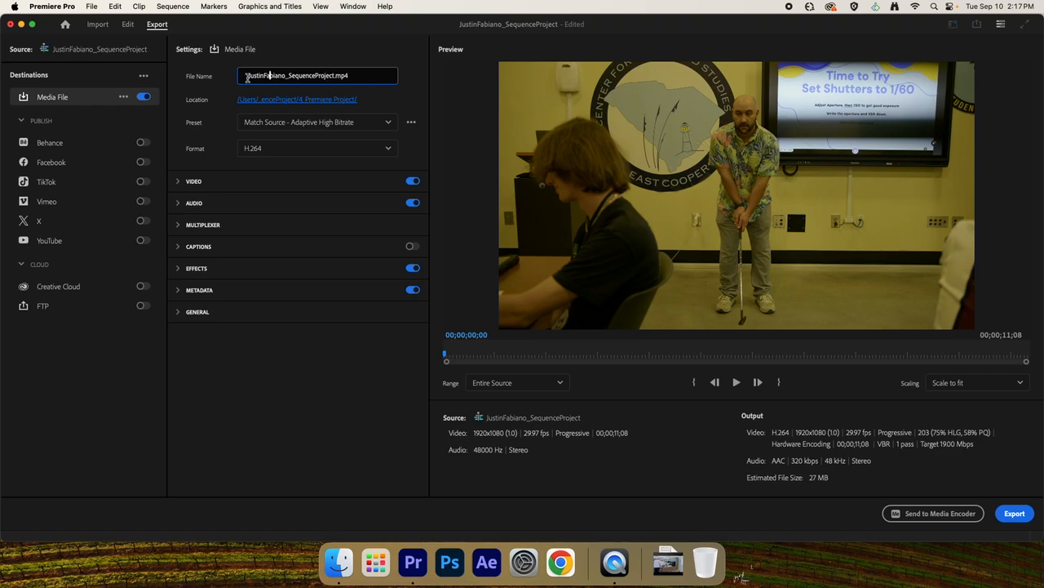
left_click(286, 76)
left_click(286, 102)
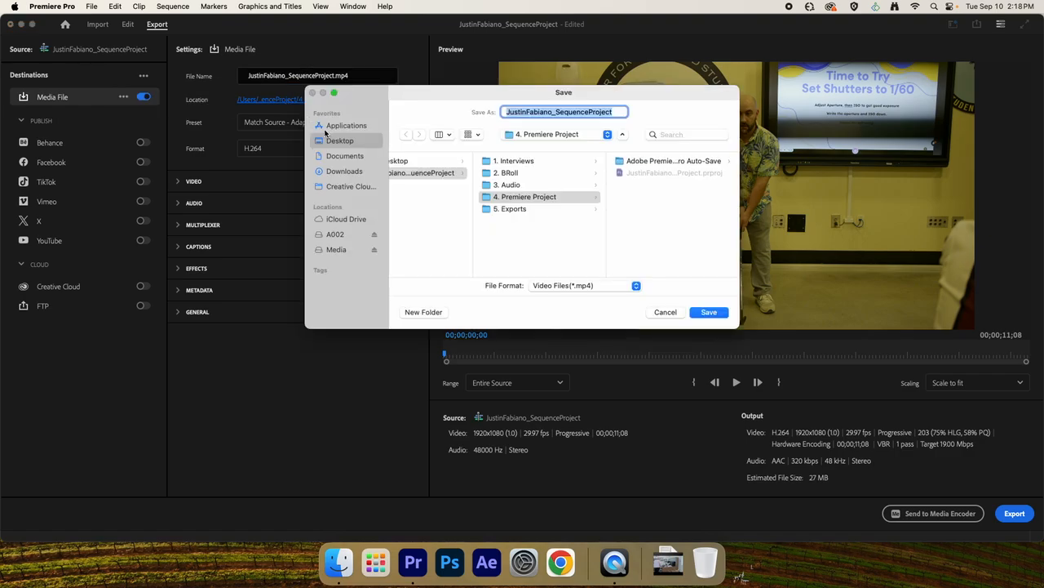
left_click(337, 141)
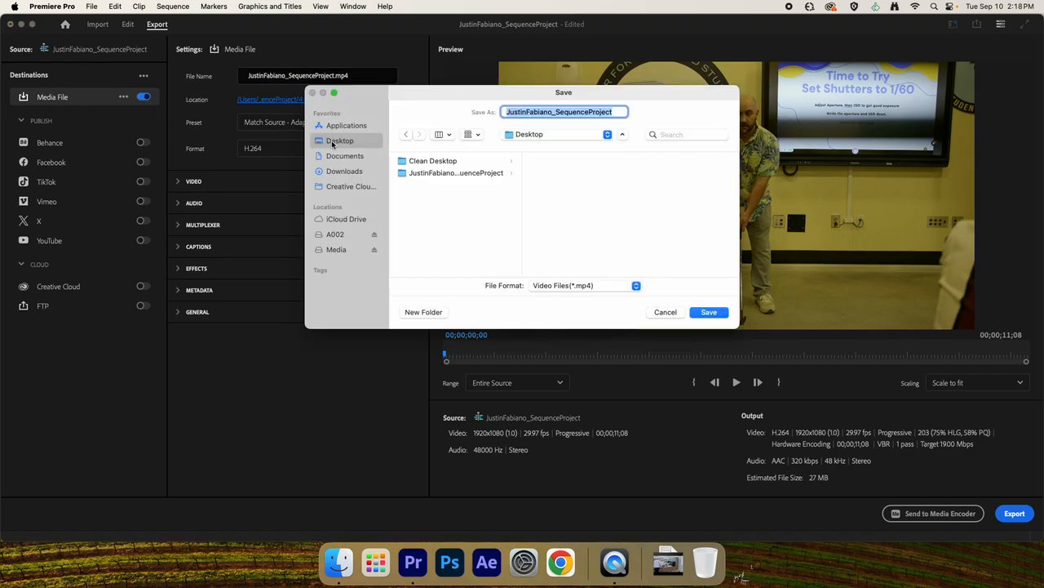
left_click(453, 173)
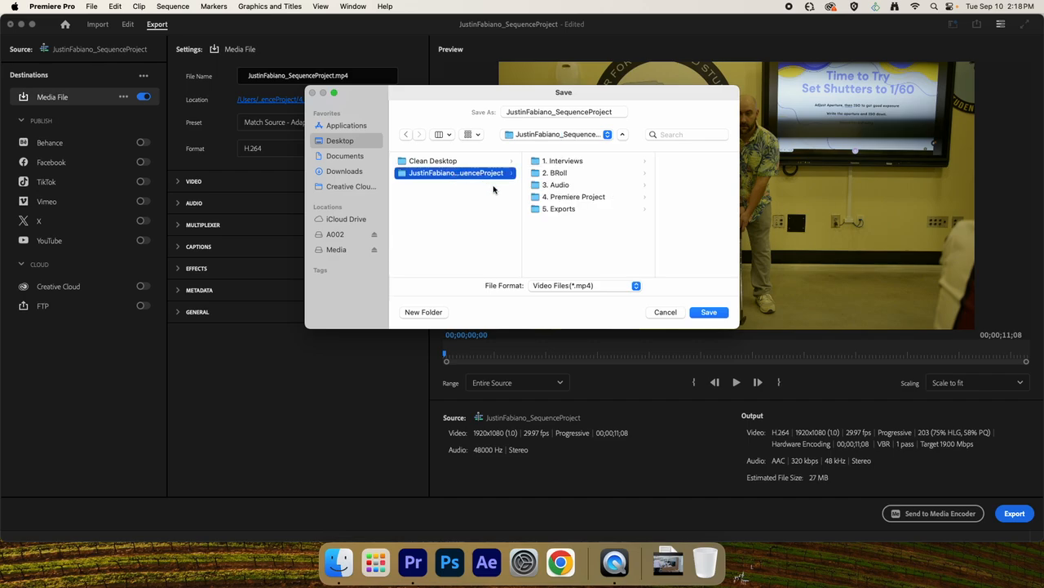
left_click(546, 210)
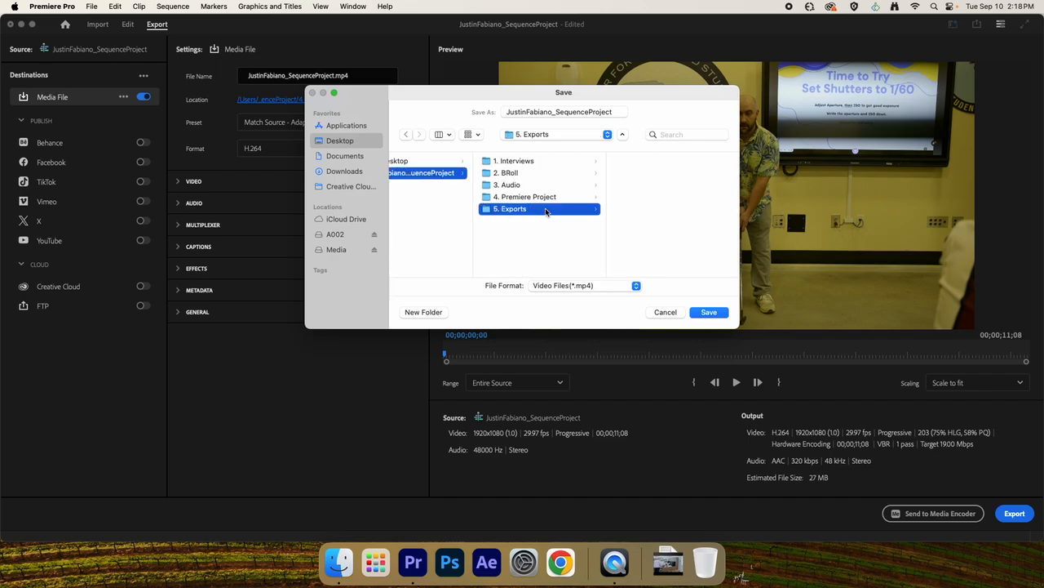
left_click(709, 313)
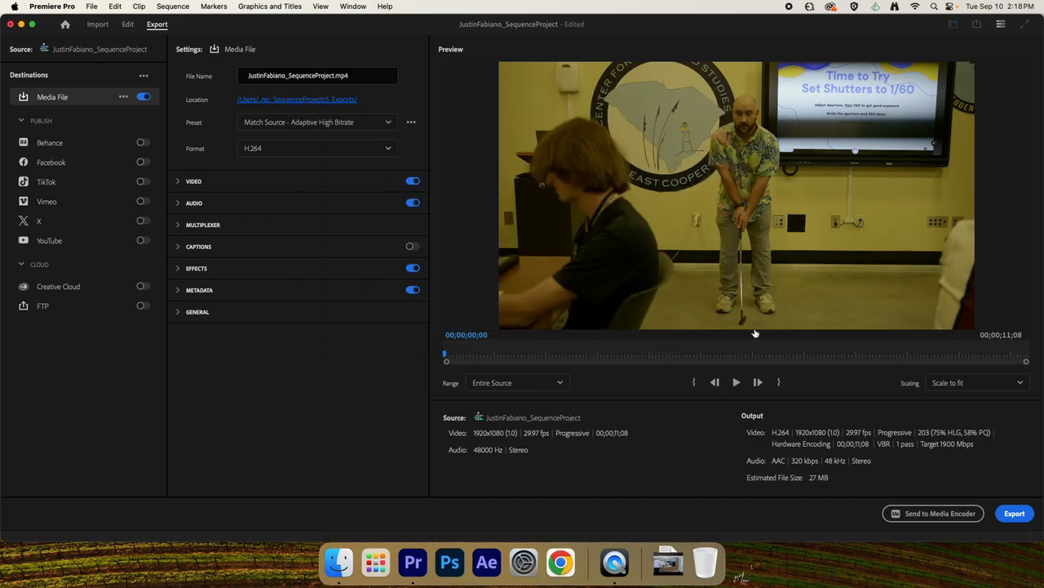
left_click(1022, 515)
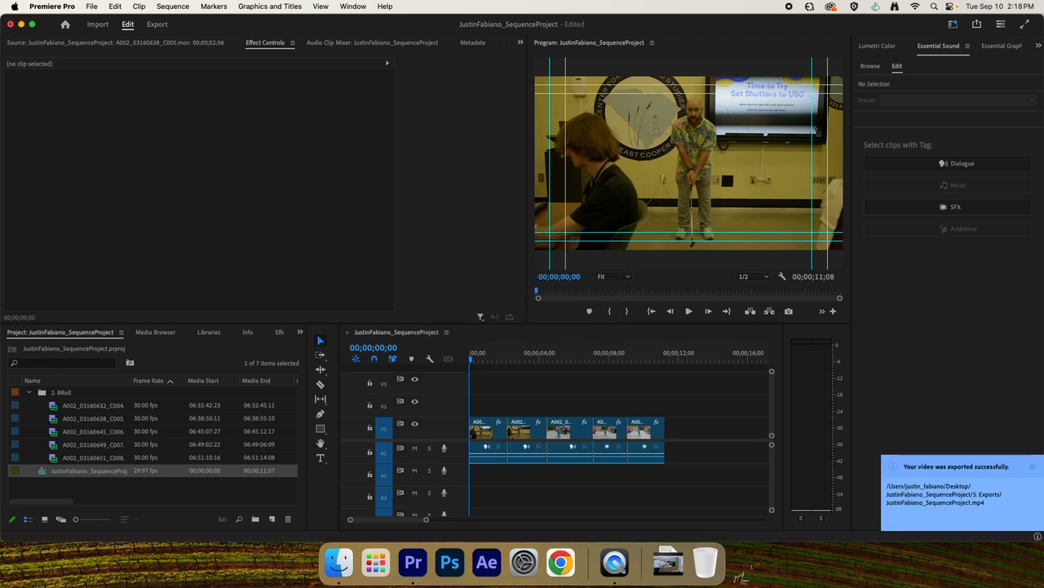
left_click(1033, 467)
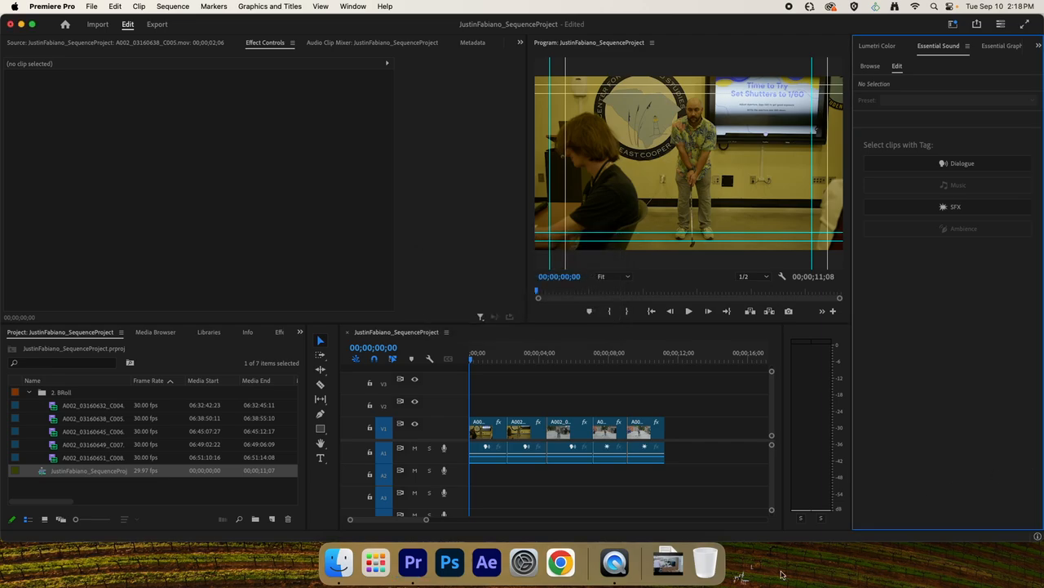
Switch to Chrome and open a student's folder under 1. 1stBlock MT1 Fall 24 in the Media Tech 1 + 2 shared drive.
left_click(560, 562)
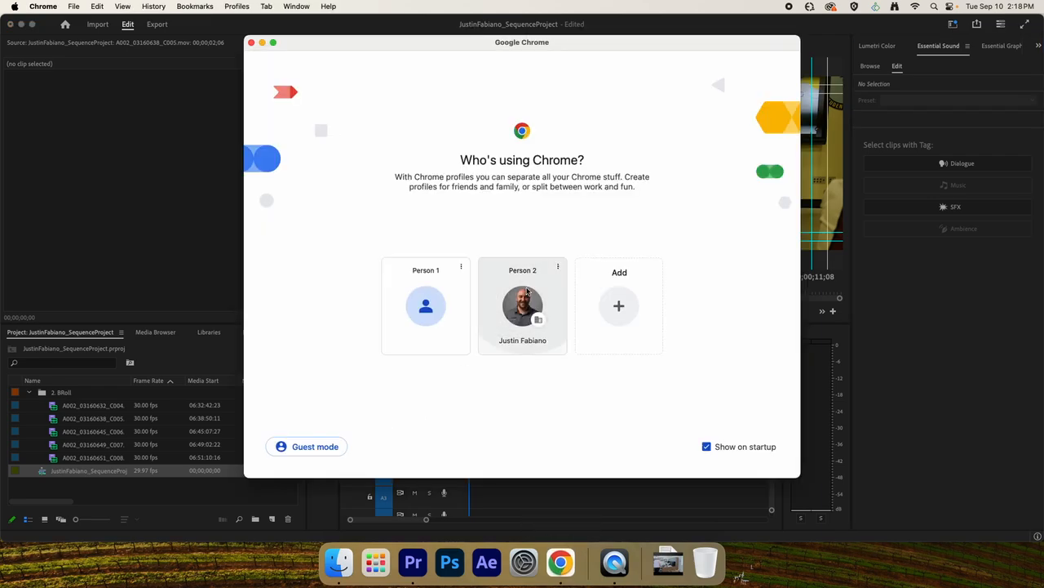
left_click(526, 290)
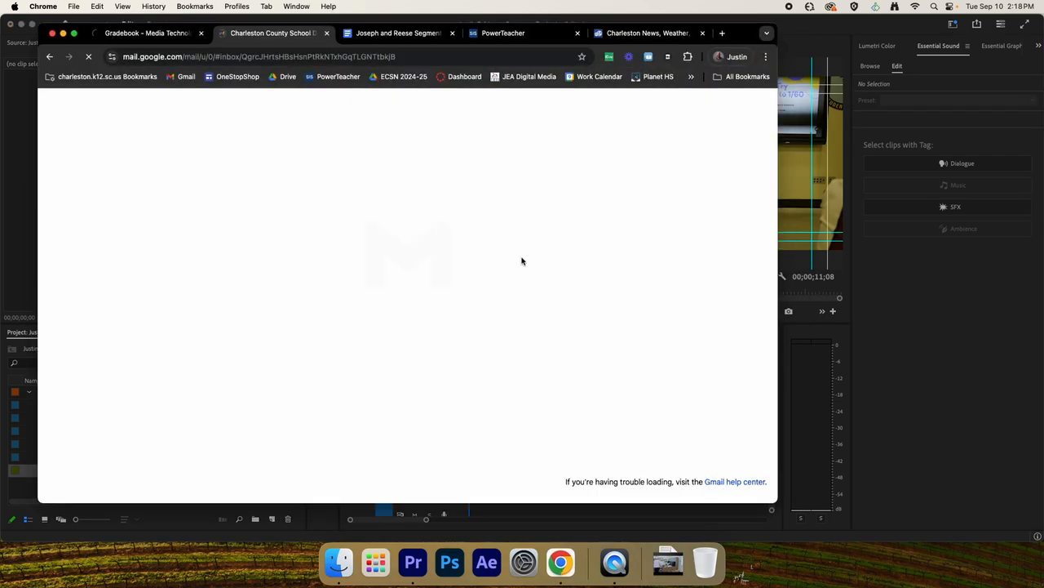
left_click(279, 78)
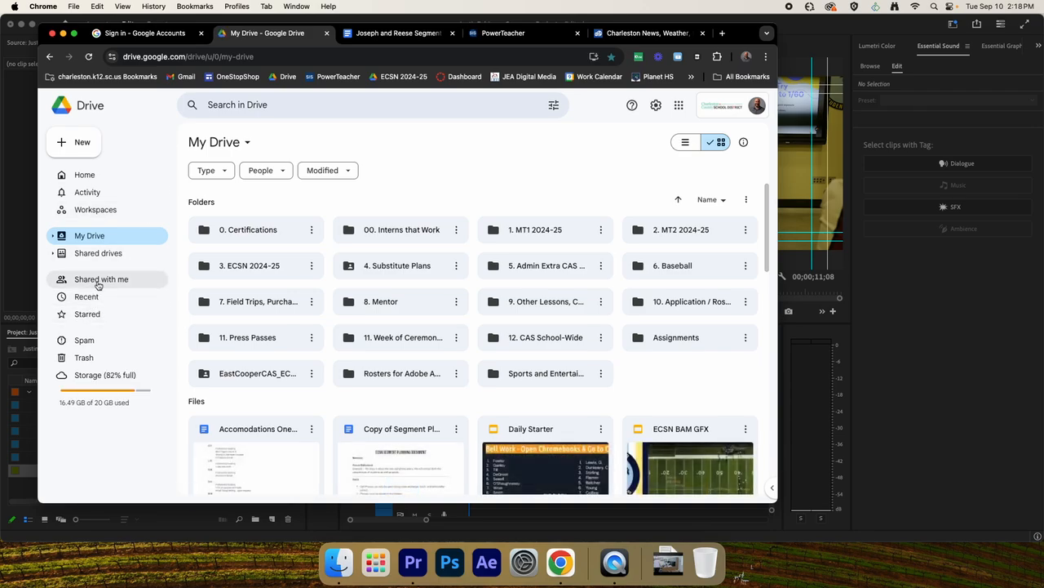
left_click(98, 253)
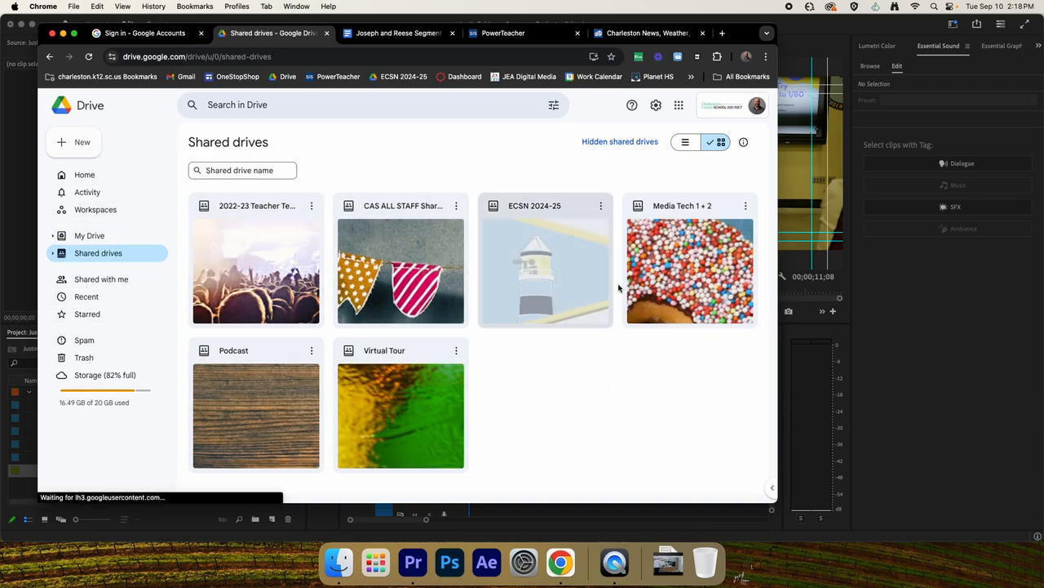
left_click(644, 273)
double_click(237, 256)
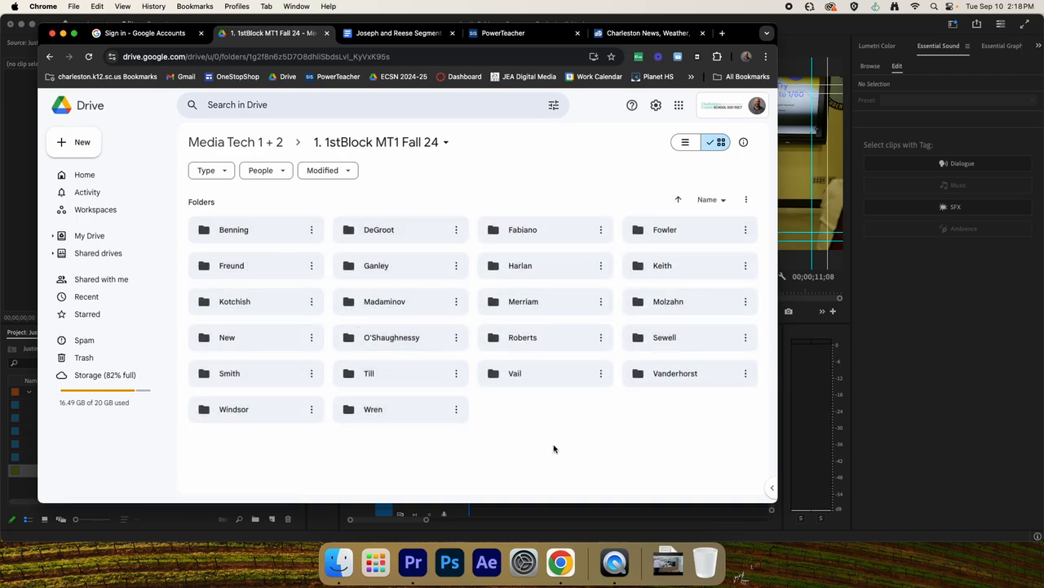
double_click(496, 267)
Create a folder named 3.3.1 - Sequence Project inside the student's Drive folder and open it.
right_click(442, 277)
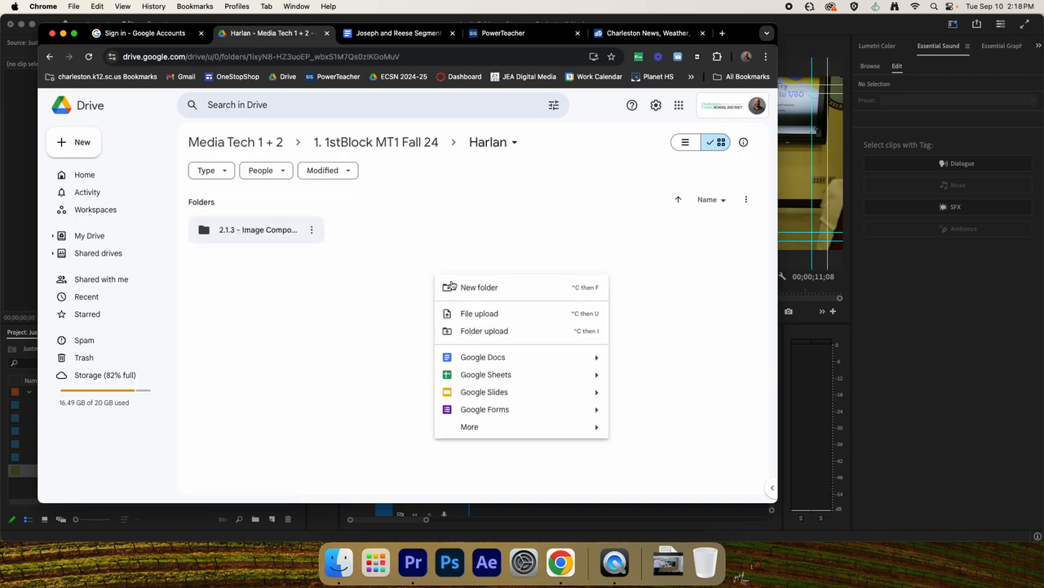
left_click(464, 286)
type("3.3.1 - Sequence Project")
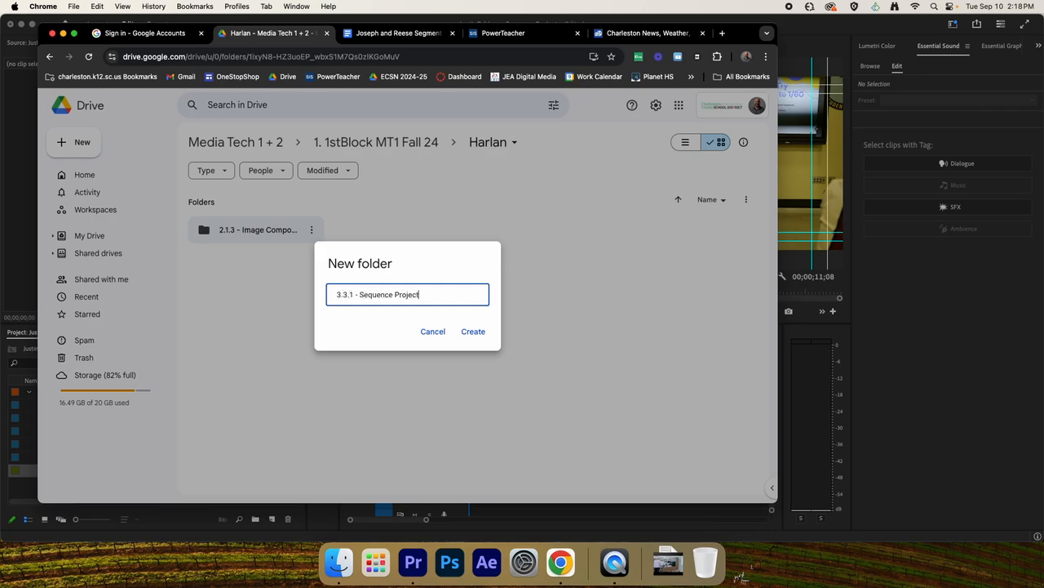
key("Return")
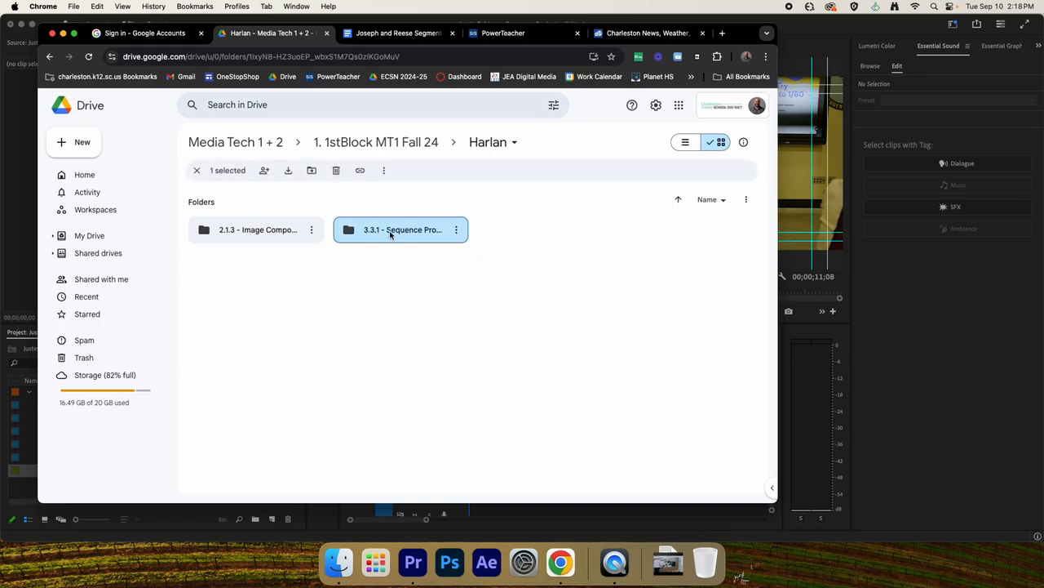
double_click(390, 231)
Switch to Finder, show the project's 5. Exports folder and arrange its window beside the open Drive folder.
left_click(339, 562)
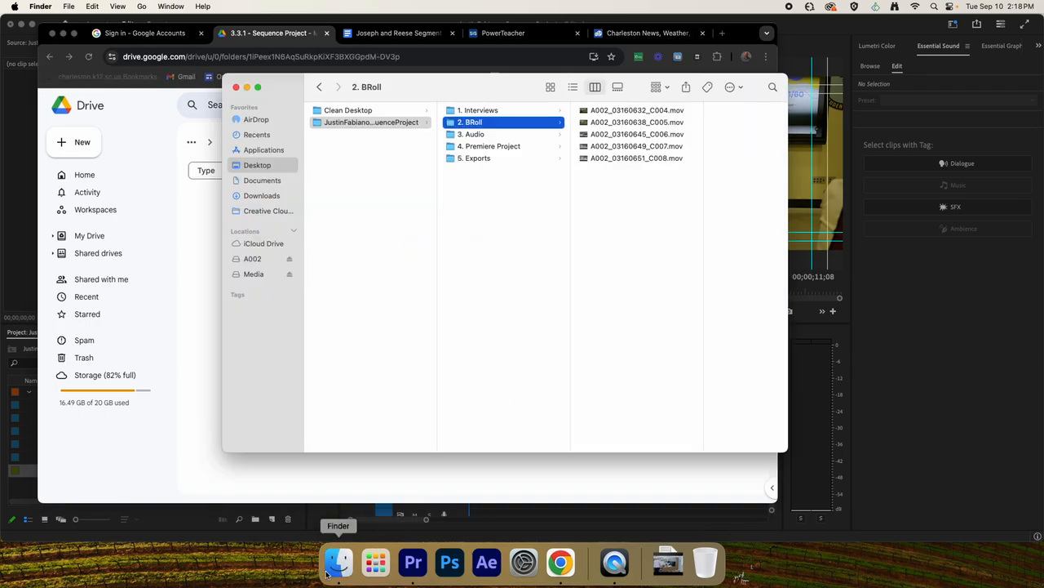
left_click(483, 160)
left_click_drag(443, 96, 679, 92)
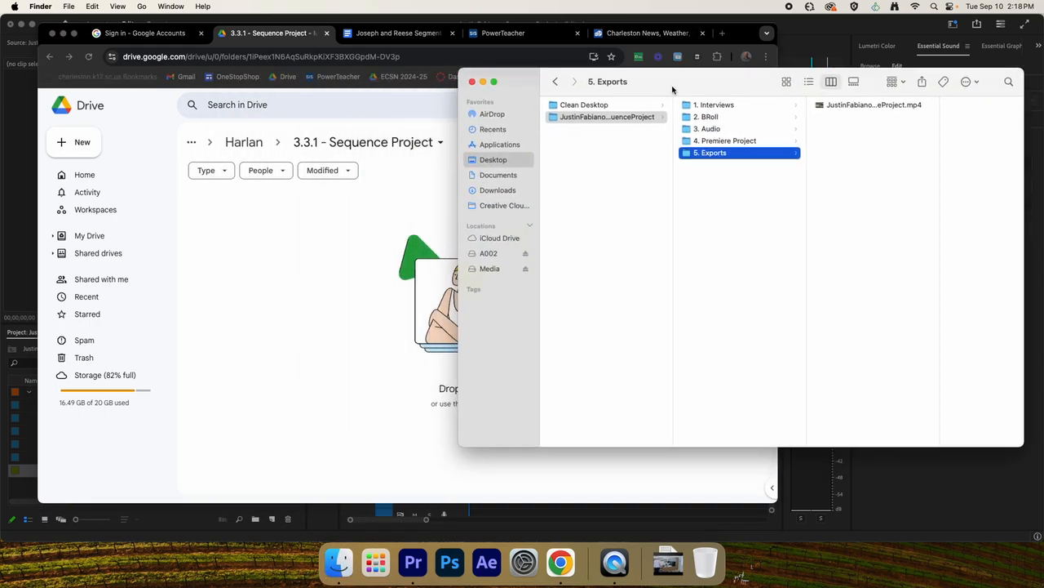
left_click(231, 219)
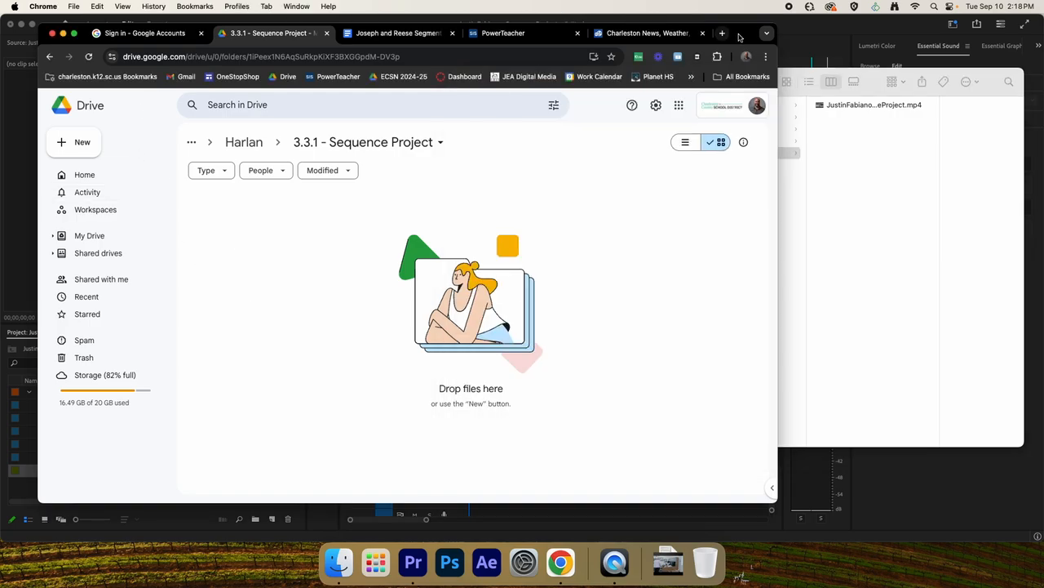
left_click_drag(744, 35, 644, 34)
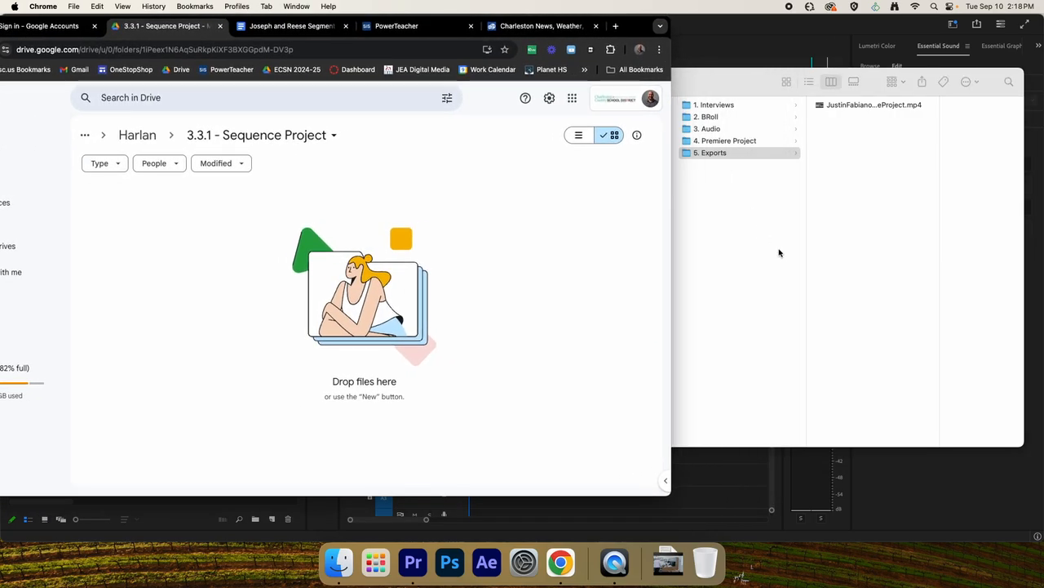
left_click(777, 254)
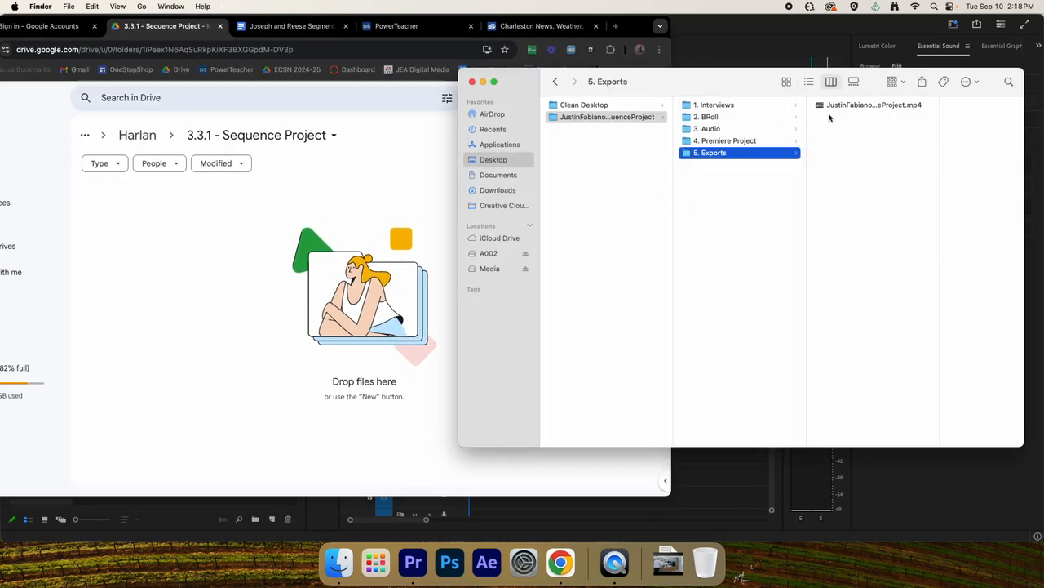
Try to move the exported MP4 into the 3.3.1 - Sequence Project Drive folder and switch back to Premiere Pro.
left_click_drag(854, 104, 849, 156)
left_click_drag(855, 105, 804, 211)
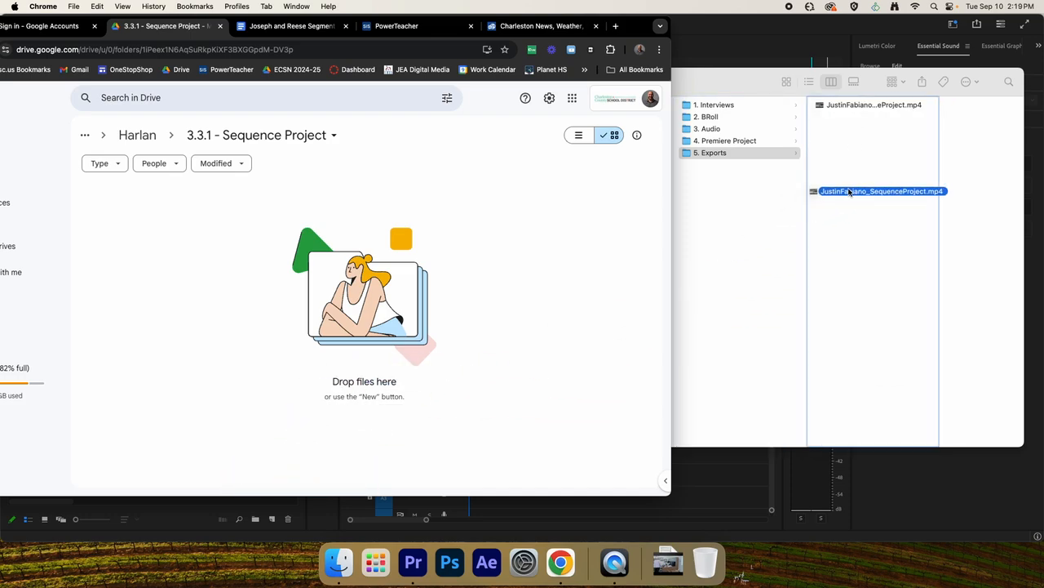
left_click(707, 502)
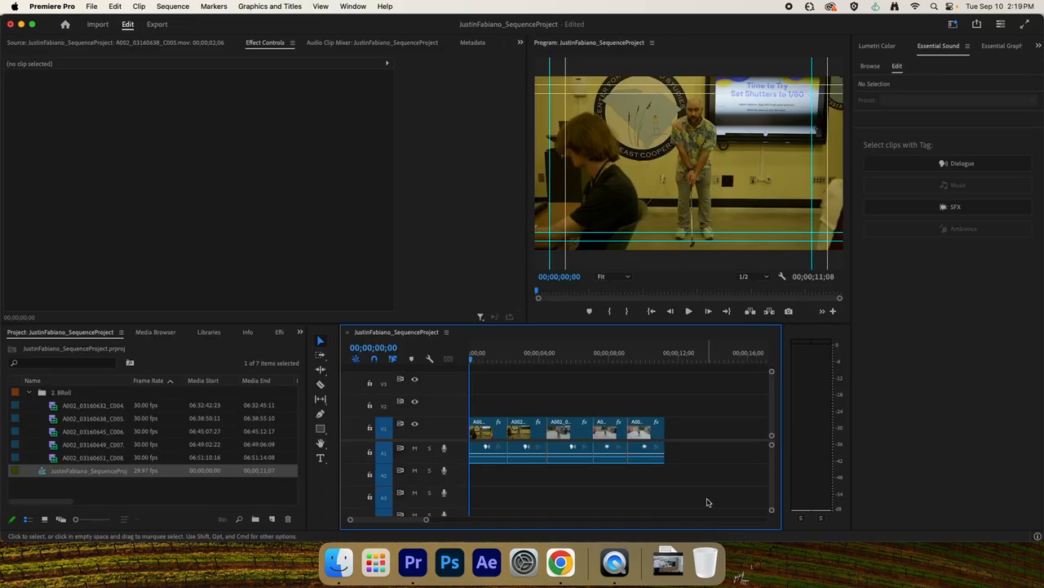